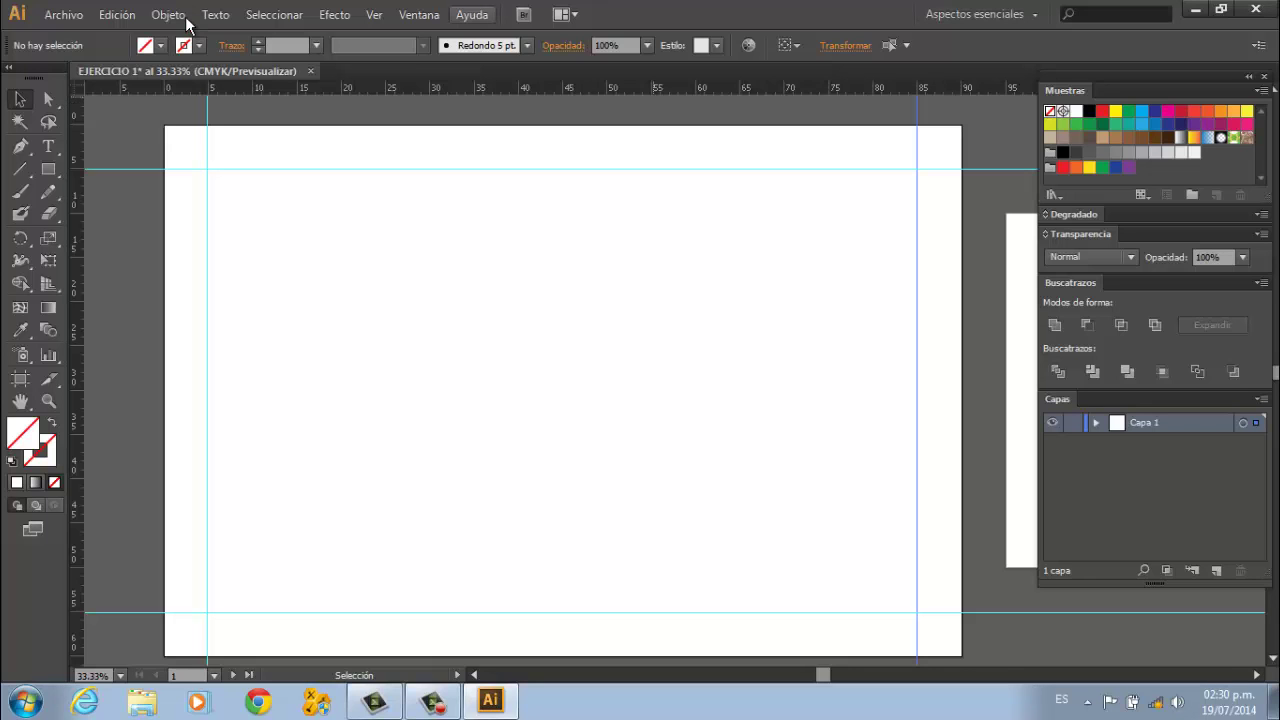
{"action": "key", "text": "alt+n"}
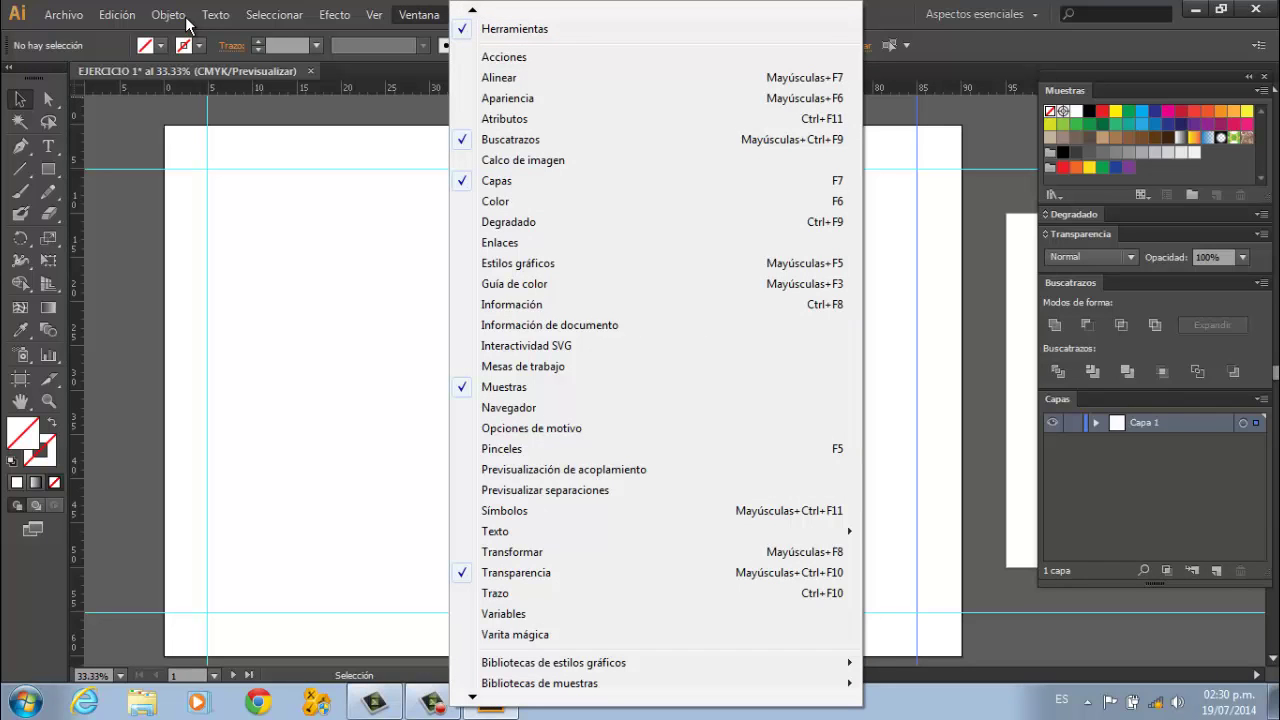
{"action": "scroll", "coordinate": [187, 24], "scroll_direction": "up", "scroll_amount": 1}
{"action": "scroll", "coordinate": [187, 24], "scroll_direction": "up", "scroll_amount": 1}
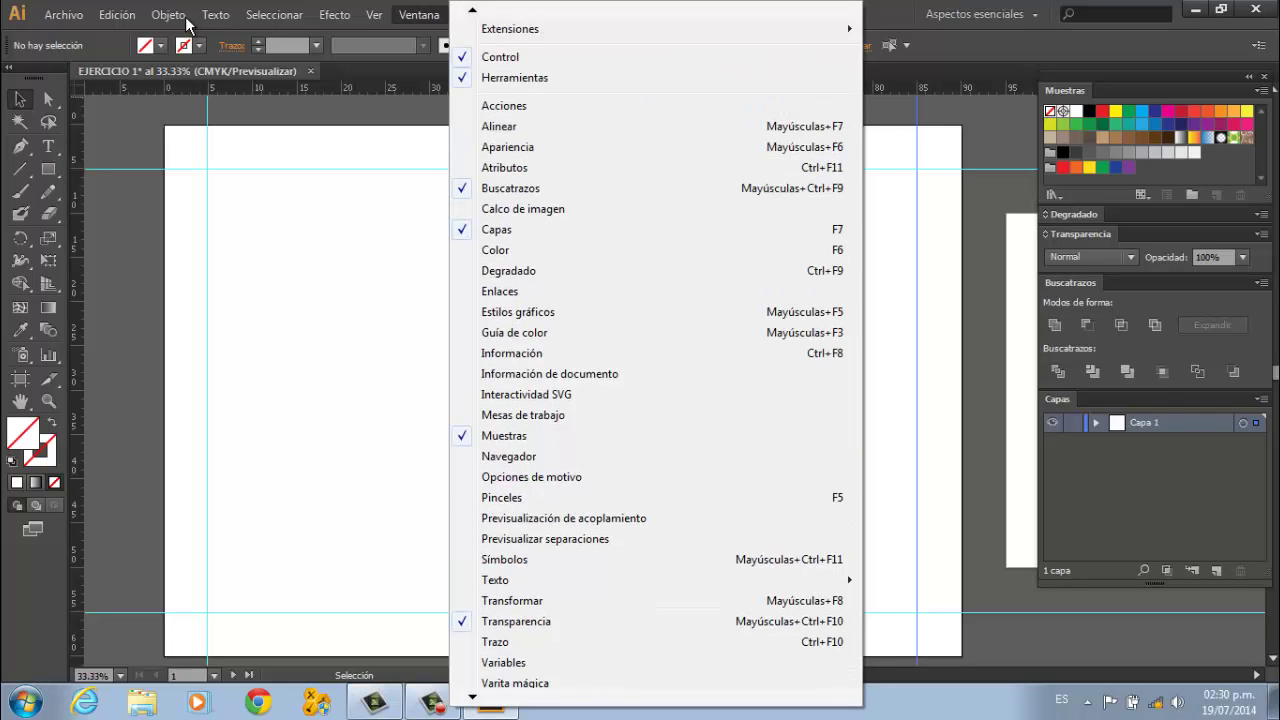
{"action": "scroll", "coordinate": [187, 24], "scroll_direction": "up", "scroll_amount": 4}
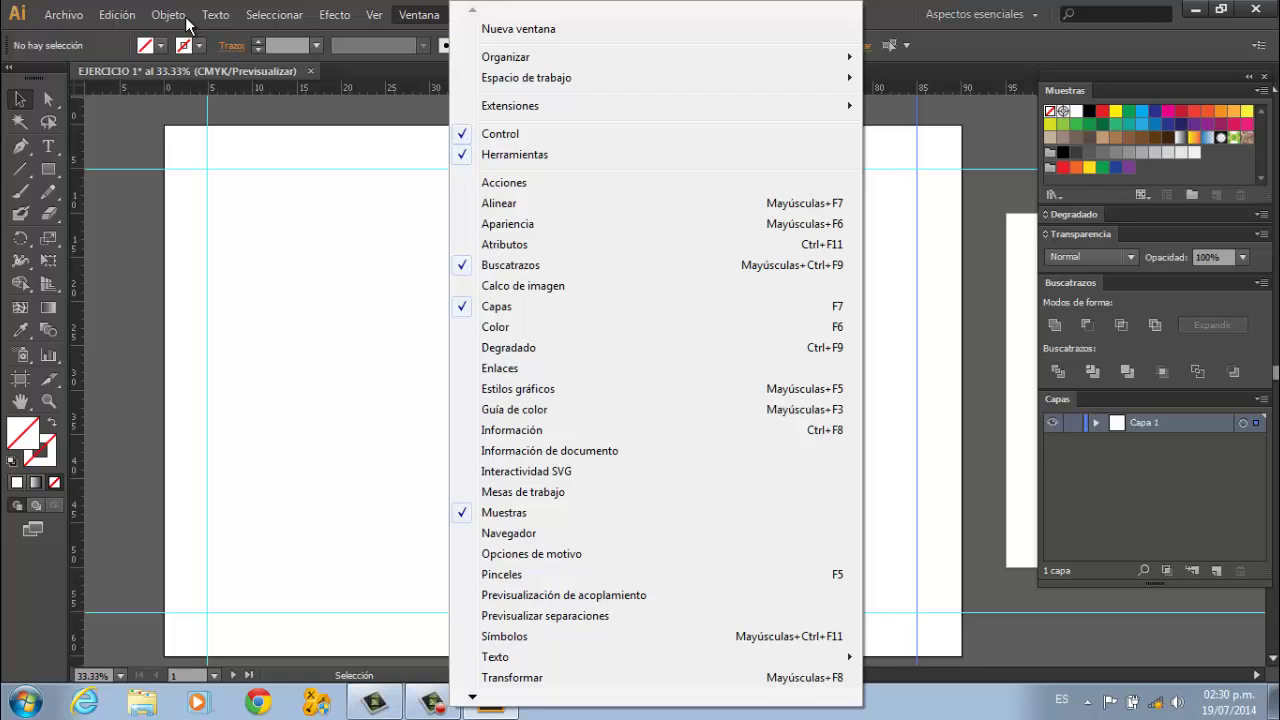
{"action": "key", "text": "Escape"}
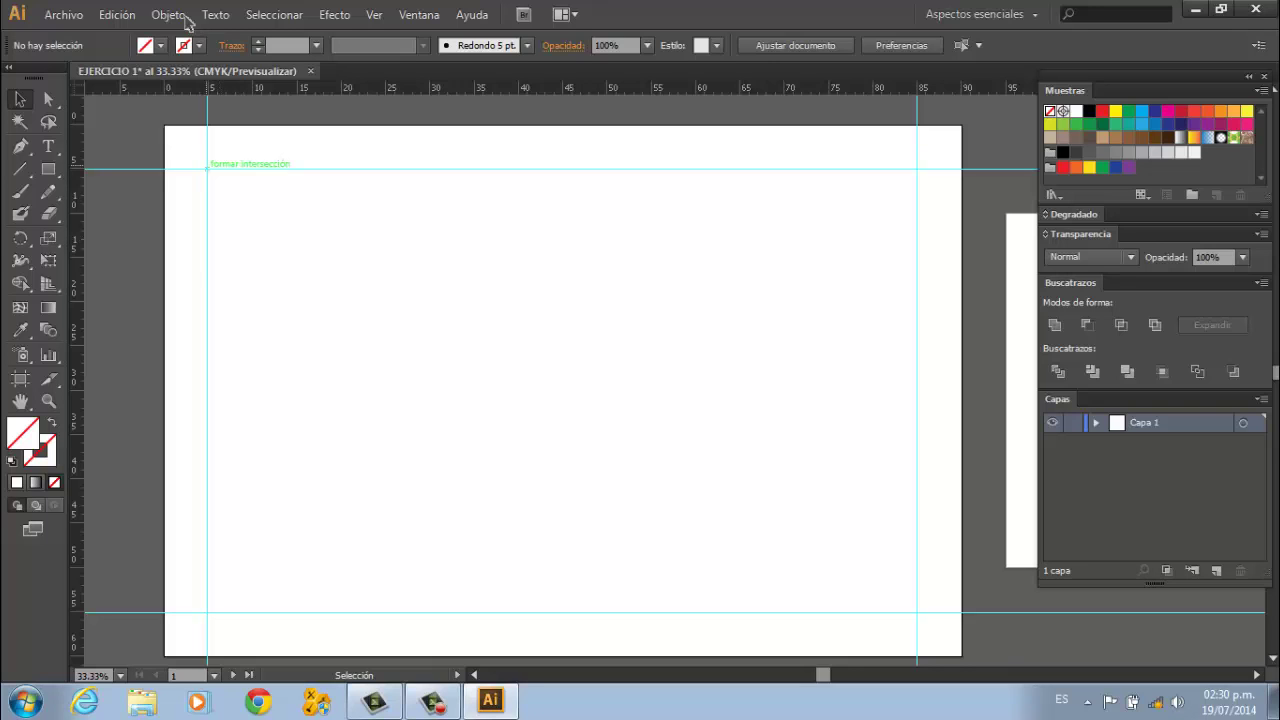
{"action": "key", "text": "alt"}
{"action": "key", "text": "Down"}
{"action": "key", "text": "Down"}
{"action": "key", "text": "Down"}
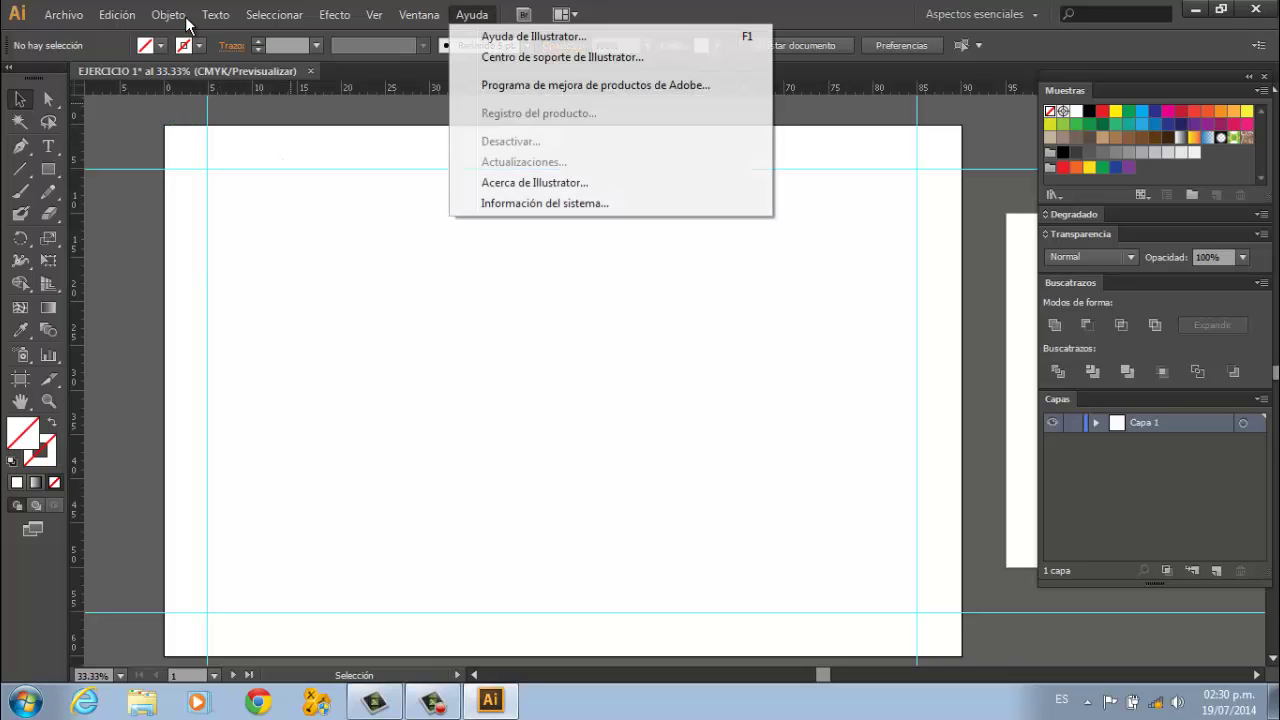
{"action": "key", "text": "Down"}
{"action": "key", "text": "Up"}
{"action": "key", "text": "Up"}
{"action": "key", "text": "Up"}
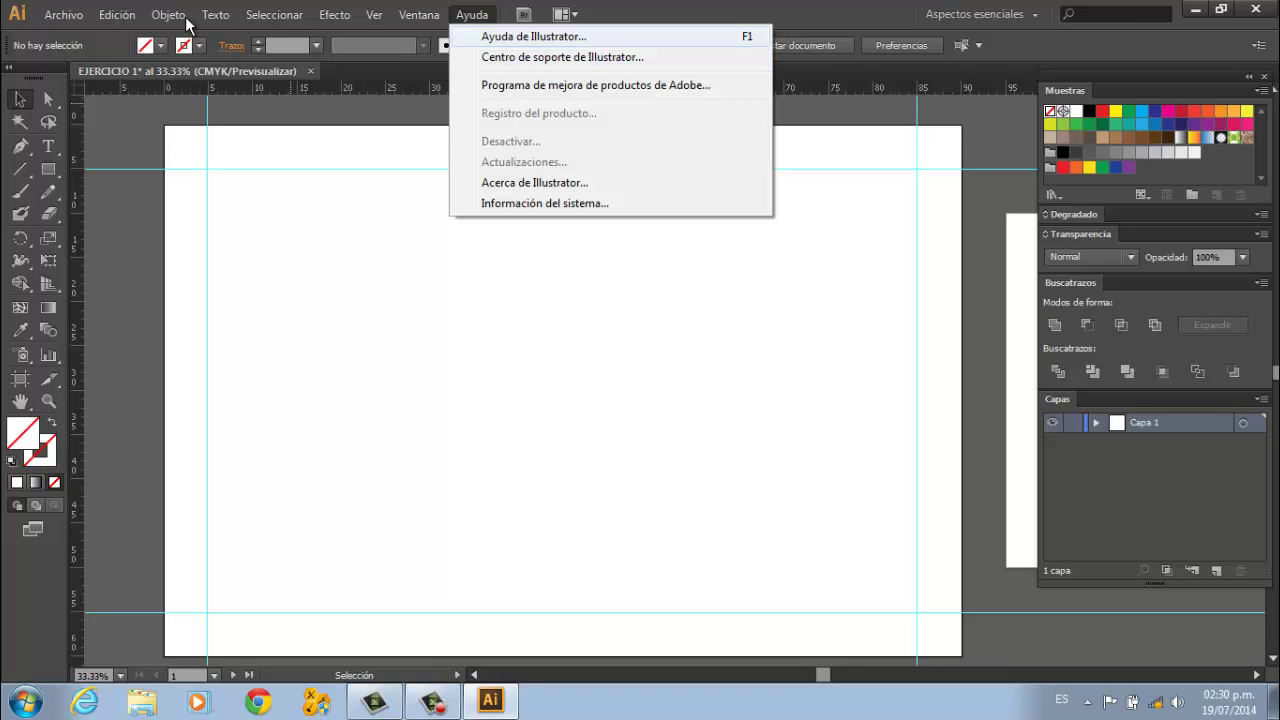
{"action": "key", "text": "Down"}
{"action": "key", "text": "Up"}
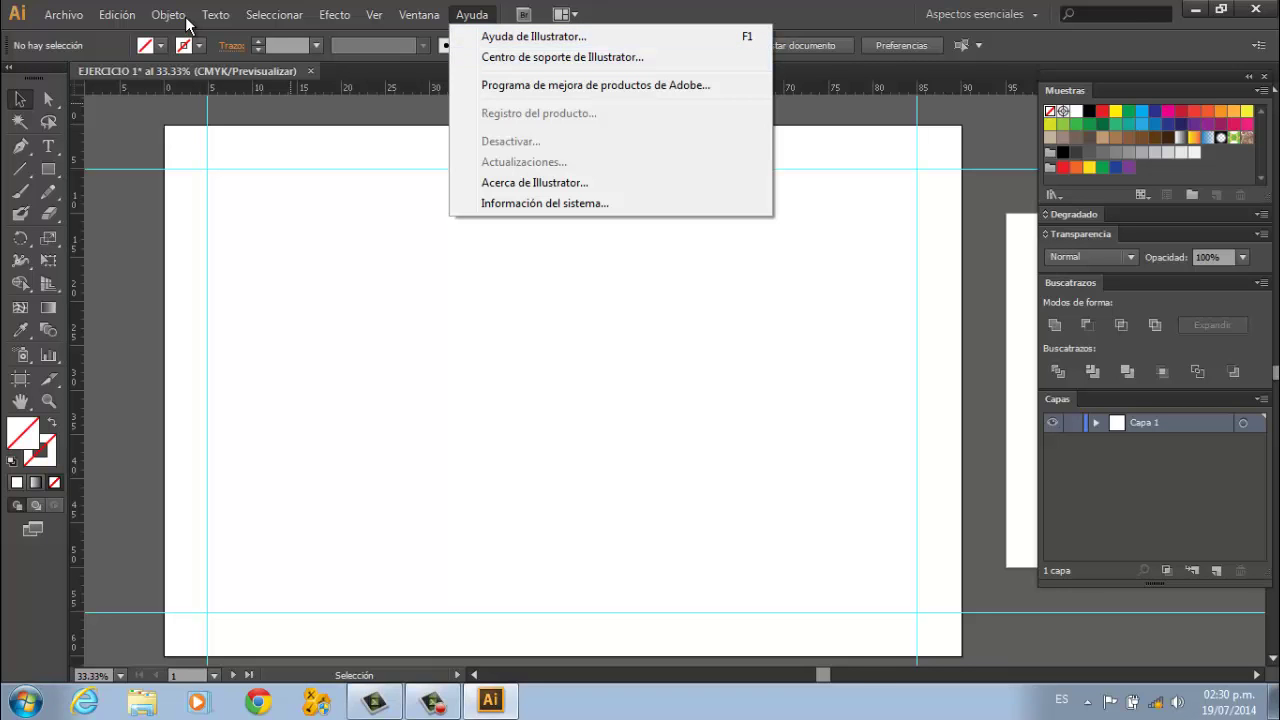
{"action": "key", "text": "Left"}
{"action": "key", "text": "Left"}
{"action": "key", "text": "Left"}
{"action": "key", "text": "Escape"}
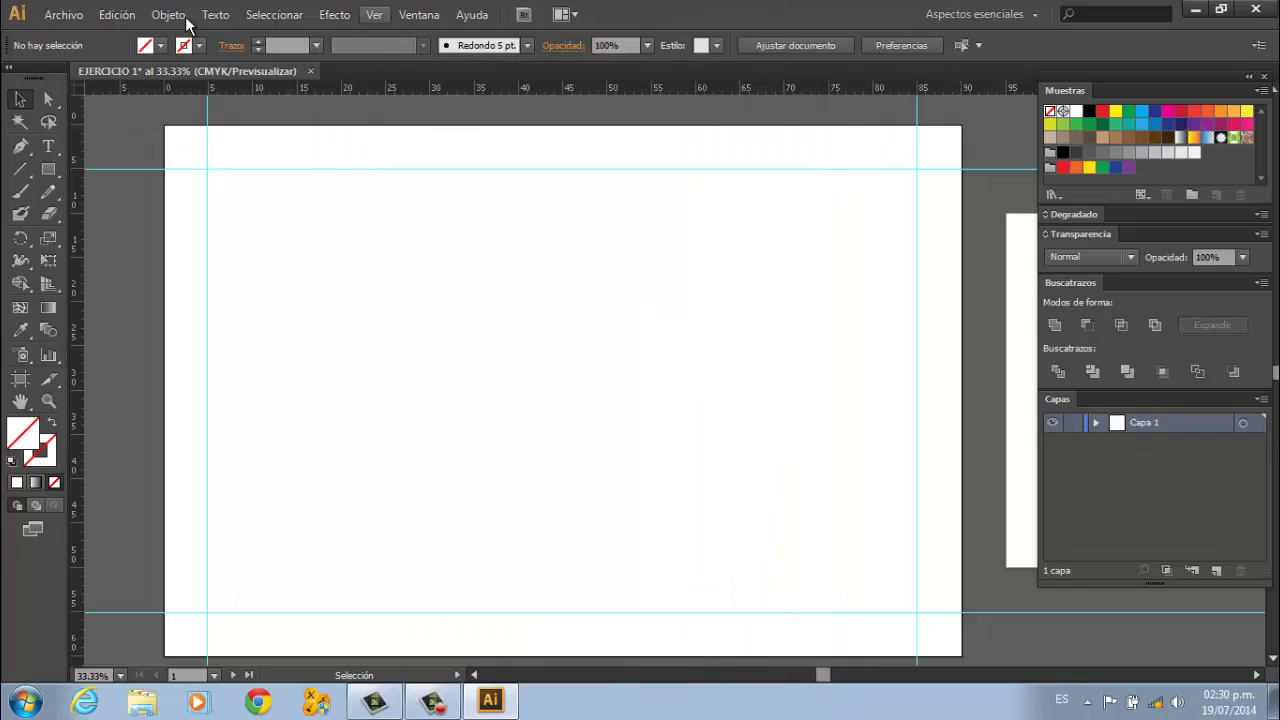
{"action": "key", "text": "Down"}
{"action": "key", "text": "Down"}
{"action": "key", "text": "Down"}
{"action": "key", "text": "Down"}
{"action": "key", "text": "Down"}
{"action": "key", "text": "Down"}
{"action": "key", "text": "Down"}
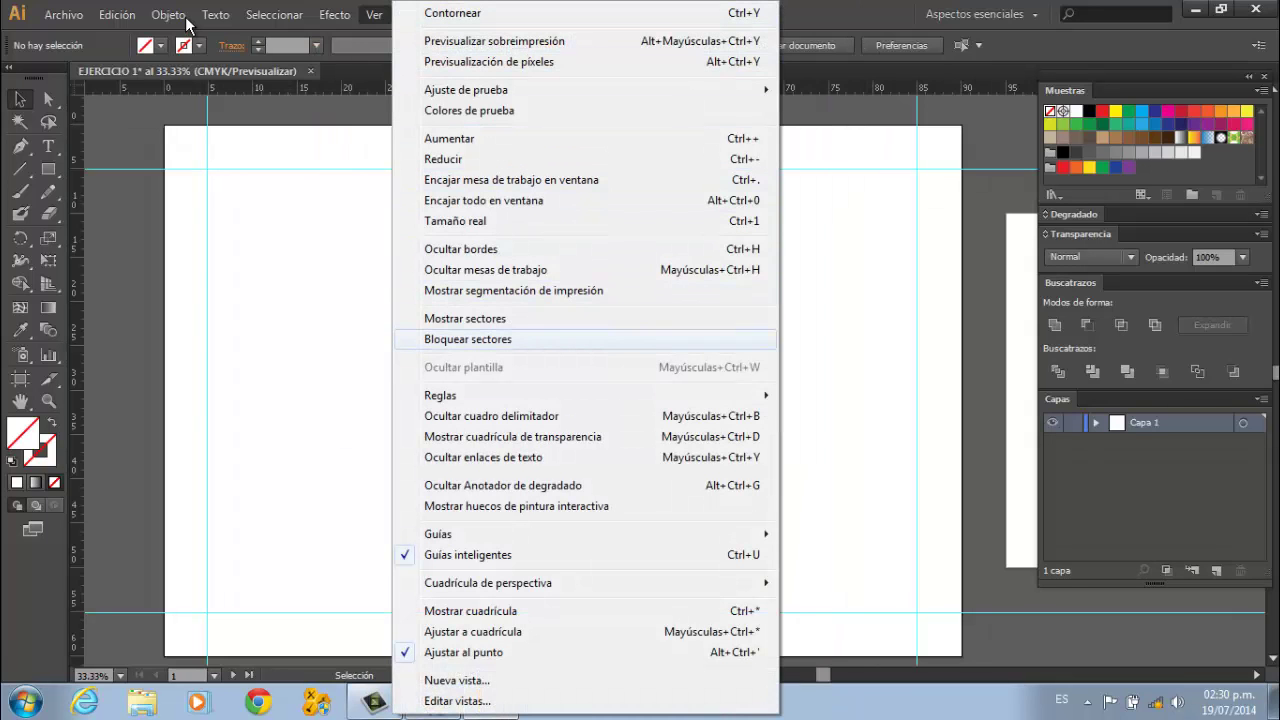
{"action": "key", "text": "Down"}
{"action": "key", "text": "Down"}
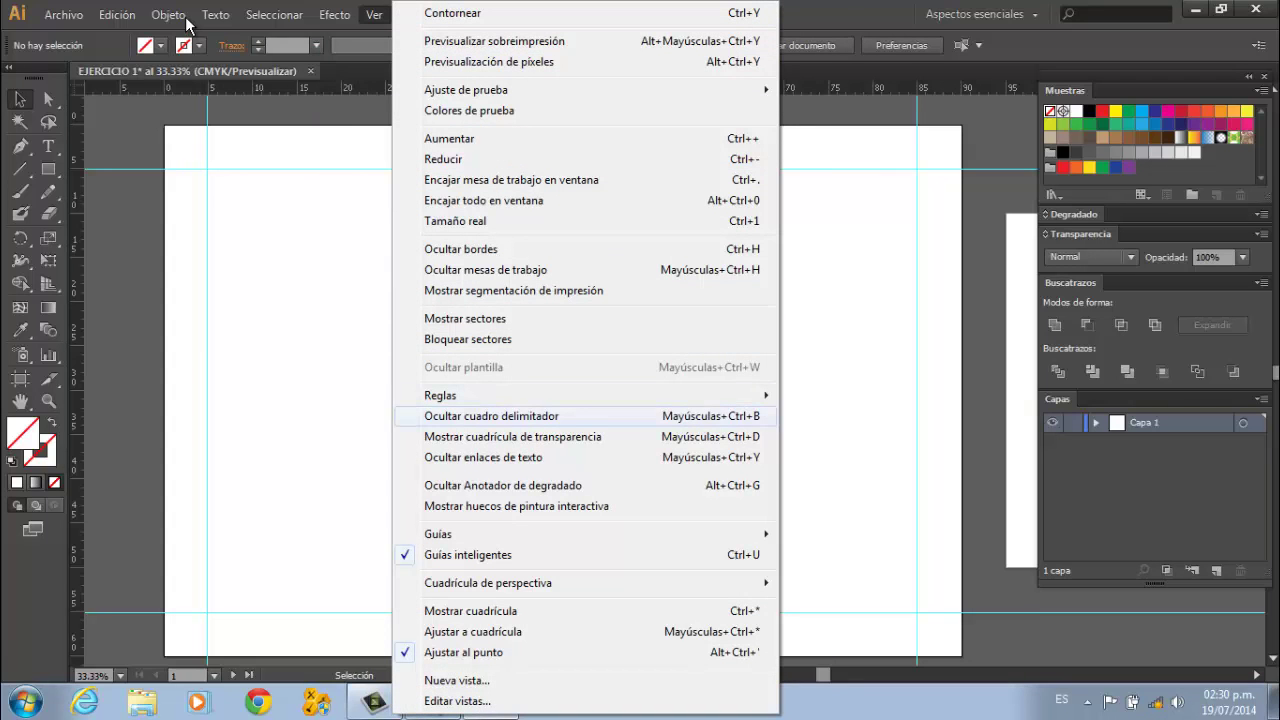
{"action": "key", "text": "Up"}
{"action": "key", "text": "Right"}
{"action": "key", "text": "Down"}
{"action": "key", "text": "Down"}
{"action": "key", "text": "Down"}
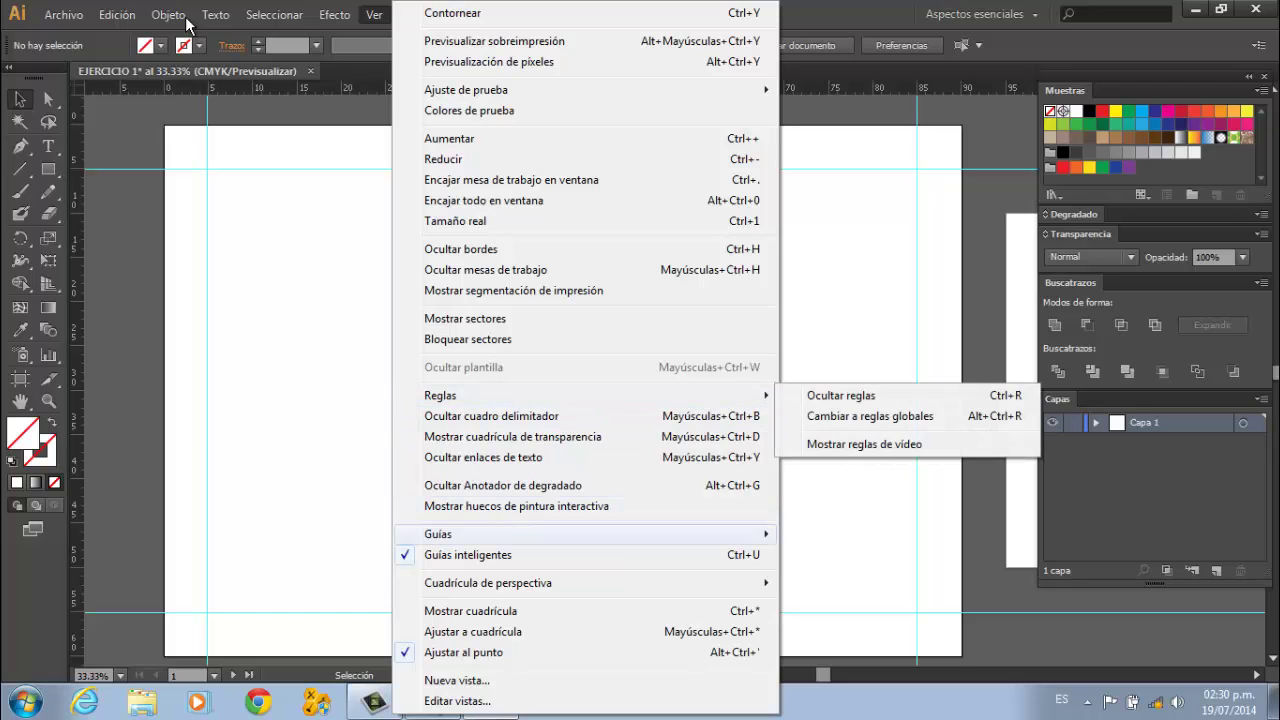
{"action": "key", "text": "Down"}
{"action": "key", "text": "Up"}
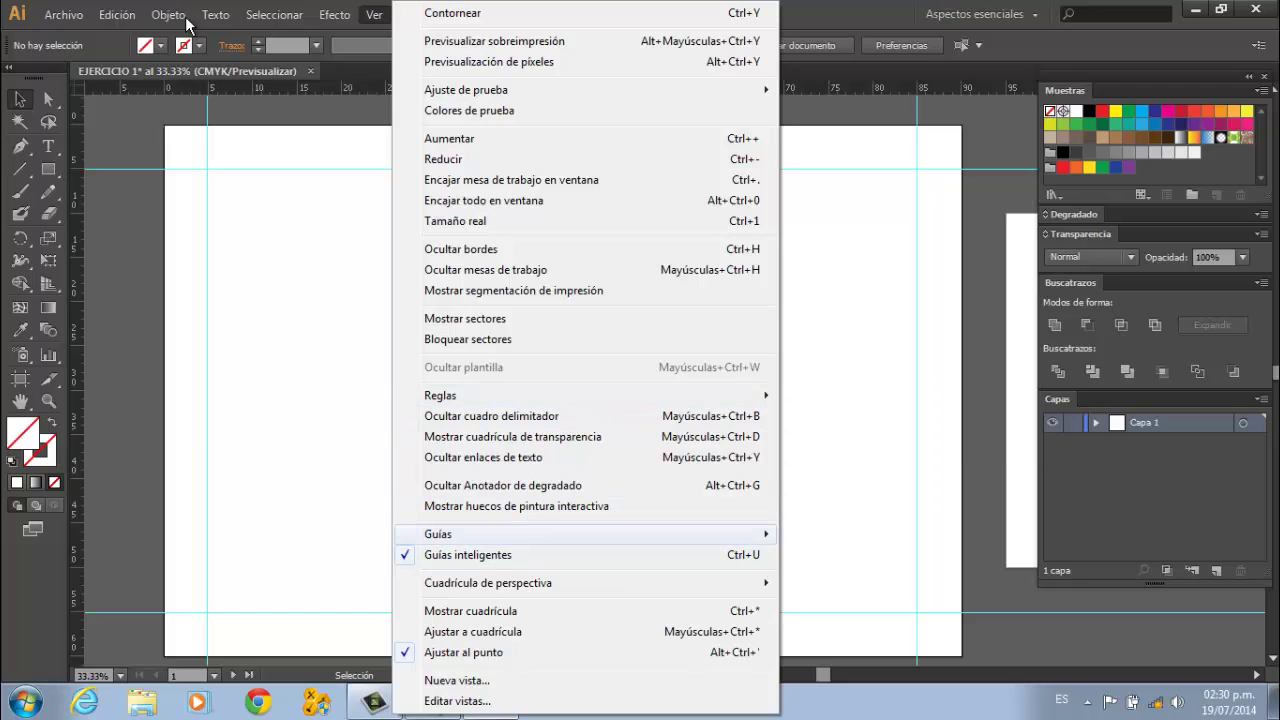
{"action": "key", "text": "Right"}
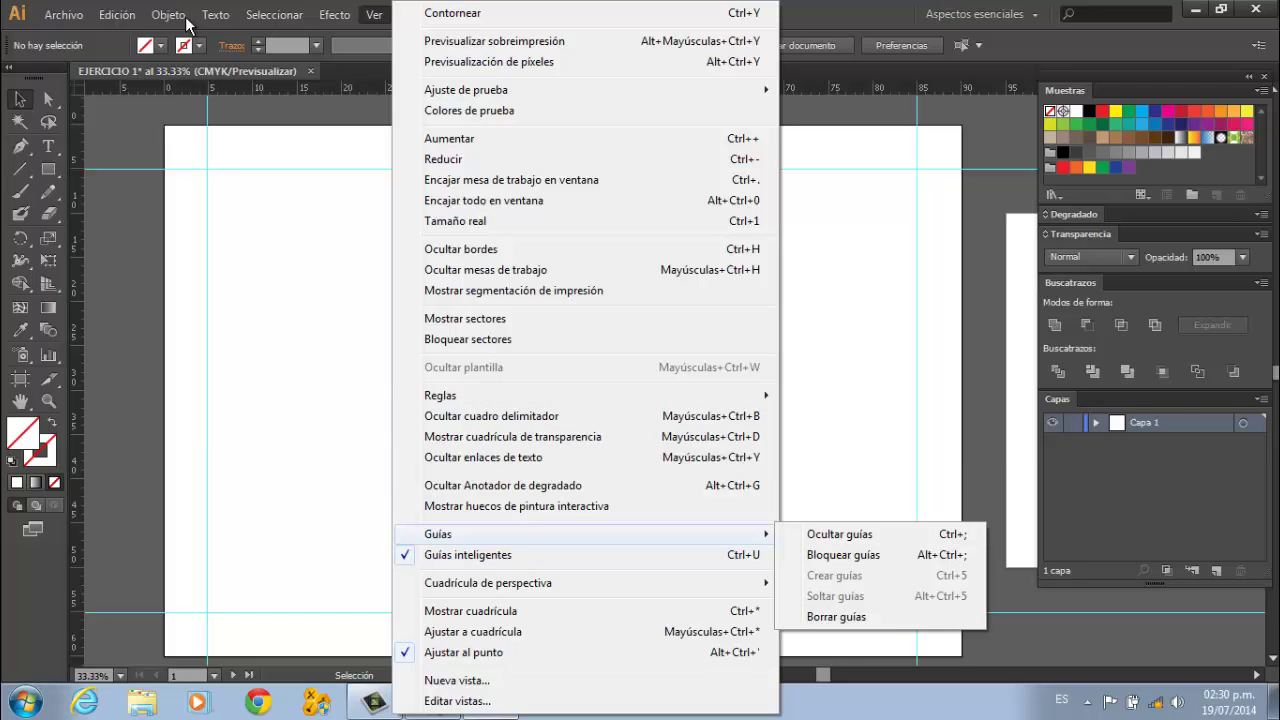
{"action": "key", "text": "Down"}
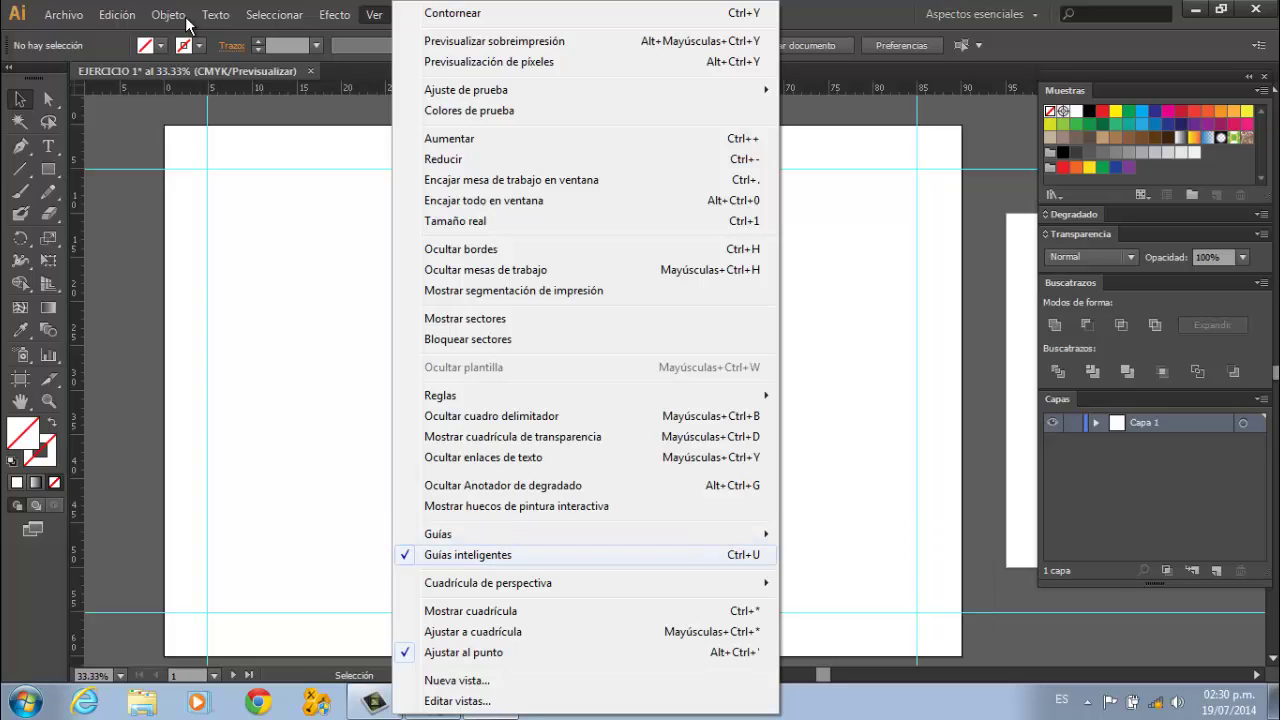
{"action": "key", "text": "Up"}
{"action": "key", "text": "Right"}
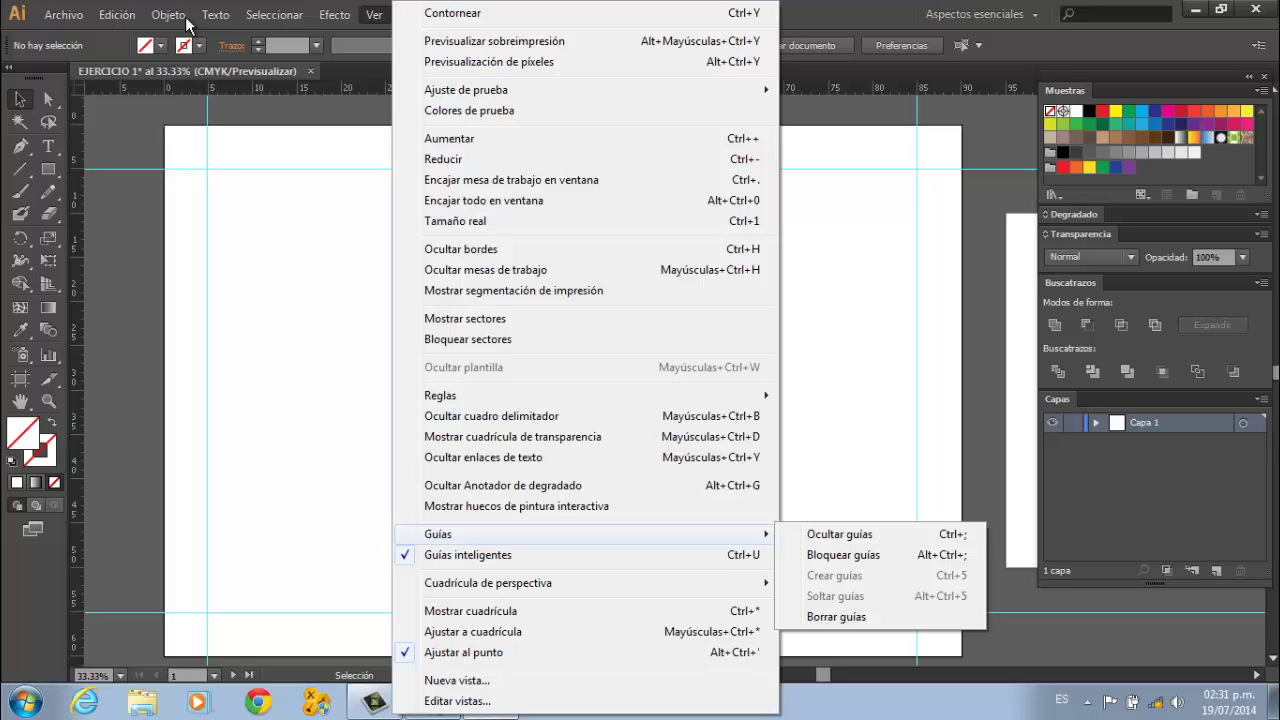
{"action": "key", "text": "Escape"}
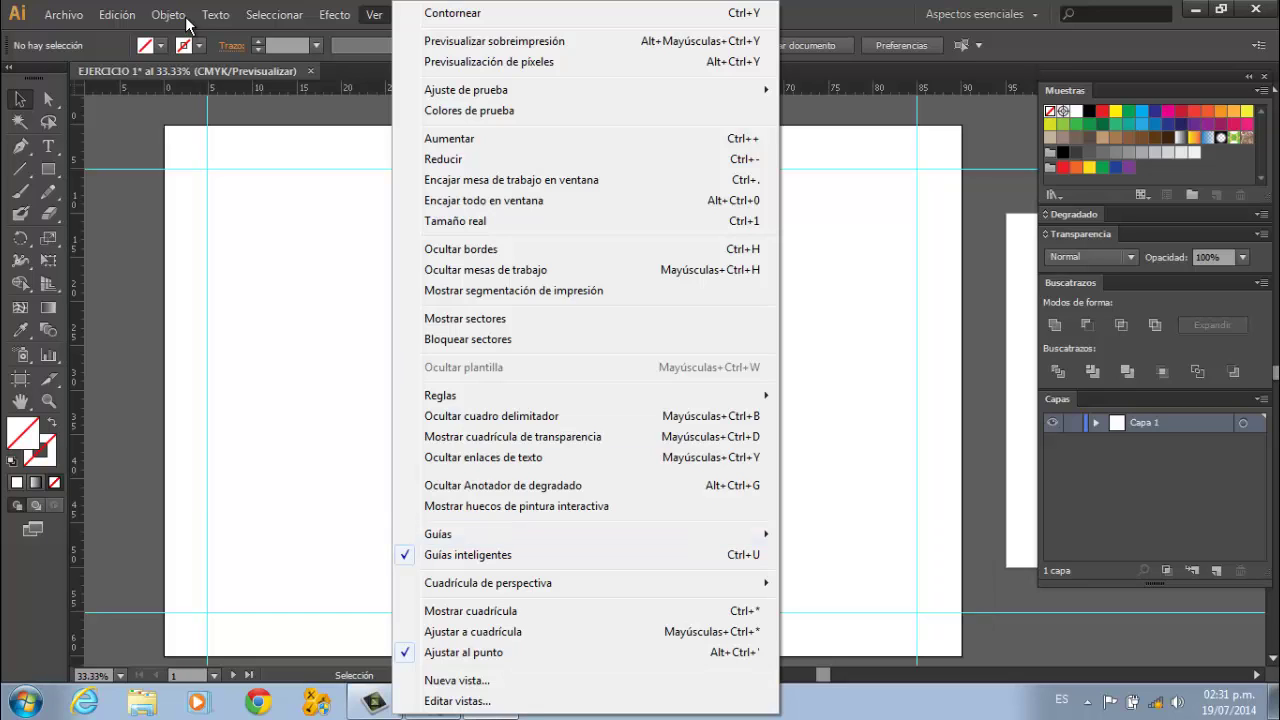
{"action": "key", "text": "Escape"}
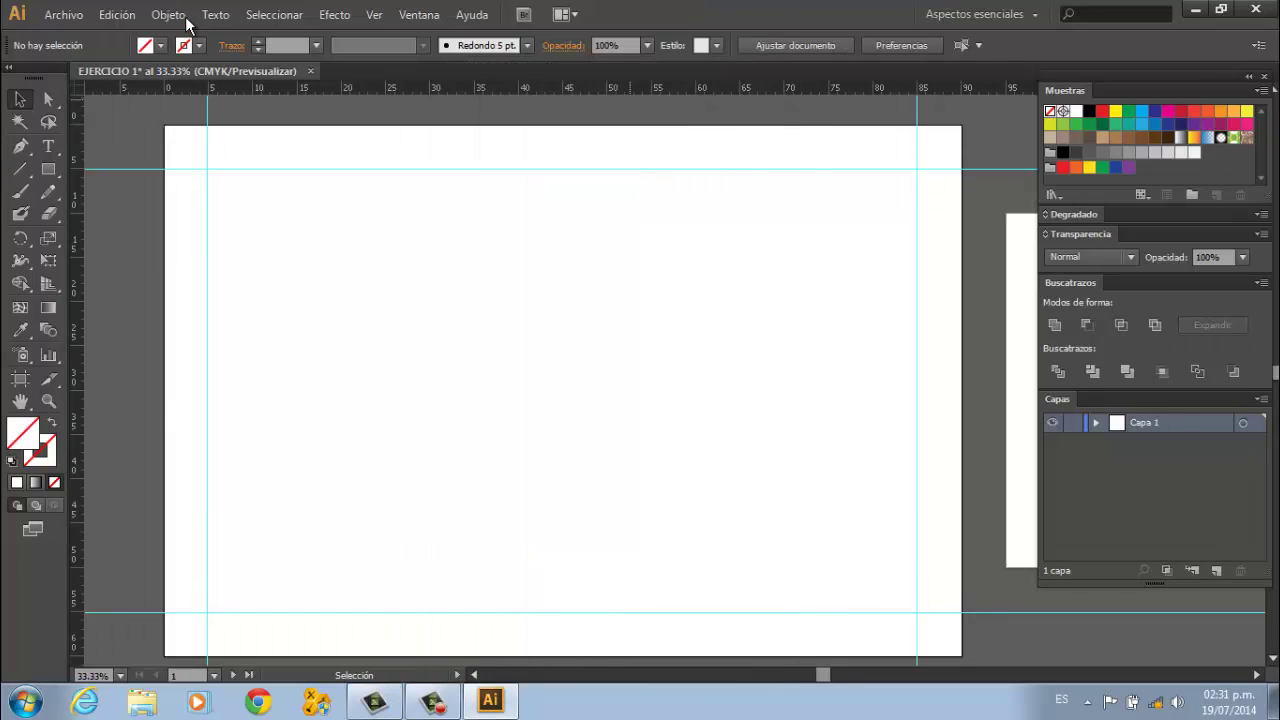
{"action": "key", "text": "alt"}
{"action": "key", "text": "Left"}
{"action": "key", "text": "Left"}
{"action": "key", "text": "Return"}
{"action": "key", "text": "Up"}
{"action": "key", "text": "Down"}
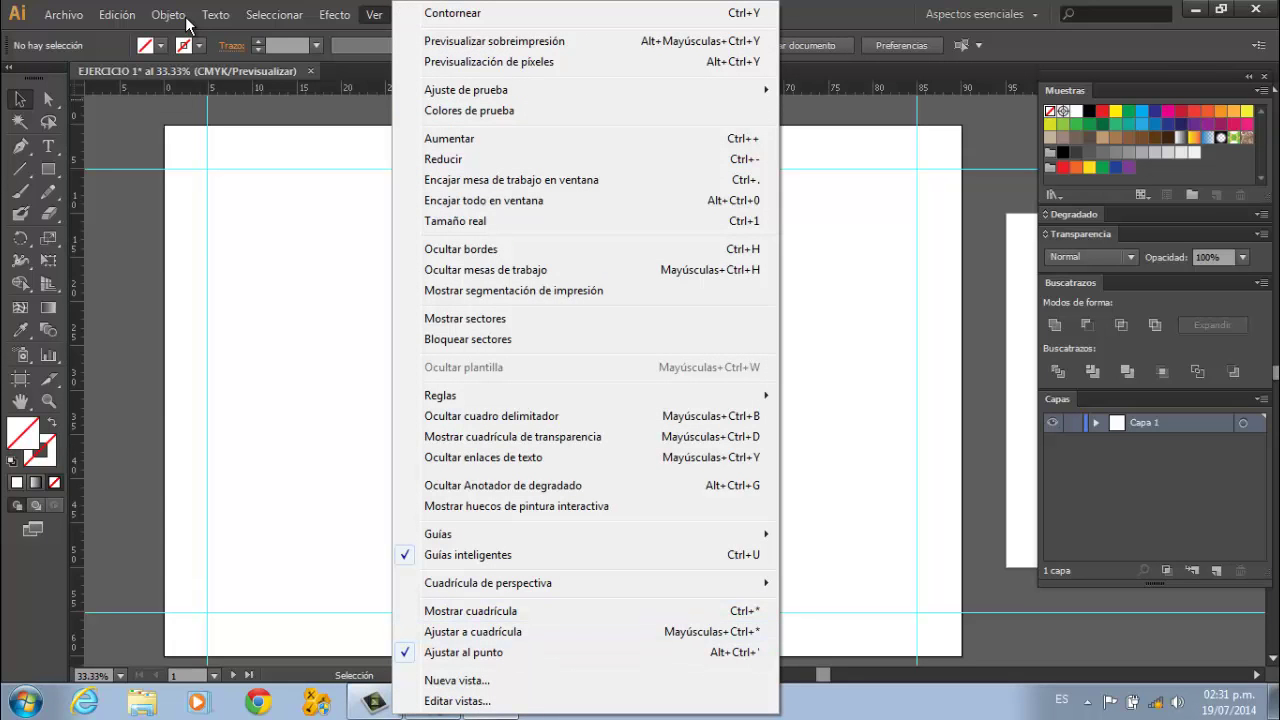
{"action": "key", "text": "Up"}
{"action": "key", "text": "Up"}
{"action": "key", "text": "Up"}
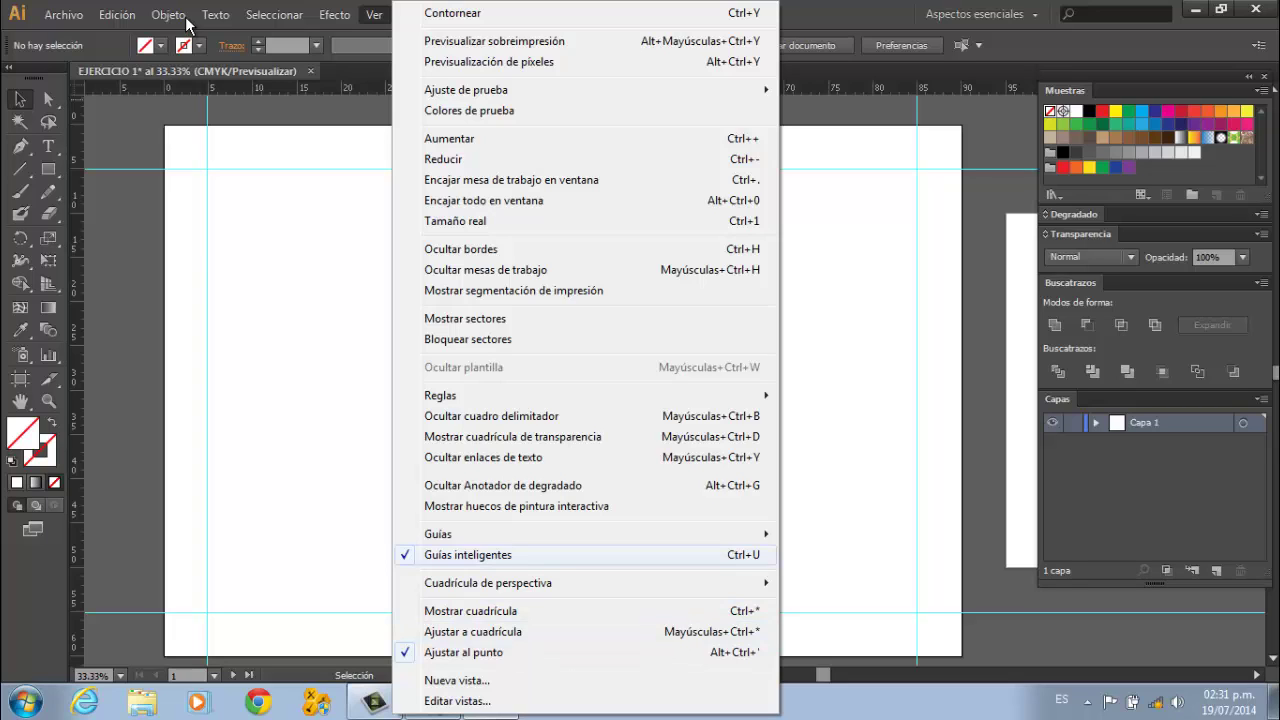
{"action": "key", "text": "Up"}
{"action": "key", "text": "Right"}
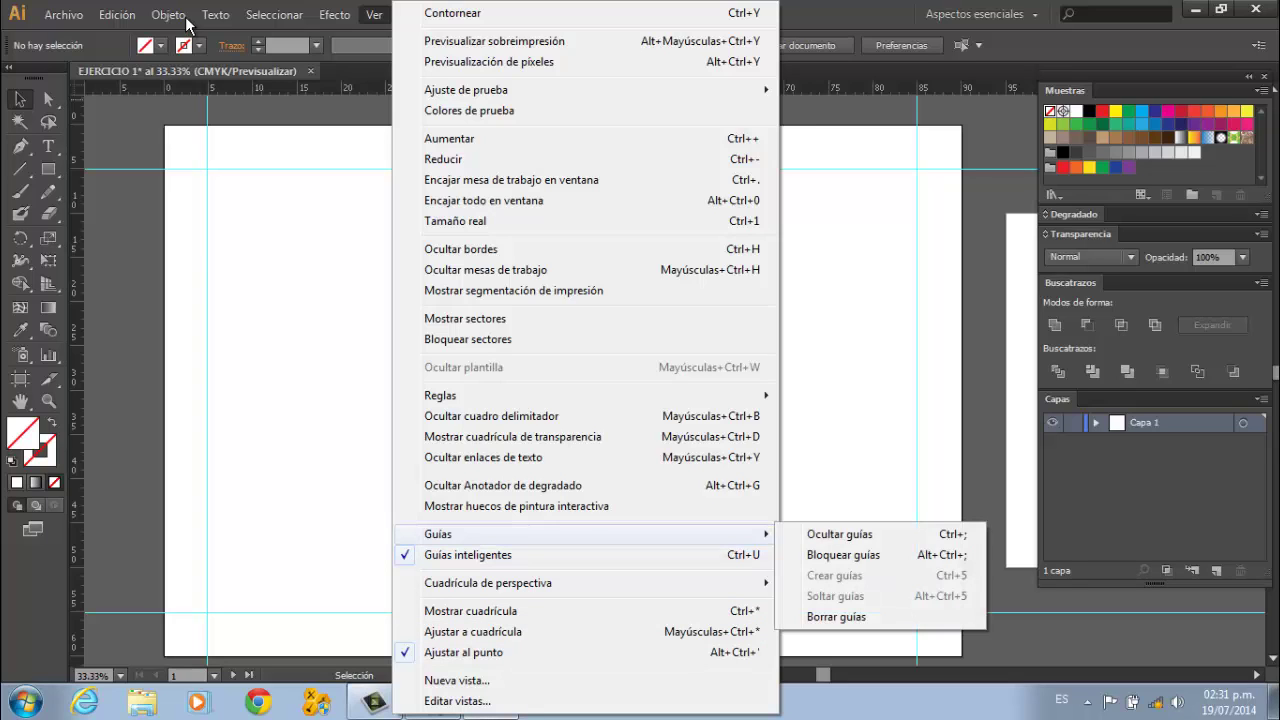
{"action": "key", "text": "Escape"}
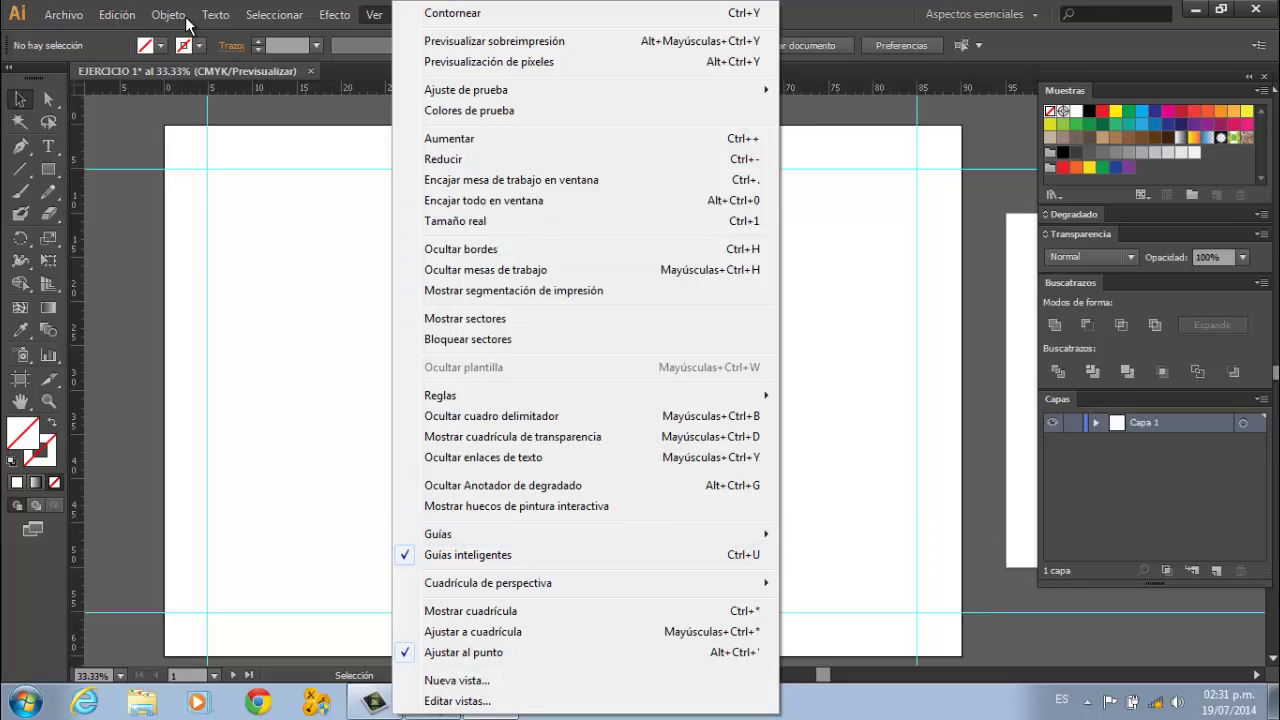
{"action": "key", "text": "Escape"}
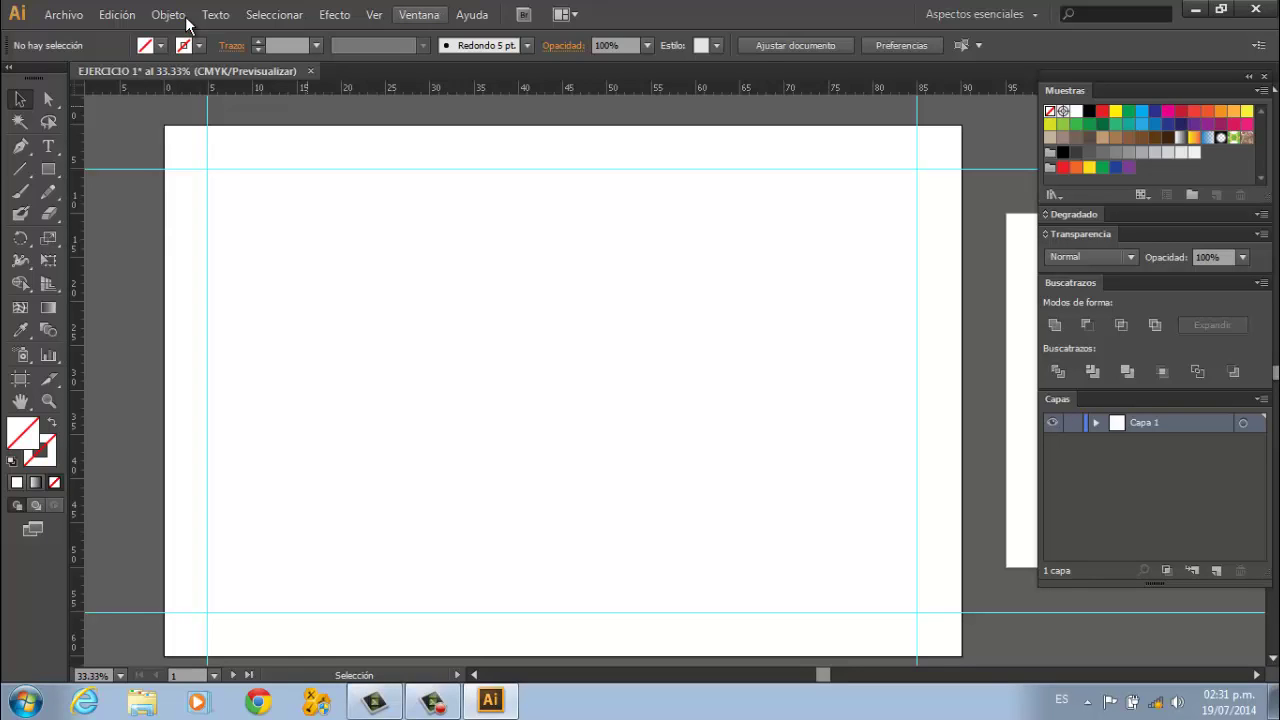
{"action": "key", "text": "Left"}
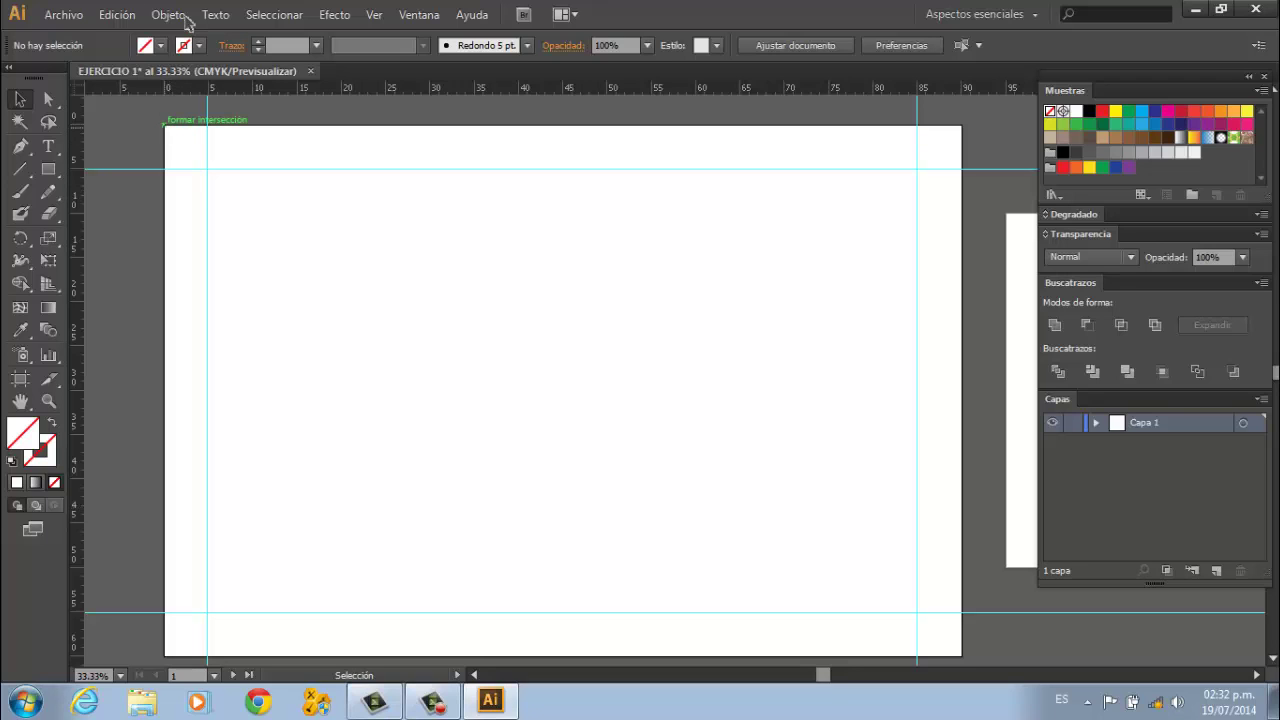
- Select the vertical guide along the artboard's left edge with the Selection tool
{"action": "scroll", "coordinate": [560, 390], "scroll_direction": "up", "scroll_amount": 5}
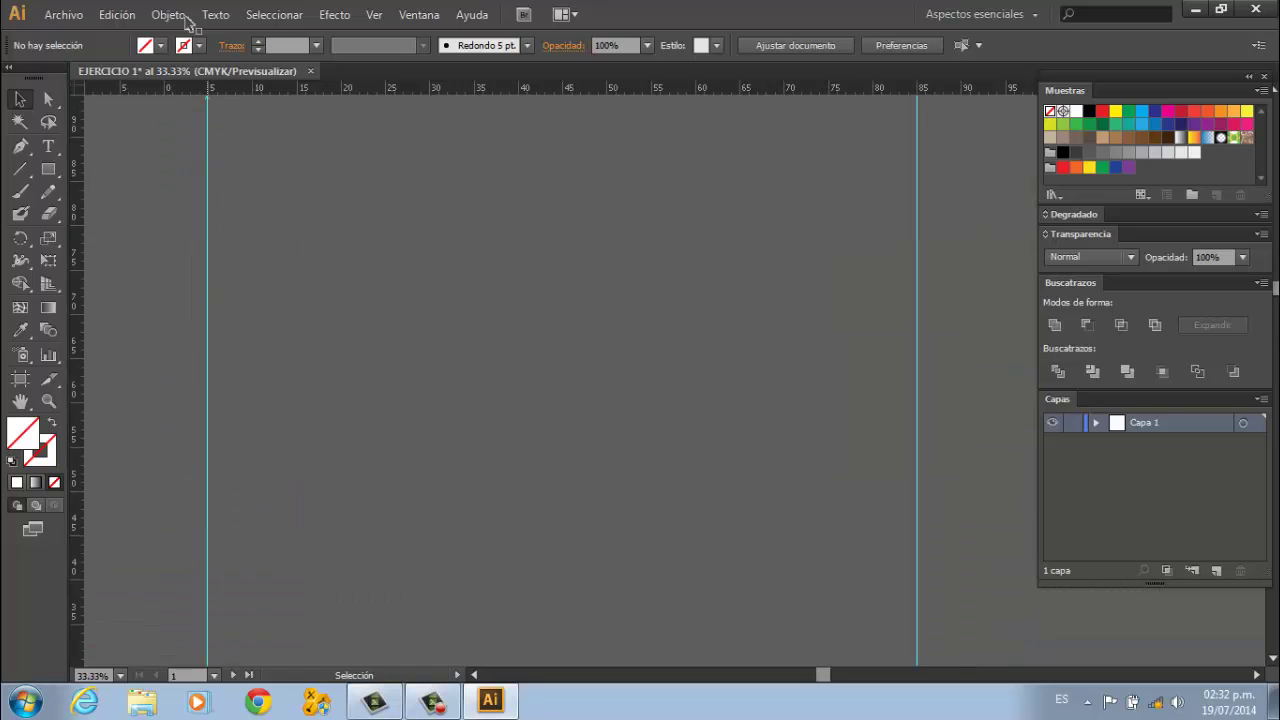
{"action": "scroll", "coordinate": [560, 390], "scroll_direction": "up", "scroll_amount": 2}
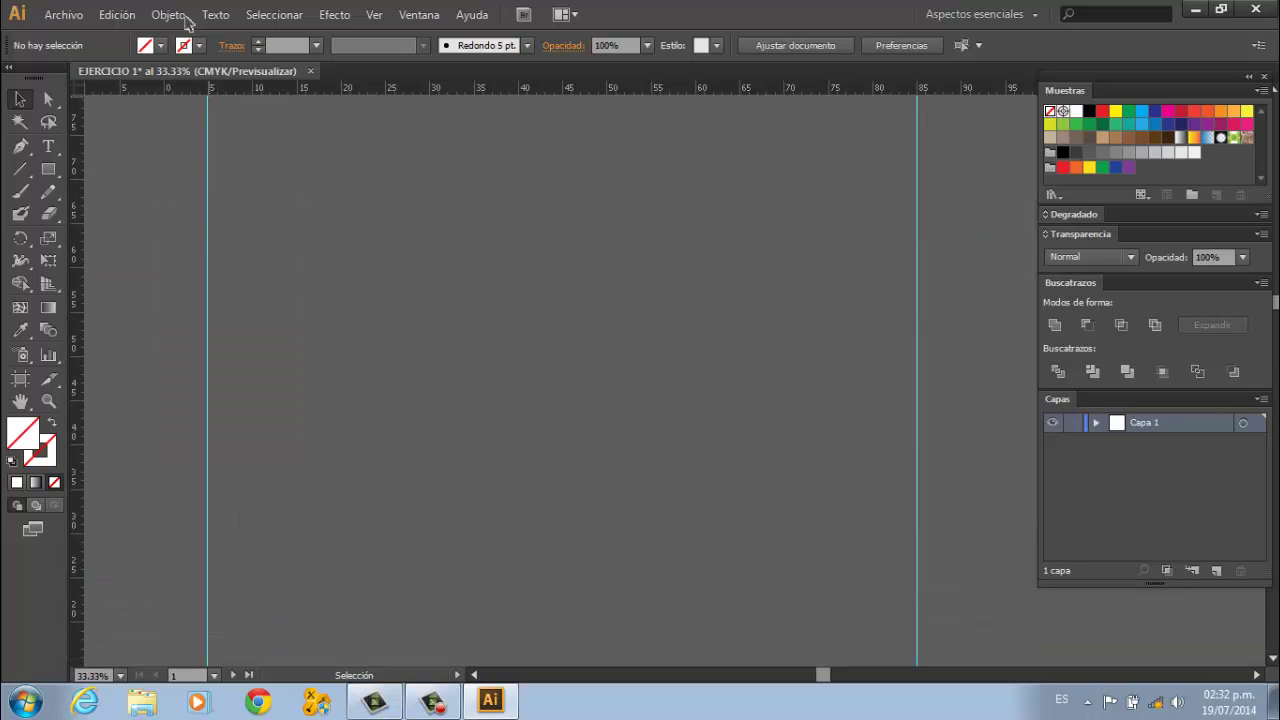
{"action": "scroll", "coordinate": [560, 390], "scroll_direction": "down", "scroll_amount": 5}
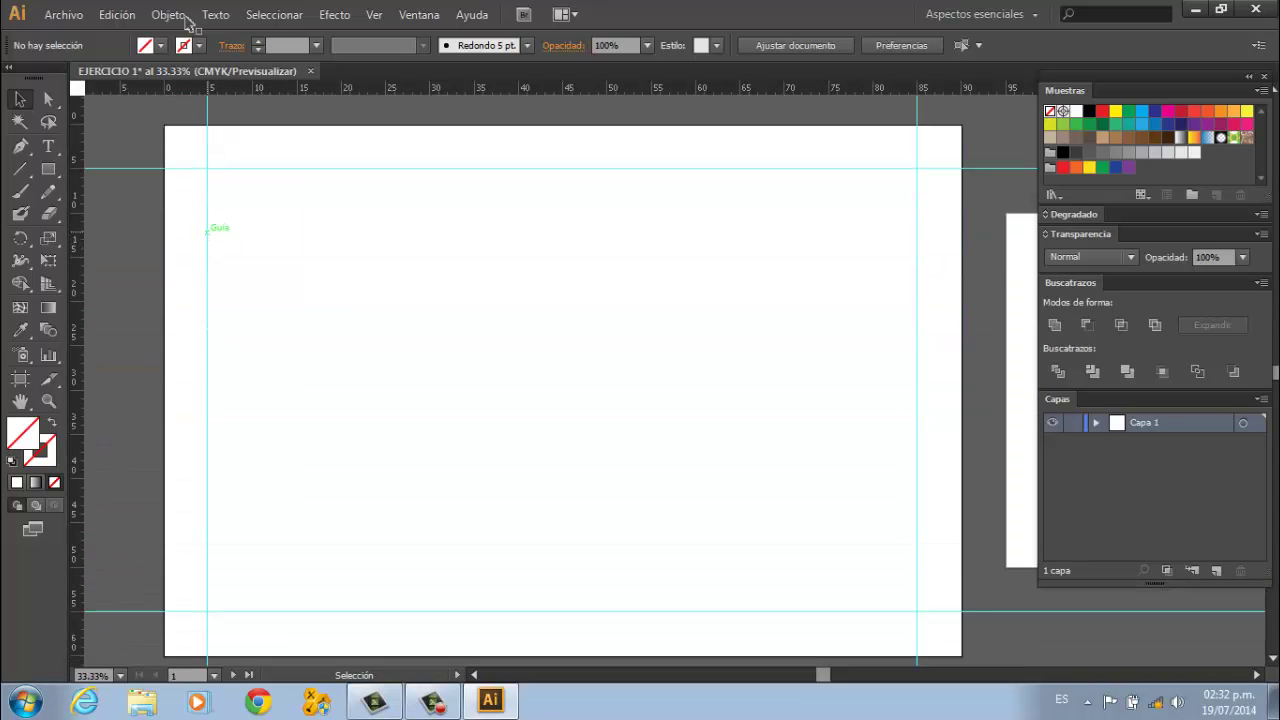
{"action": "left_click", "coordinate": [207, 230]}
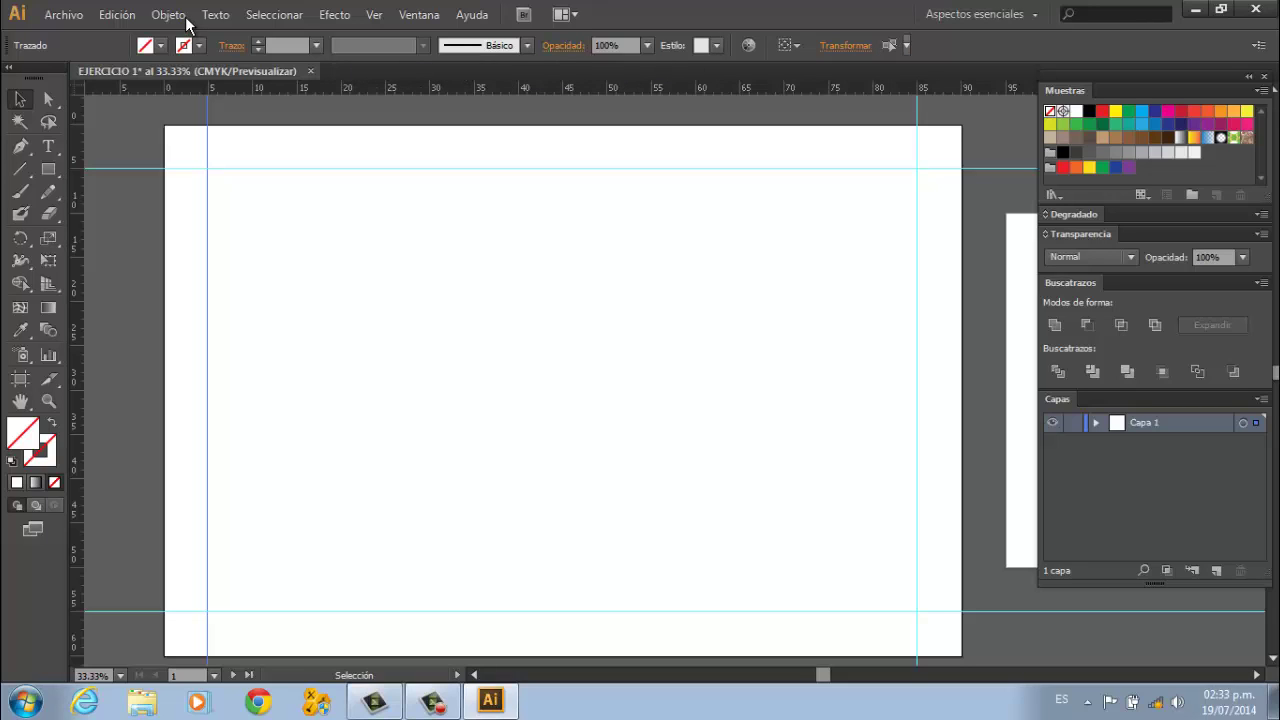
{"action": "left_click", "coordinate": [906, 45]}
{"action": "key", "text": "Escape"}
{"action": "left_click", "coordinate": [373, 14]}
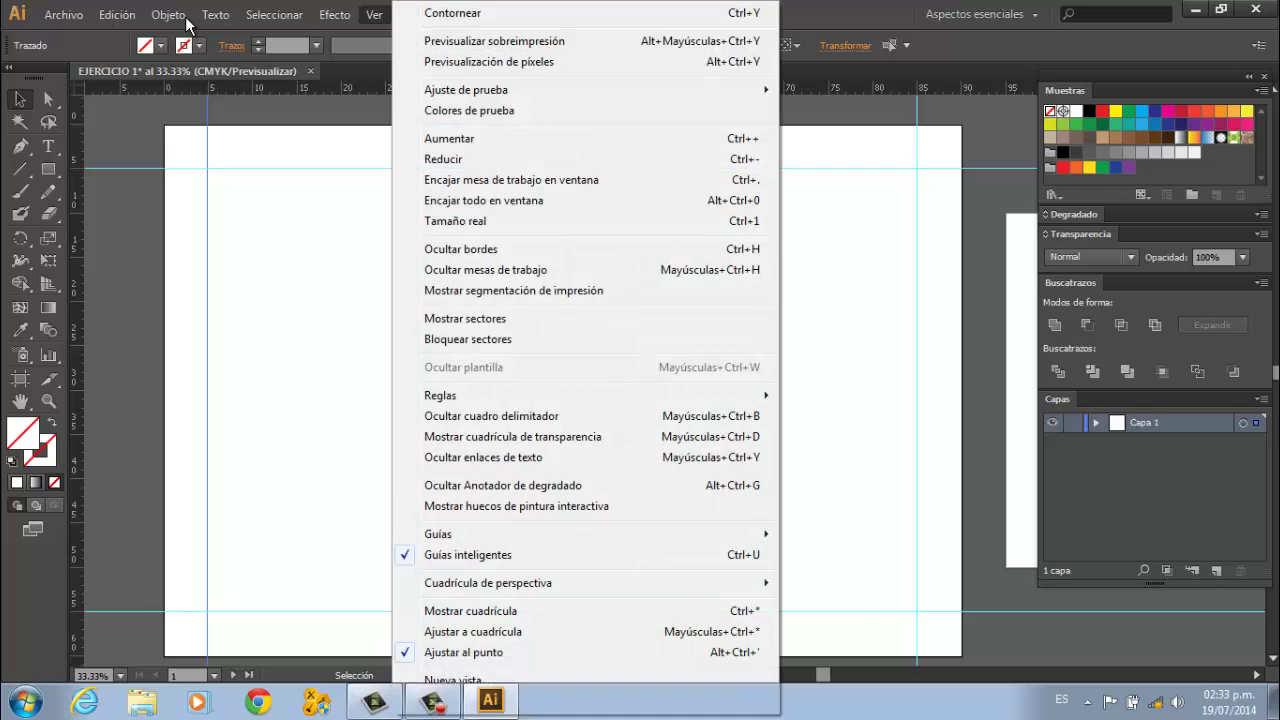
{"action": "left_click", "coordinate": [373, 14]}
{"action": "left_click", "coordinate": [419, 14]}
{"action": "key", "text": "Down"}
{"action": "key", "text": "Down"}
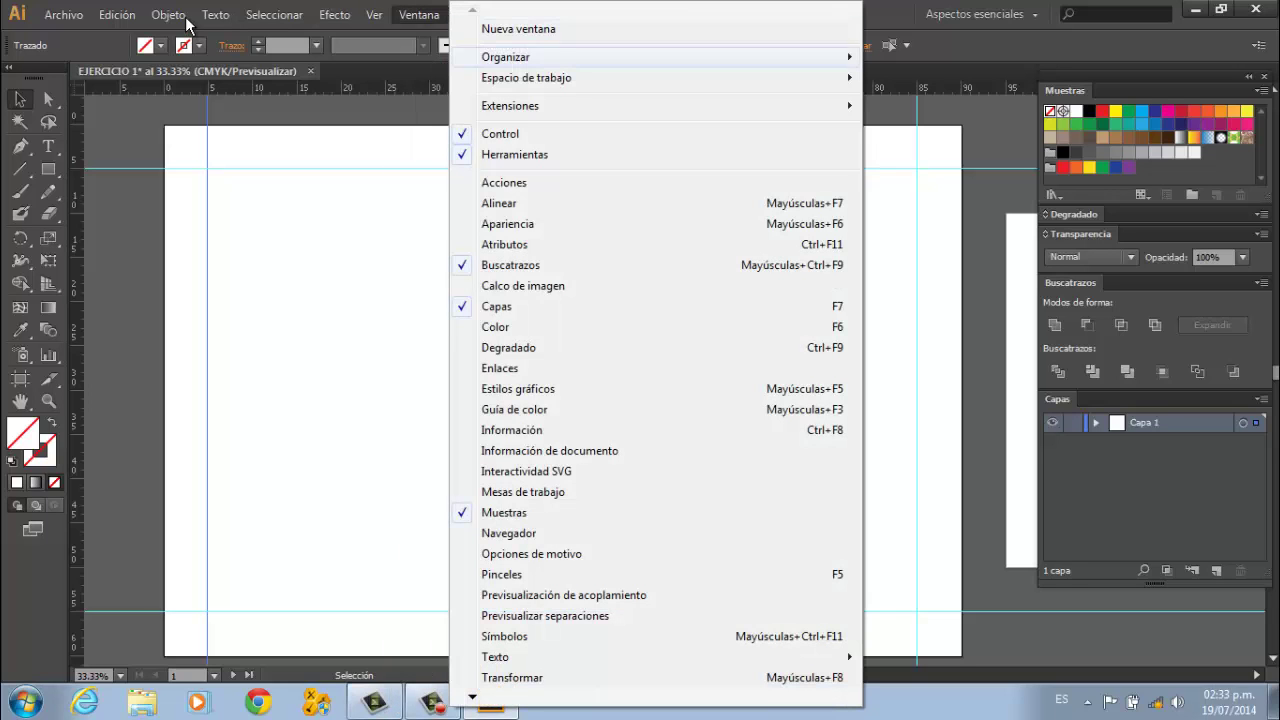
{"action": "key", "text": "Down"}
{"action": "key", "text": "Down"}
{"action": "key", "text": "Down"}
{"action": "key", "text": "Down"}
{"action": "key", "text": "Down"}
{"action": "key", "text": "Up"}
{"action": "key", "text": "Up"}
{"action": "key", "text": "Up"}
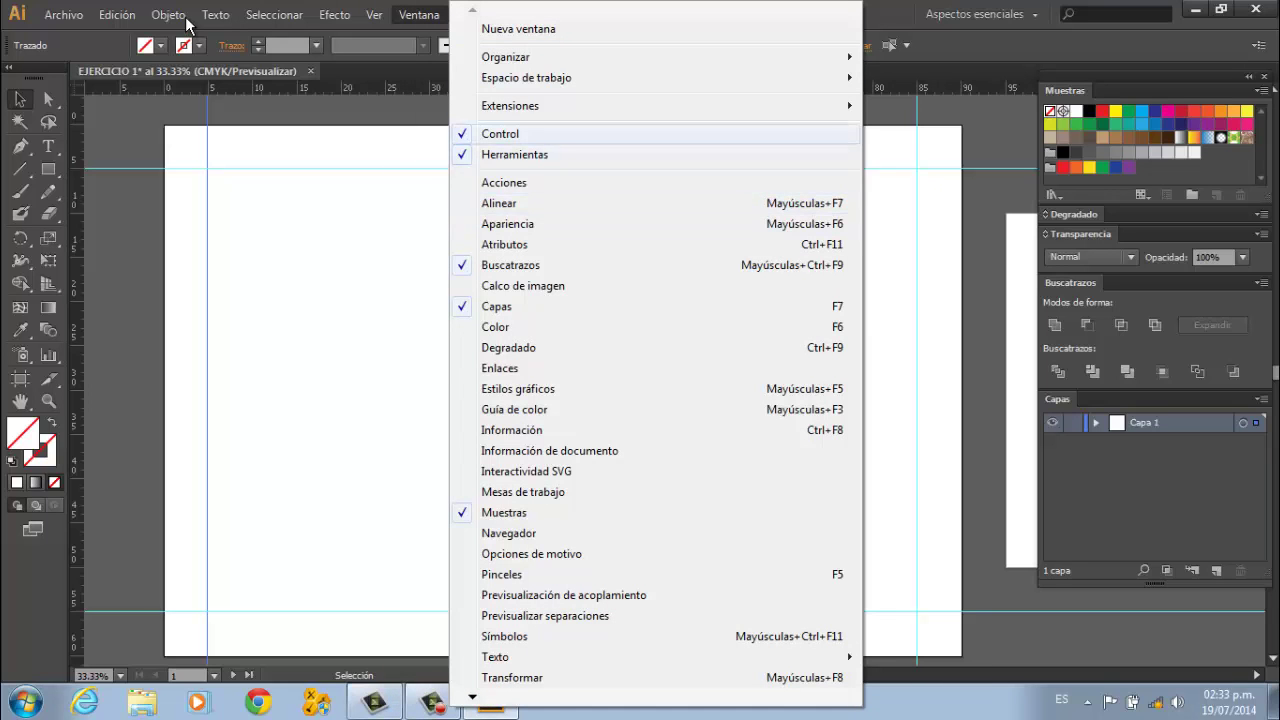
{"action": "key", "text": "Down"}
{"action": "key", "text": "Down"}
{"action": "key", "text": "Down"}
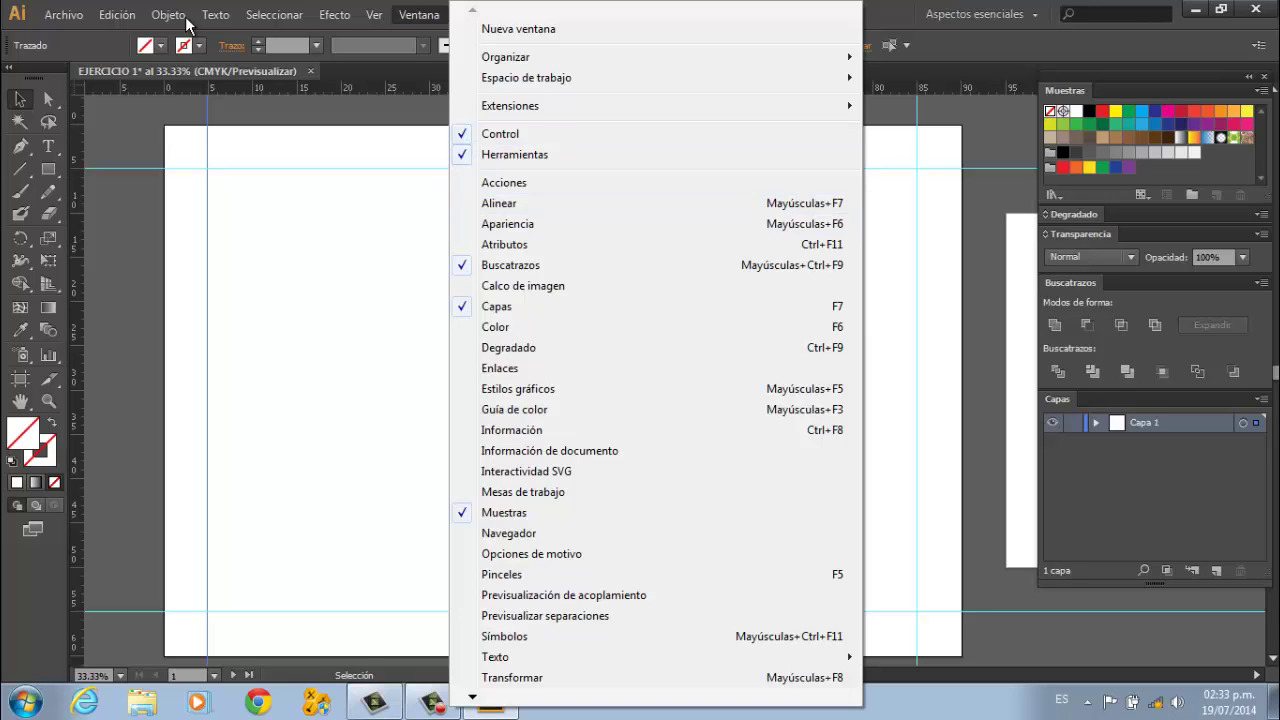
{"action": "key", "text": "Down"}
{"action": "key", "text": "Up"}
{"action": "key", "text": "Down"}
{"action": "key", "text": "Down"}
{"action": "key", "text": "Up"}
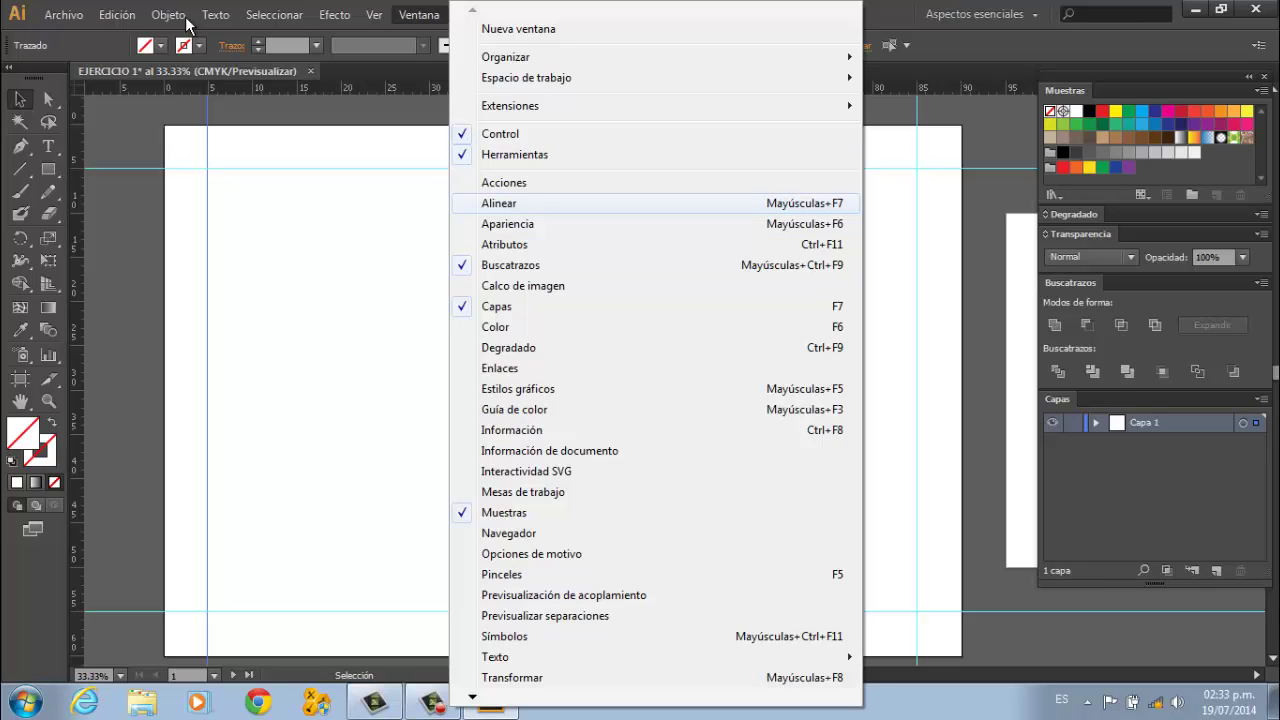
{"action": "key", "text": "Return"}
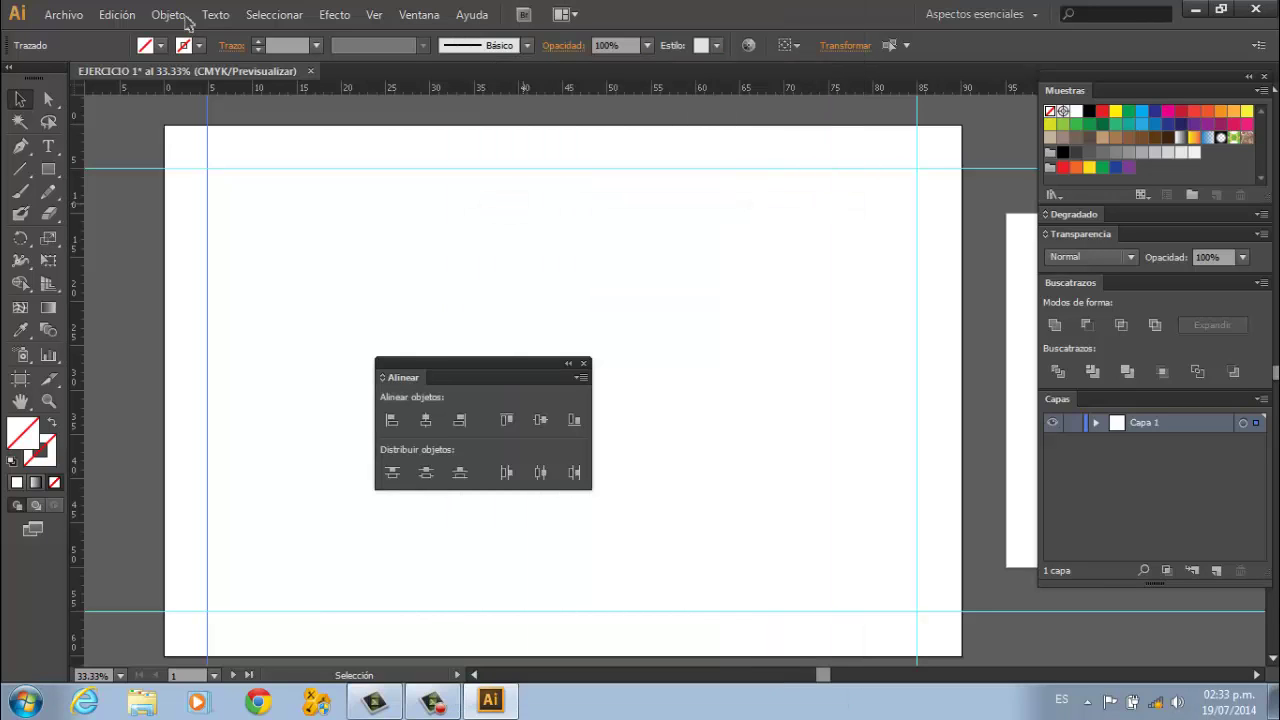
{"action": "key", "text": "shift+F7"}
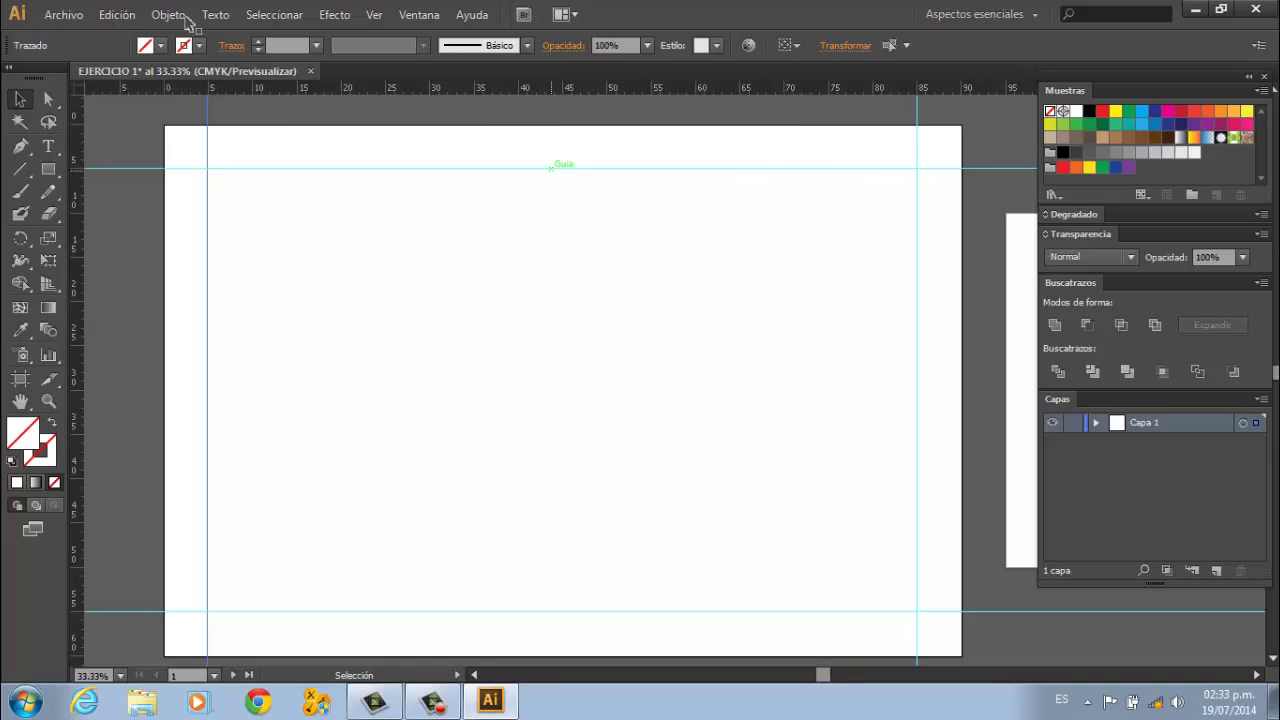
- Deselect the vertical guide and show the Transform panel via Ventana > Transformar
{"action": "left_click", "coordinate": [551, 168]}
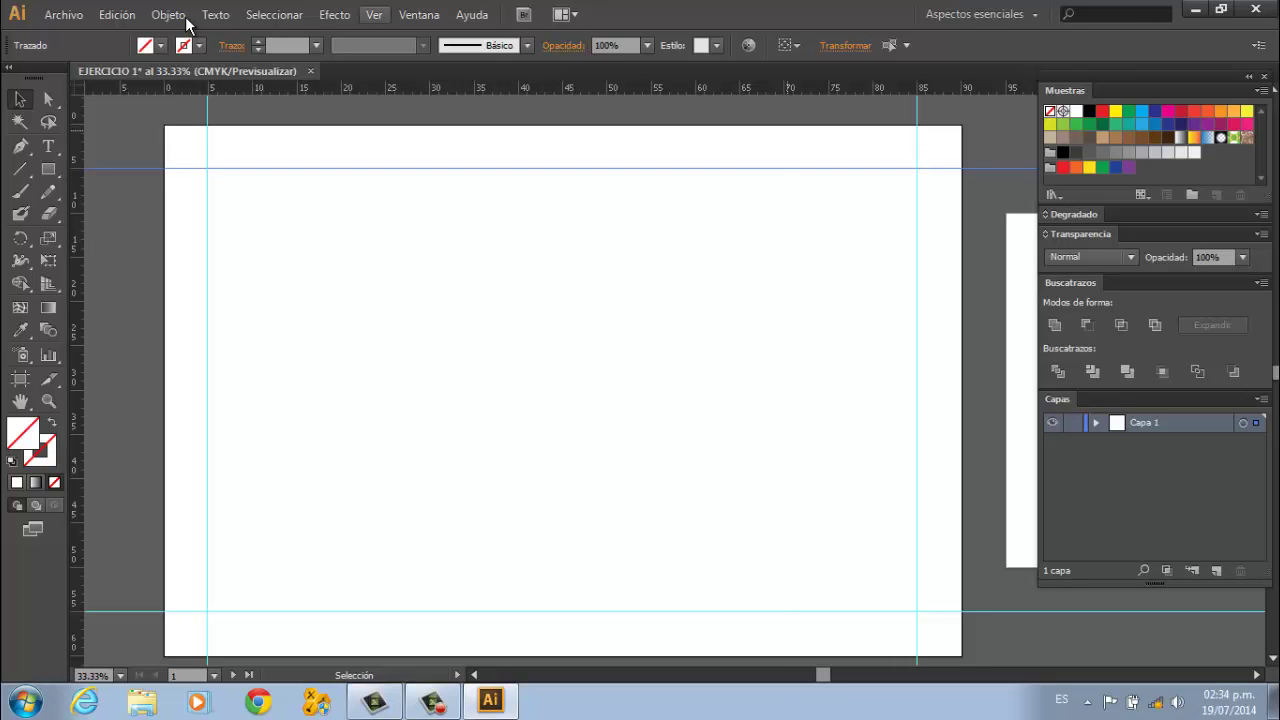
{"action": "left_click", "coordinate": [374, 14]}
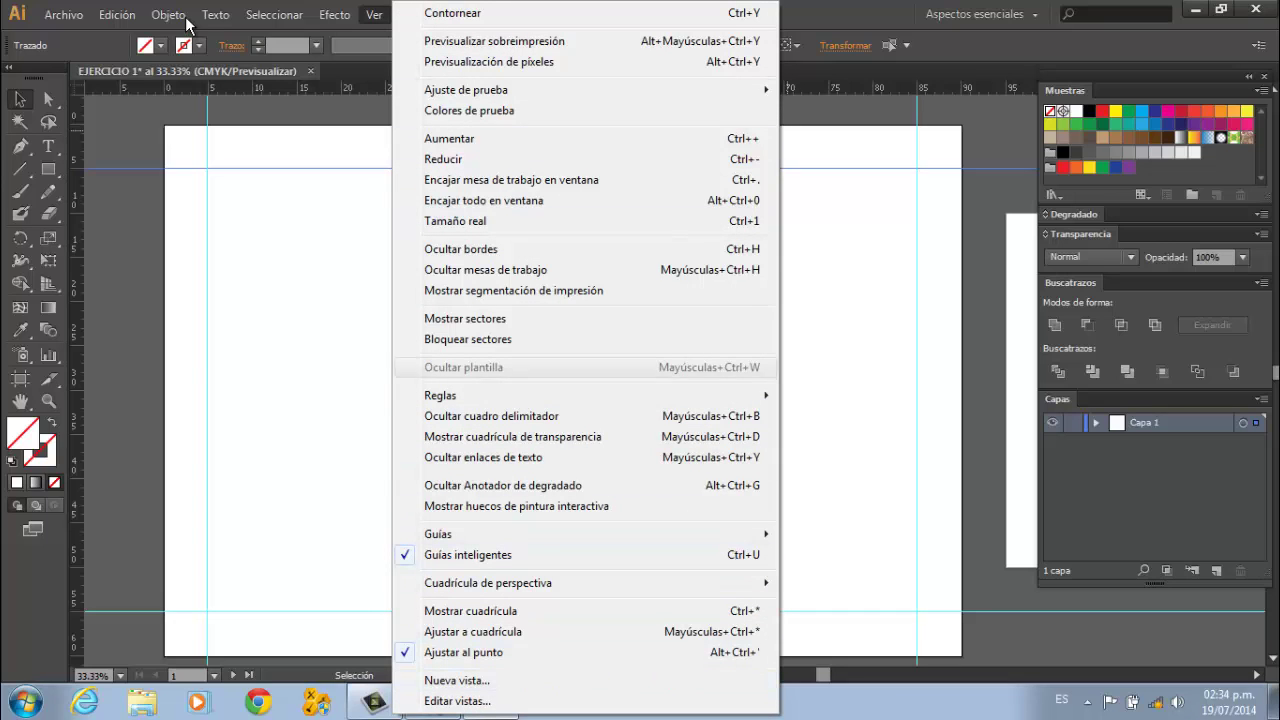
{"action": "left_click", "coordinate": [374, 14]}
{"action": "left_click", "coordinate": [419, 14]}
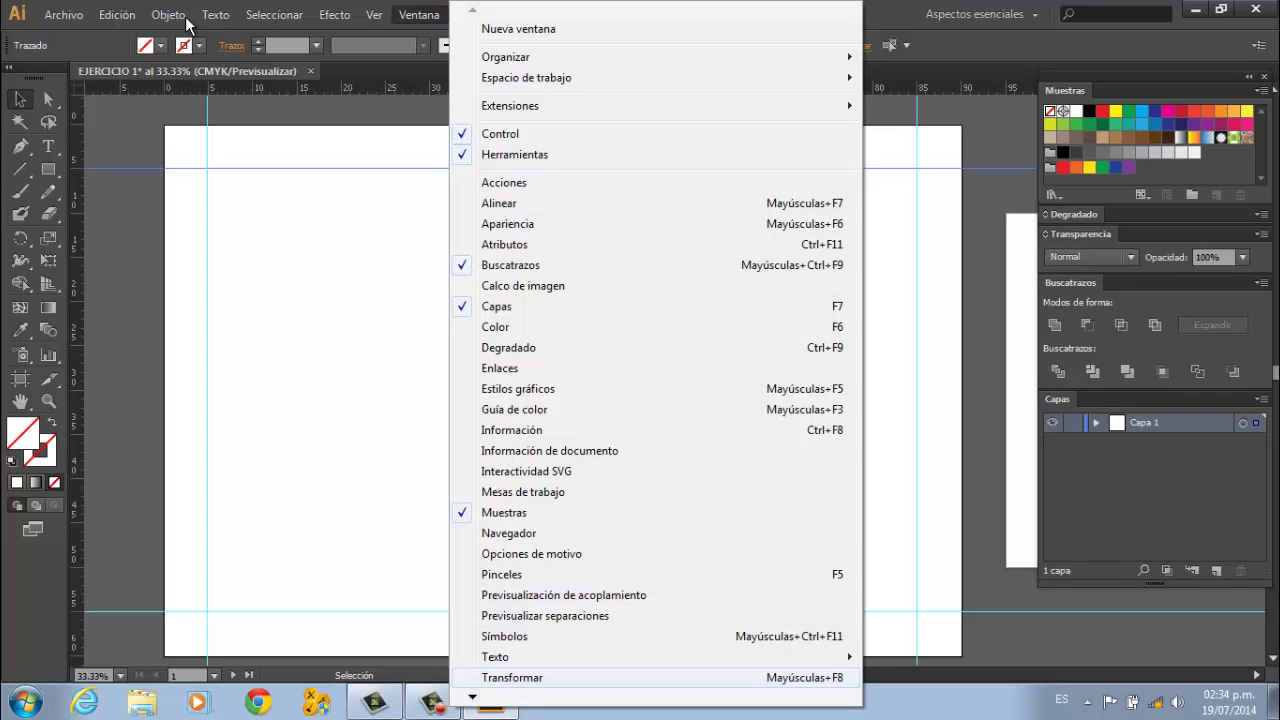
{"action": "left_click", "coordinate": [512, 677]}
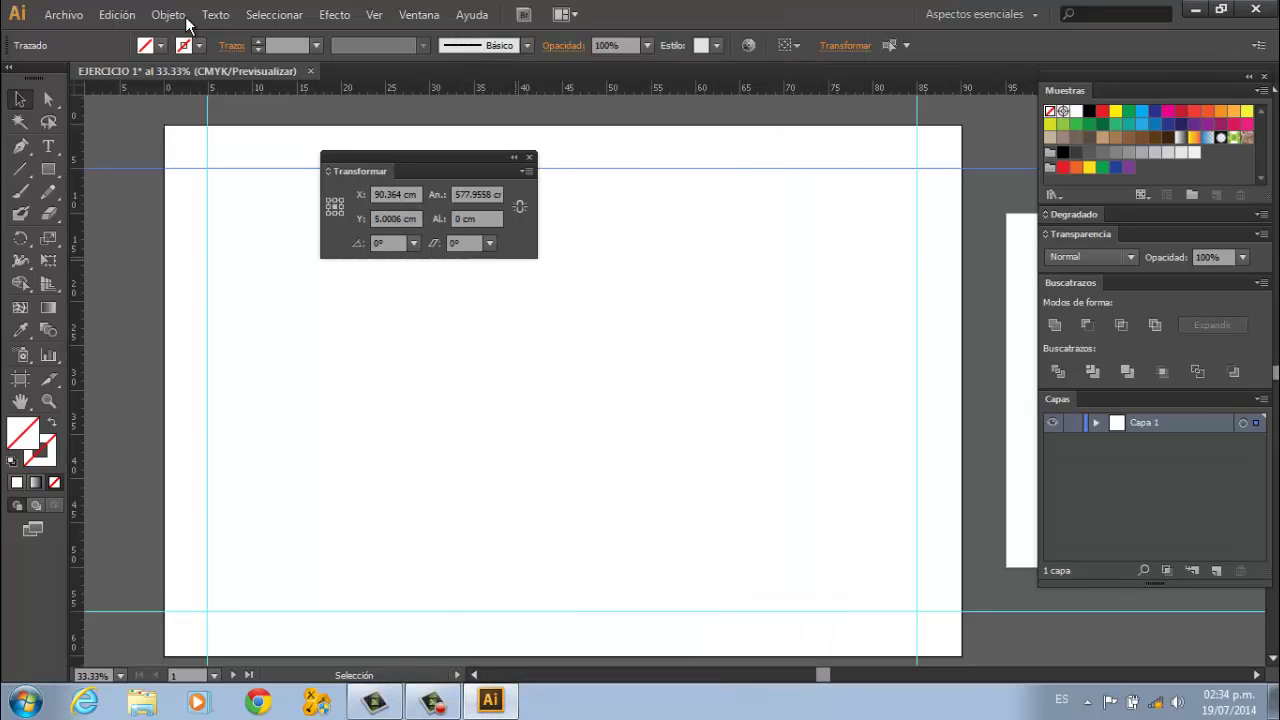
- Move the Transform panel out of the way and browse the panel list
{"action": "mouse_move", "coordinate": [420, 157]}
{"action": "left_mouse_down"}
{"action": "mouse_move", "coordinate": [1055, 64]}
{"action": "mouse_move", "coordinate": [973, 50]}
{"action": "left_mouse_up"}
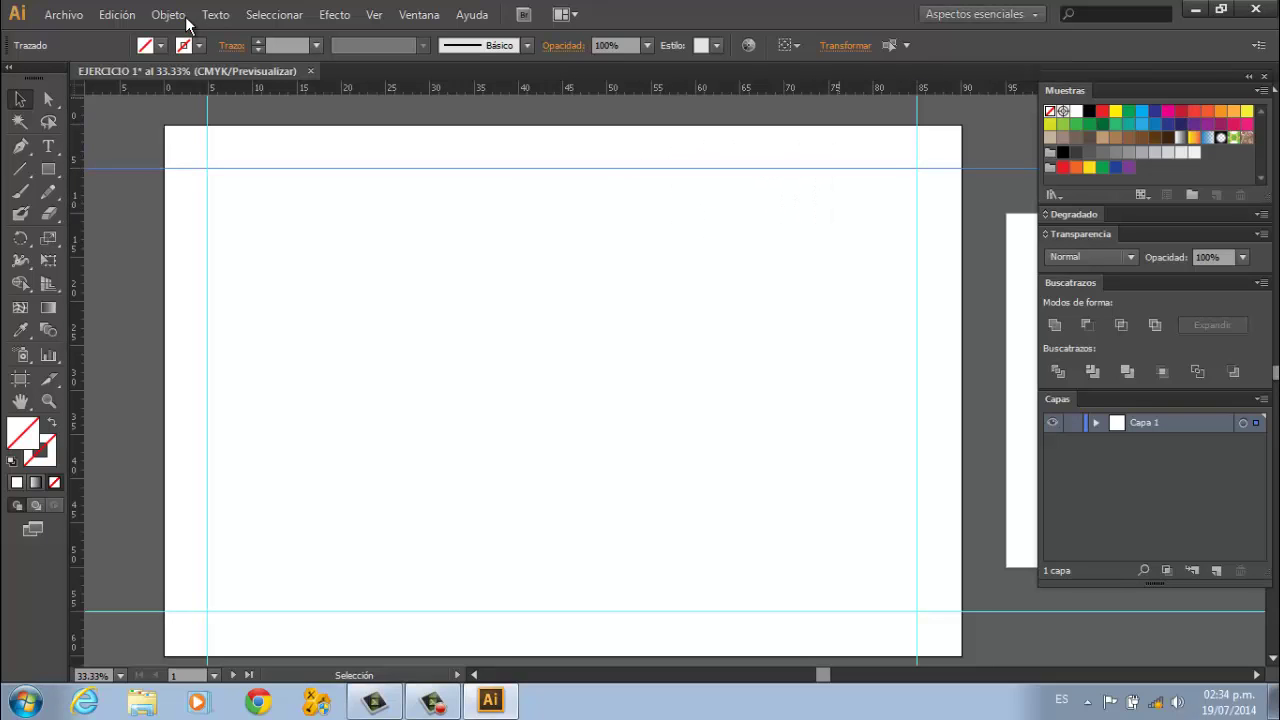
{"action": "key", "text": "alt+n"}
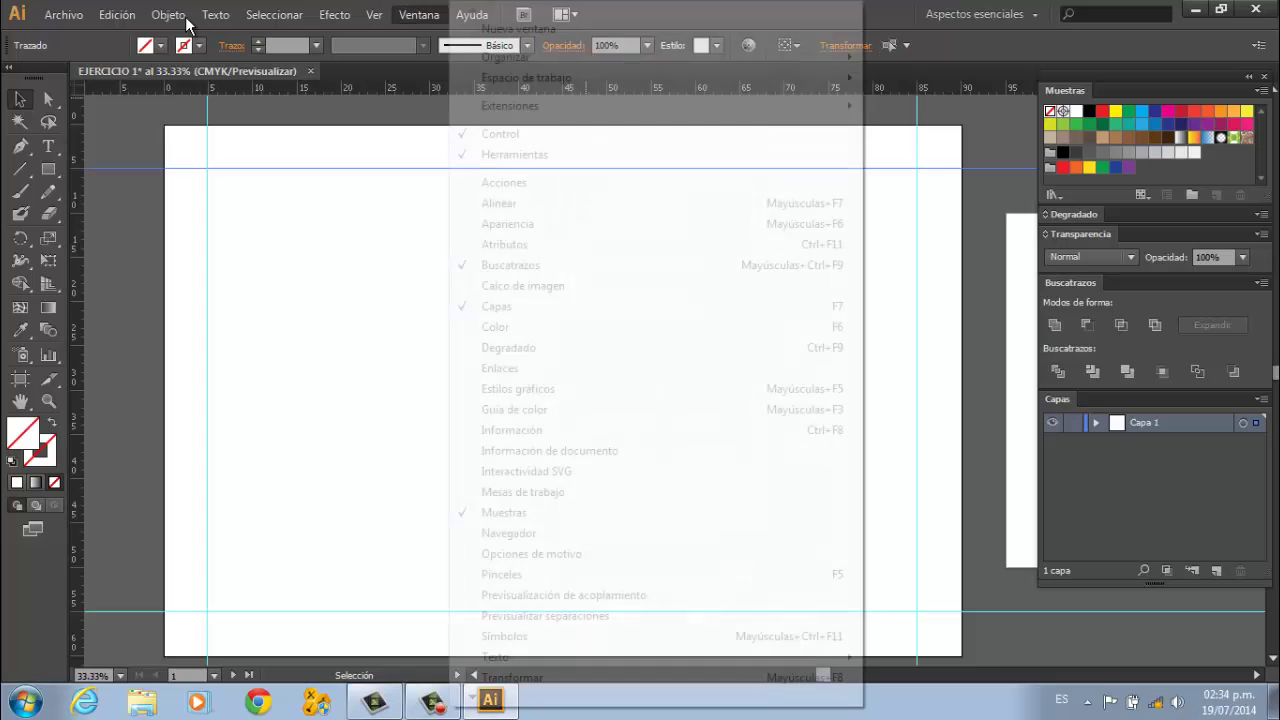
{"action": "key", "text": "Down"}
{"action": "key", "text": "Down"}
{"action": "key", "text": "Down"}
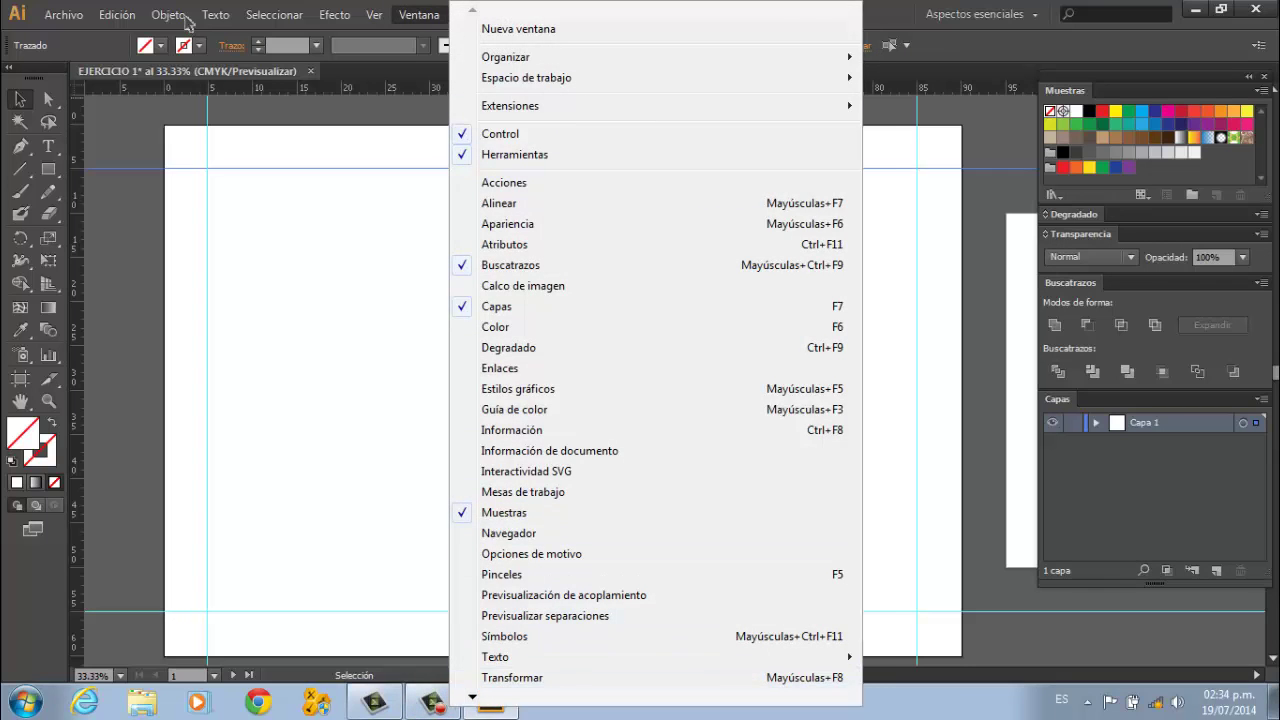
{"action": "key", "text": "Escape"}
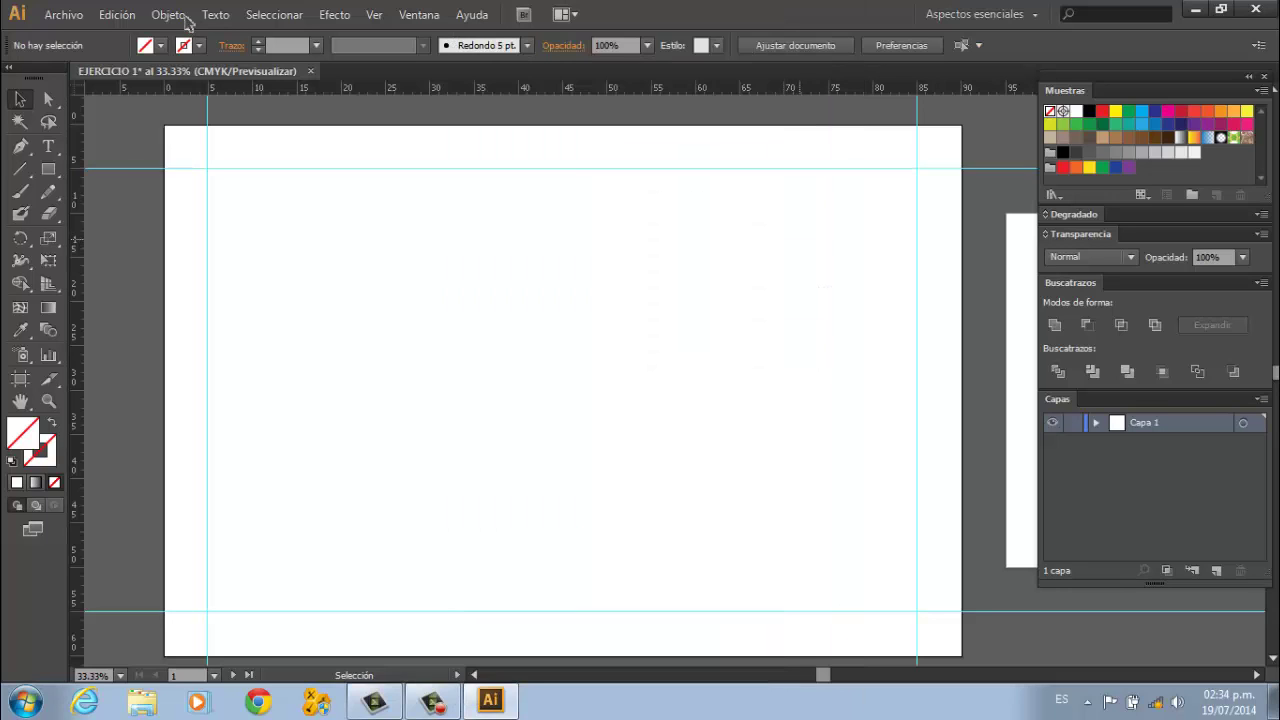
- Move the vertical guide at 85 cm to X = 5 cm
{"action": "left_click_drag", "start_coordinate": [796, 240], "coordinate": [566, 140]}
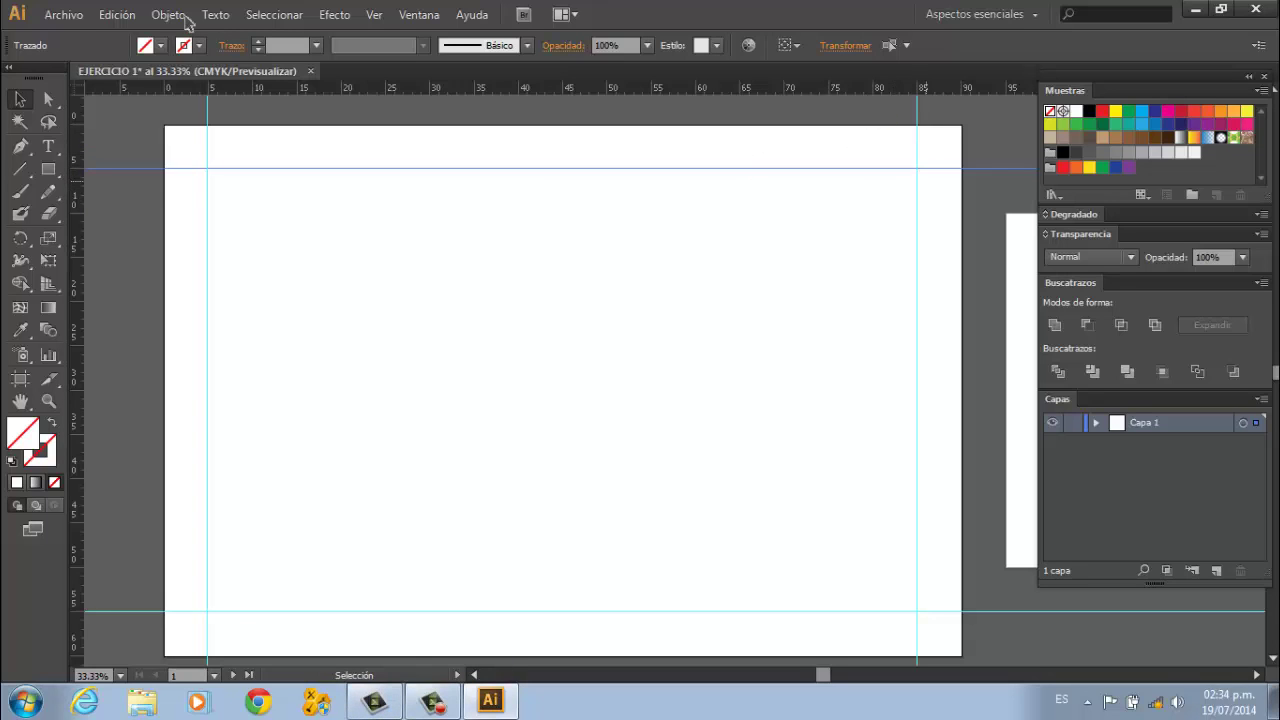
{"action": "left_click", "coordinate": [916, 184]}
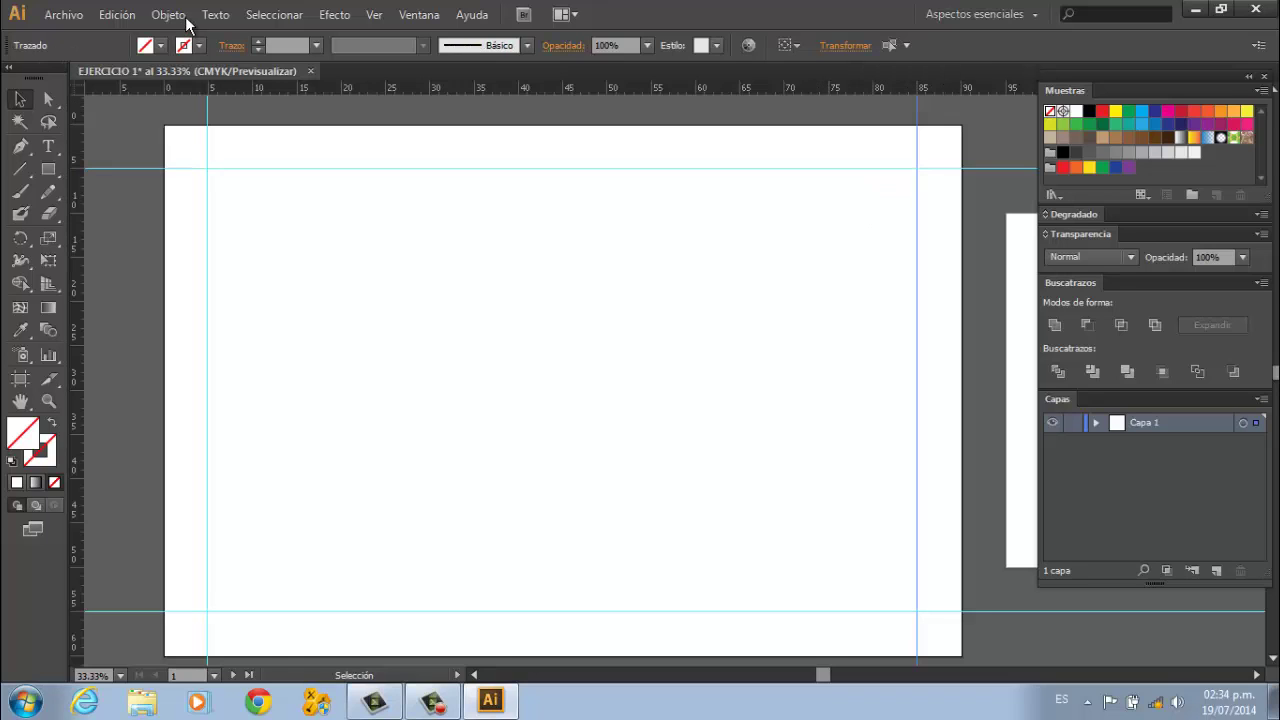
{"action": "key", "text": "shift+F8"}
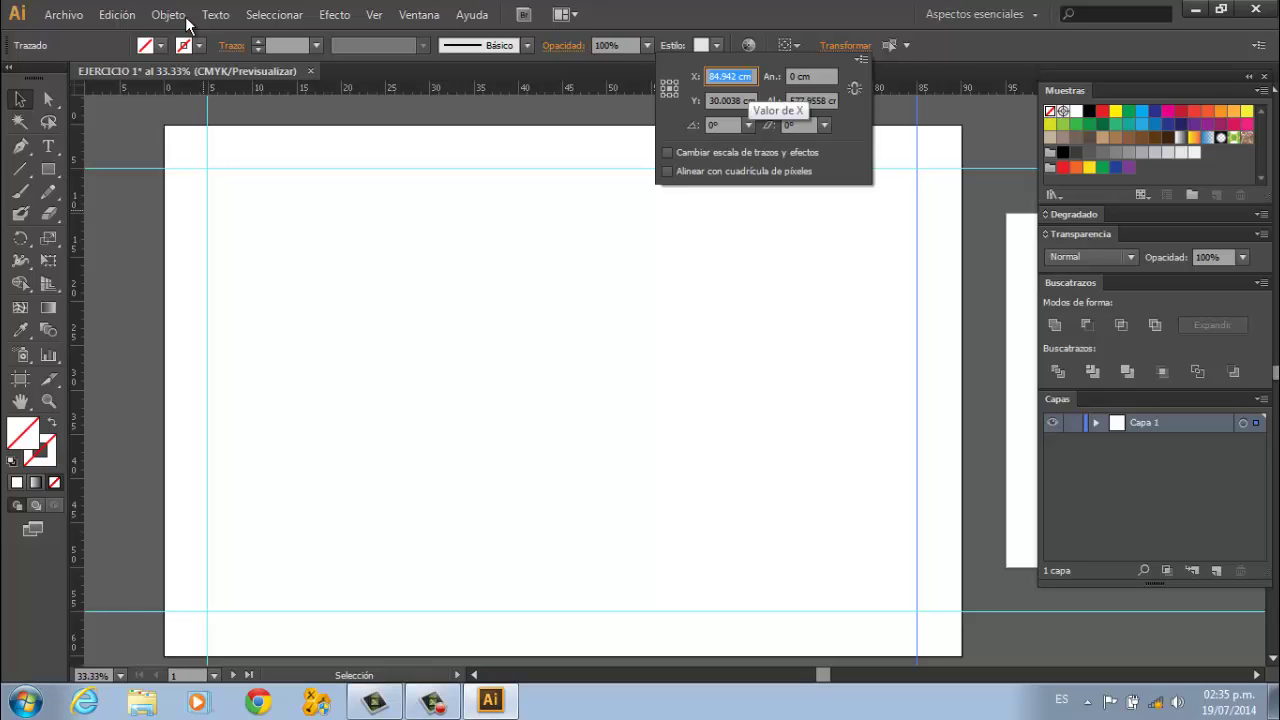
{"action": "type", "text": "5"}
{"action": "key", "text": "Return"}
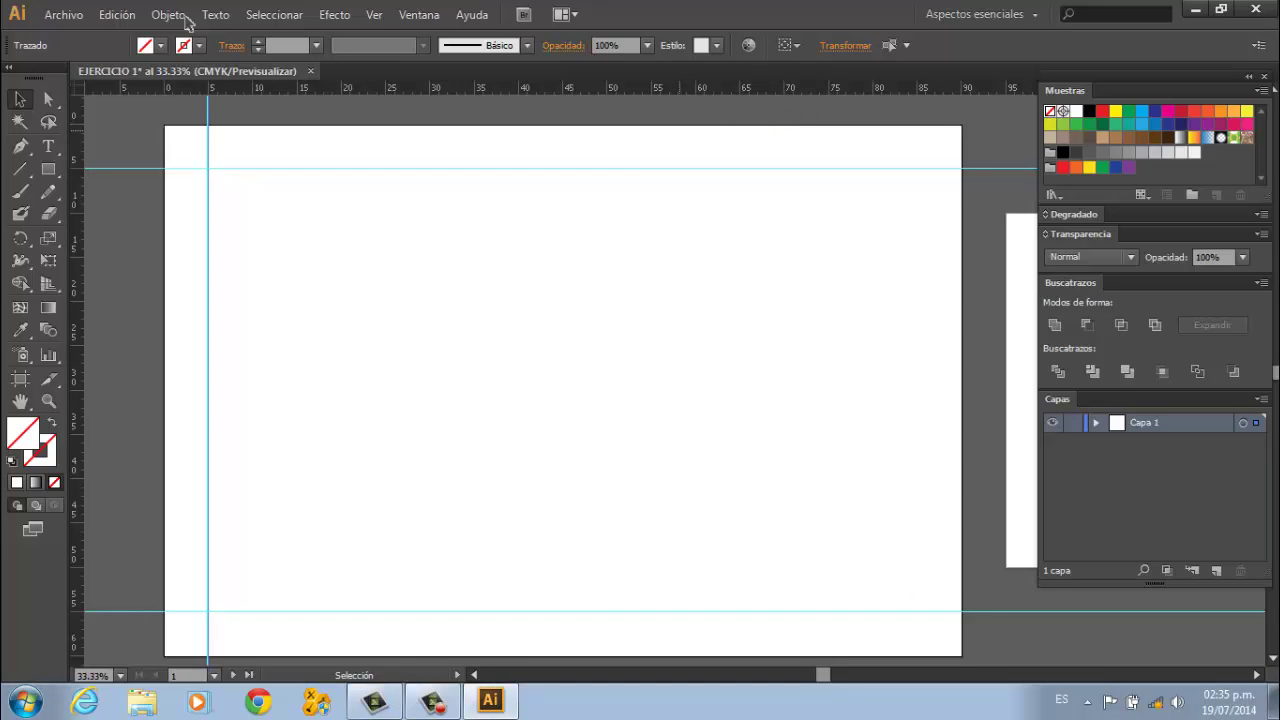
- Undo the guide move and delete the selected guide at 5 cm
{"action": "scroll", "coordinate": [186, 22], "scroll_direction": "up", "scroll_amount": 3}
{"action": "scroll", "coordinate": [186, 22], "scroll_direction": "up", "scroll_amount": 4}
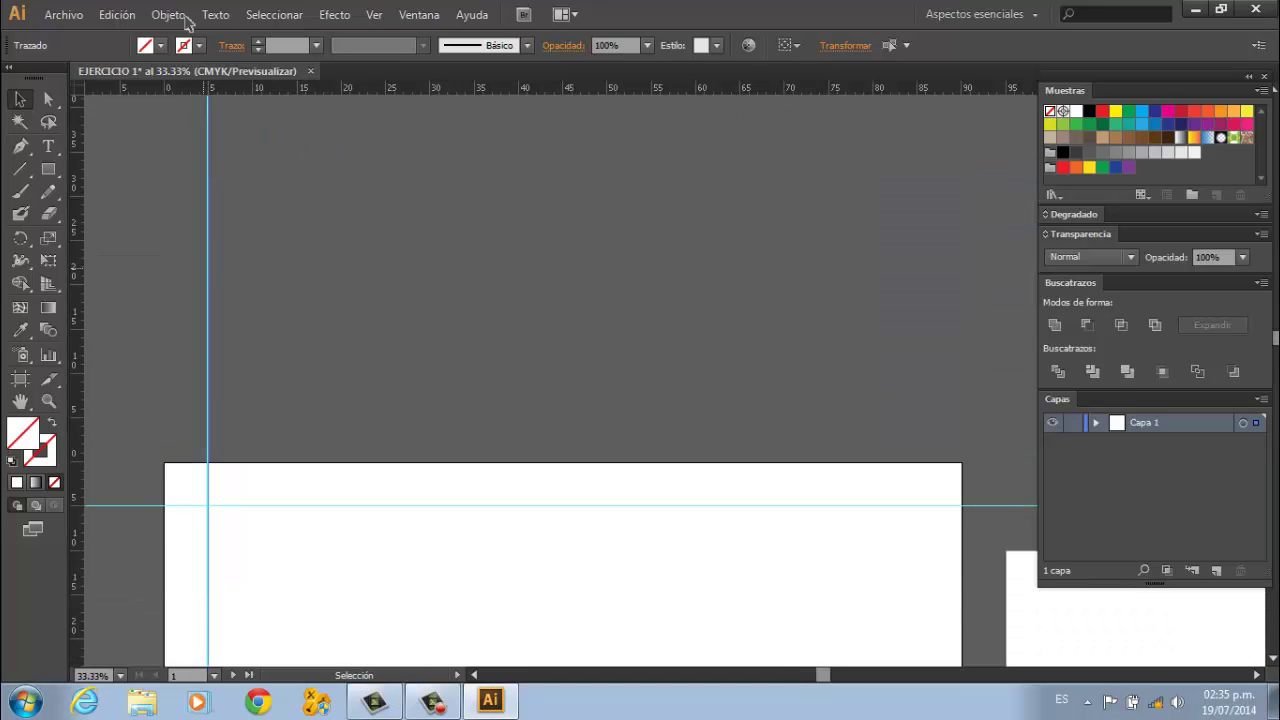
{"action": "scroll", "coordinate": [186, 22], "scroll_direction": "down", "scroll_amount": 4}
{"action": "key", "text": "ctrl+d"}
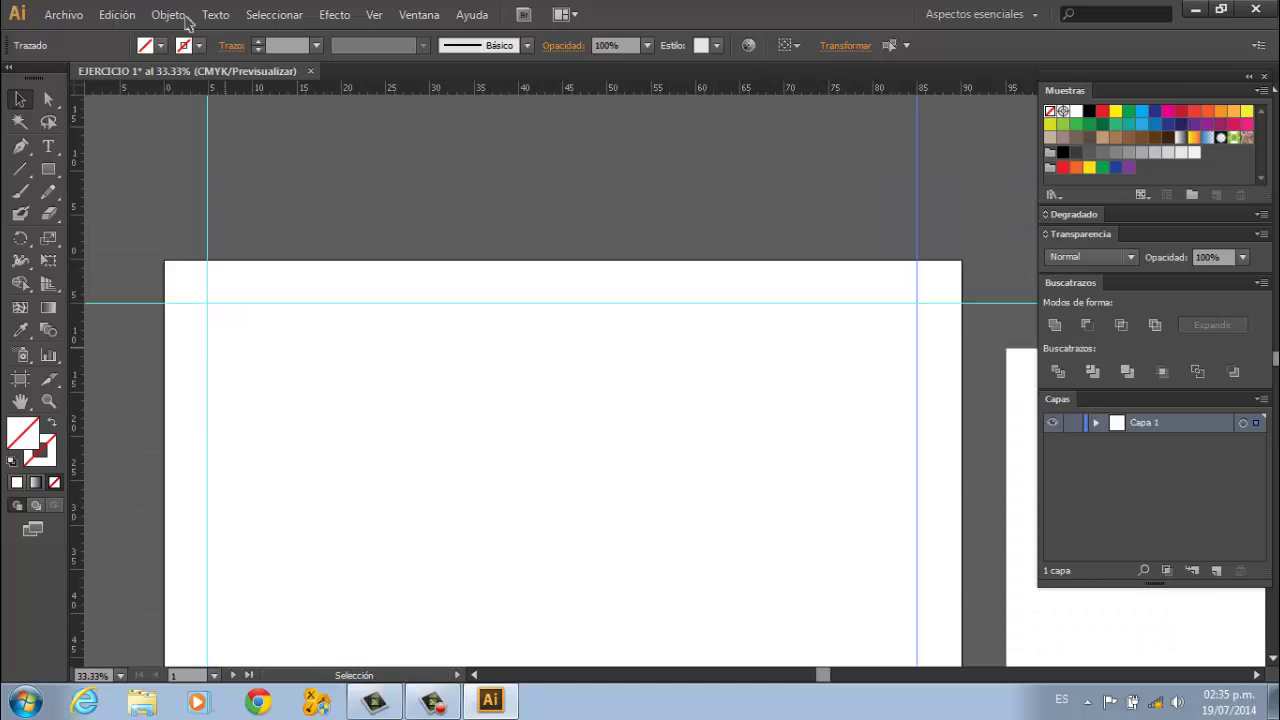
{"action": "key", "text": "Delete"}
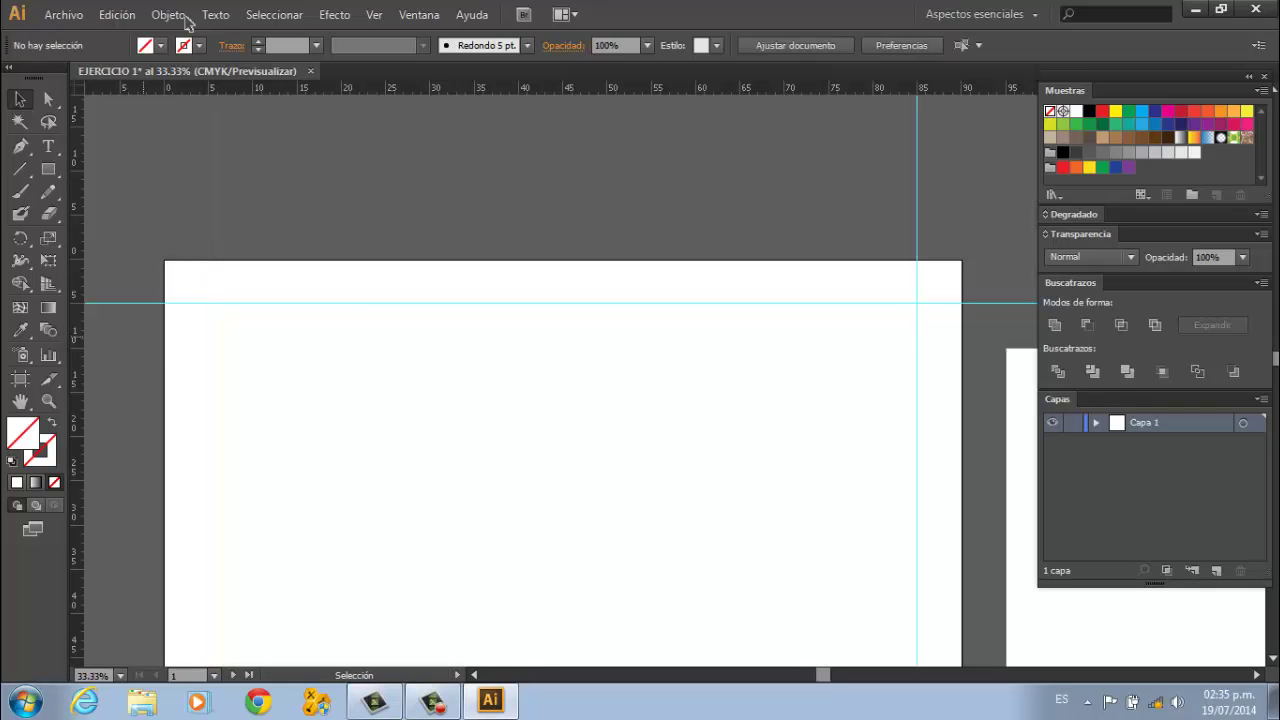
- Set the remaining vertical guide's X to 5 cm and deselect it
{"action": "key", "text": "ctrl+a"}
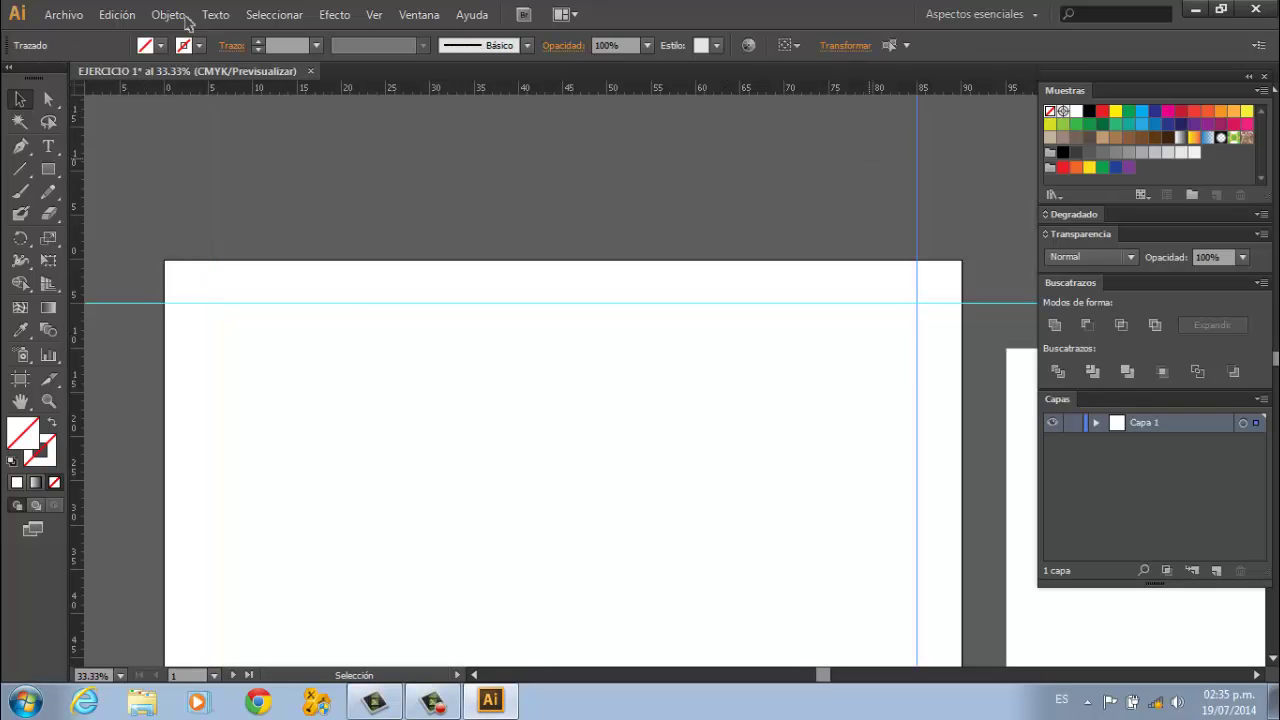
{"action": "key", "text": "shift+F8"}
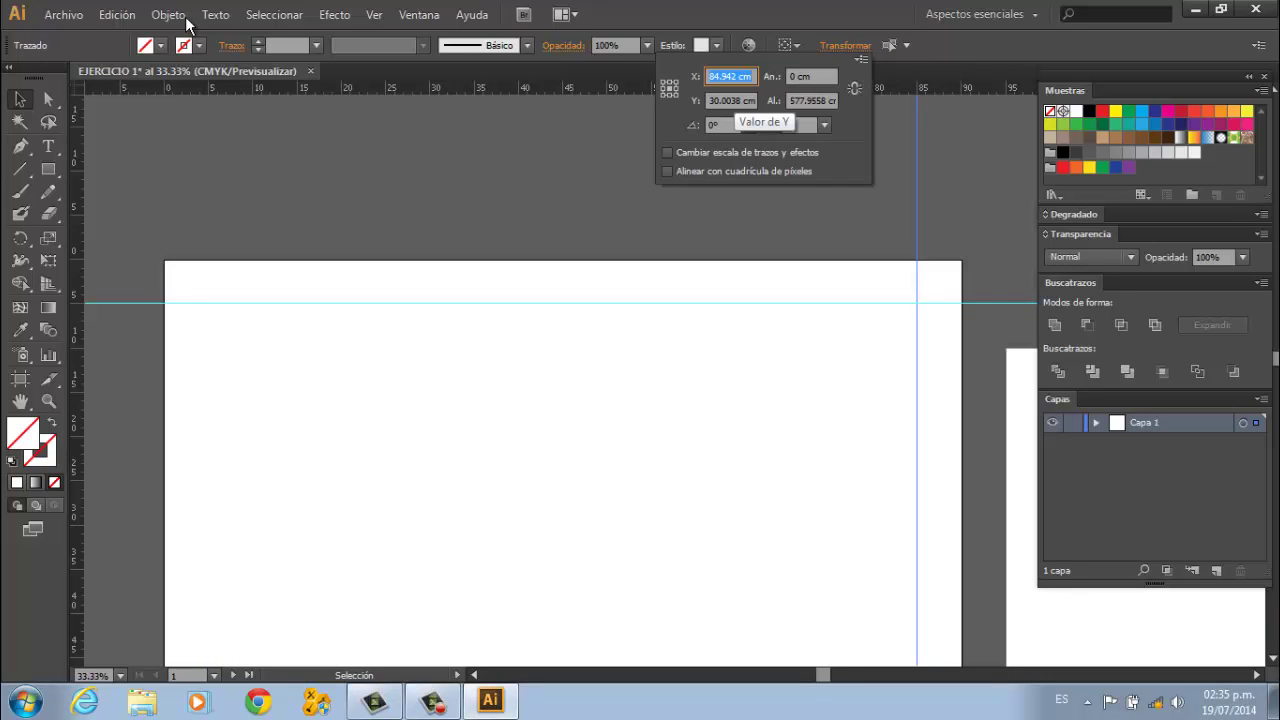
{"action": "type", "text": "5"}
{"action": "key", "text": "Return"}
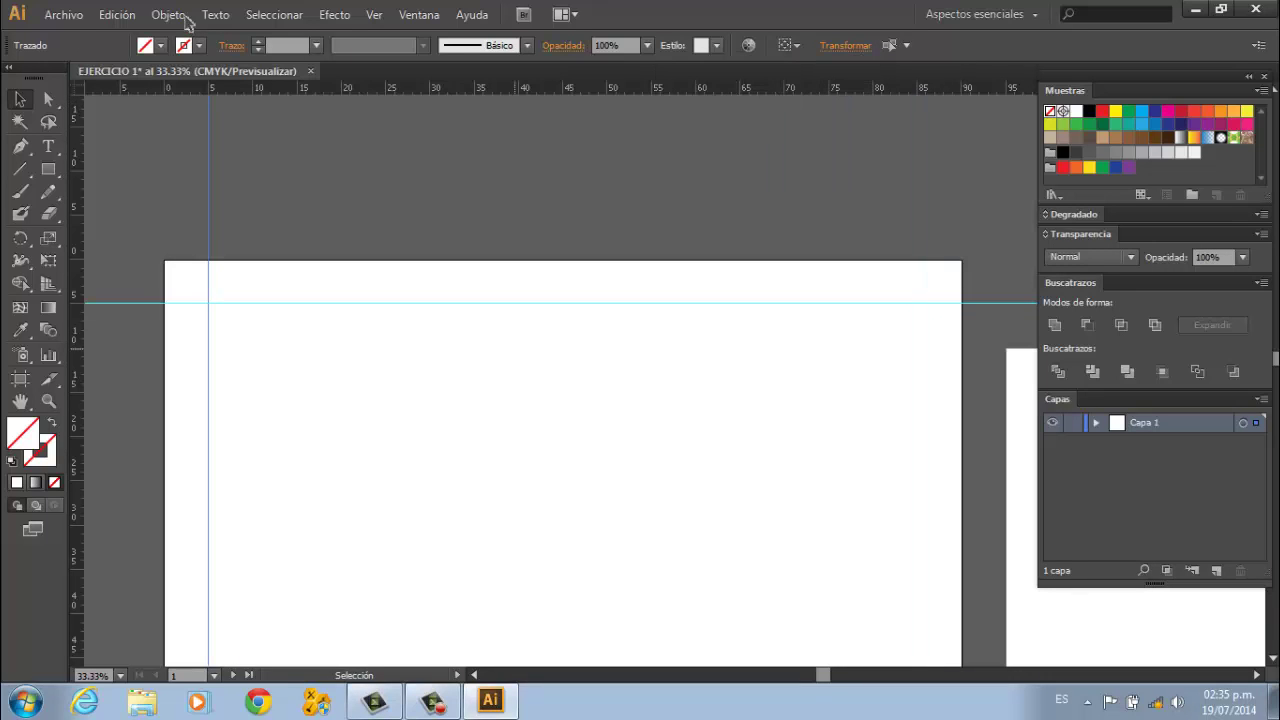
{"action": "key", "text": "ctrl+shift+a"}
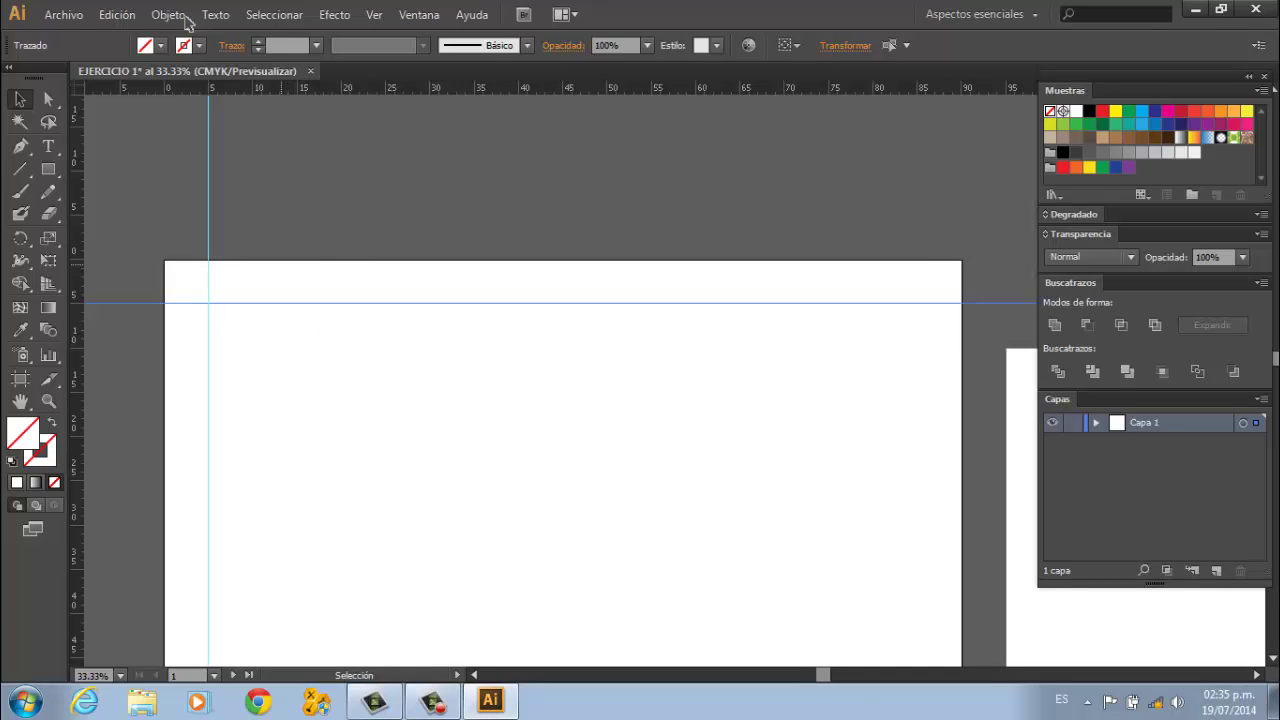
- Check the guide position values and scroll around to review the guides
{"action": "key", "text": "shift+F8"}
{"action": "type", "text": "5"}
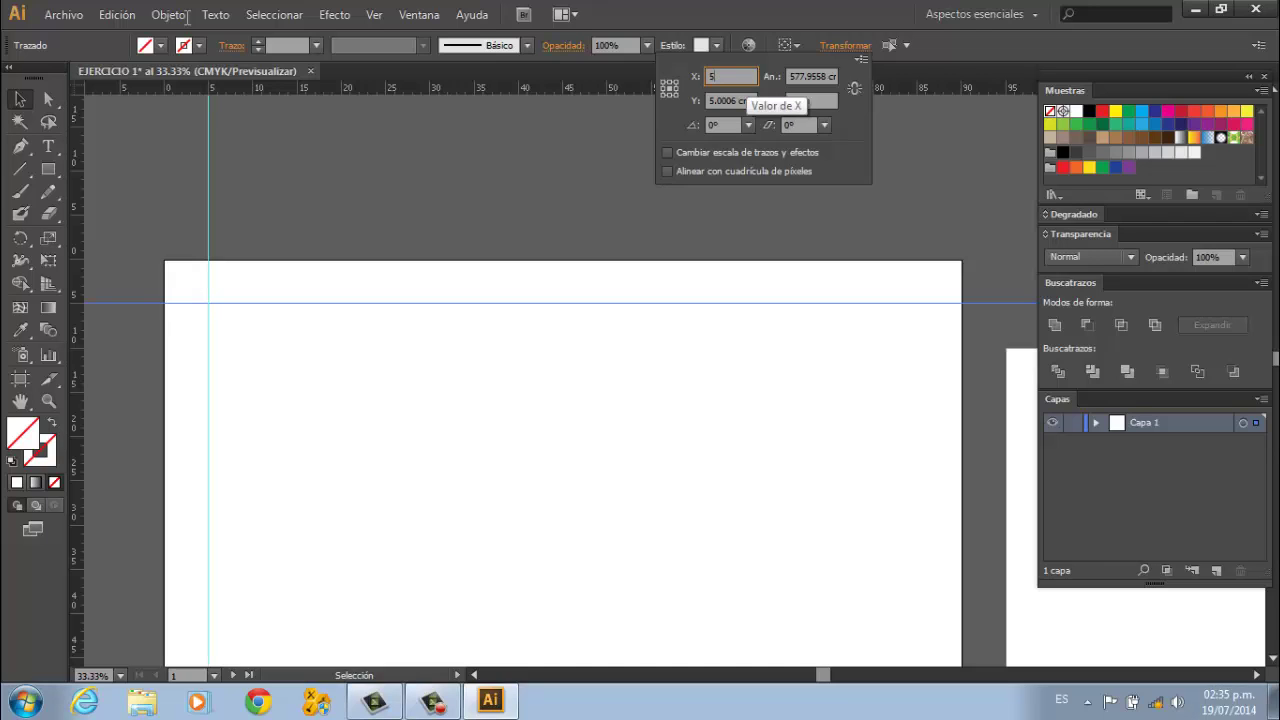
{"action": "key", "text": "Escape"}
{"action": "scroll", "coordinate": [186, 22], "scroll_direction": "down", "scroll_amount": 1}
{"action": "scroll", "coordinate": [186, 22], "scroll_direction": "down", "scroll_amount": 1}
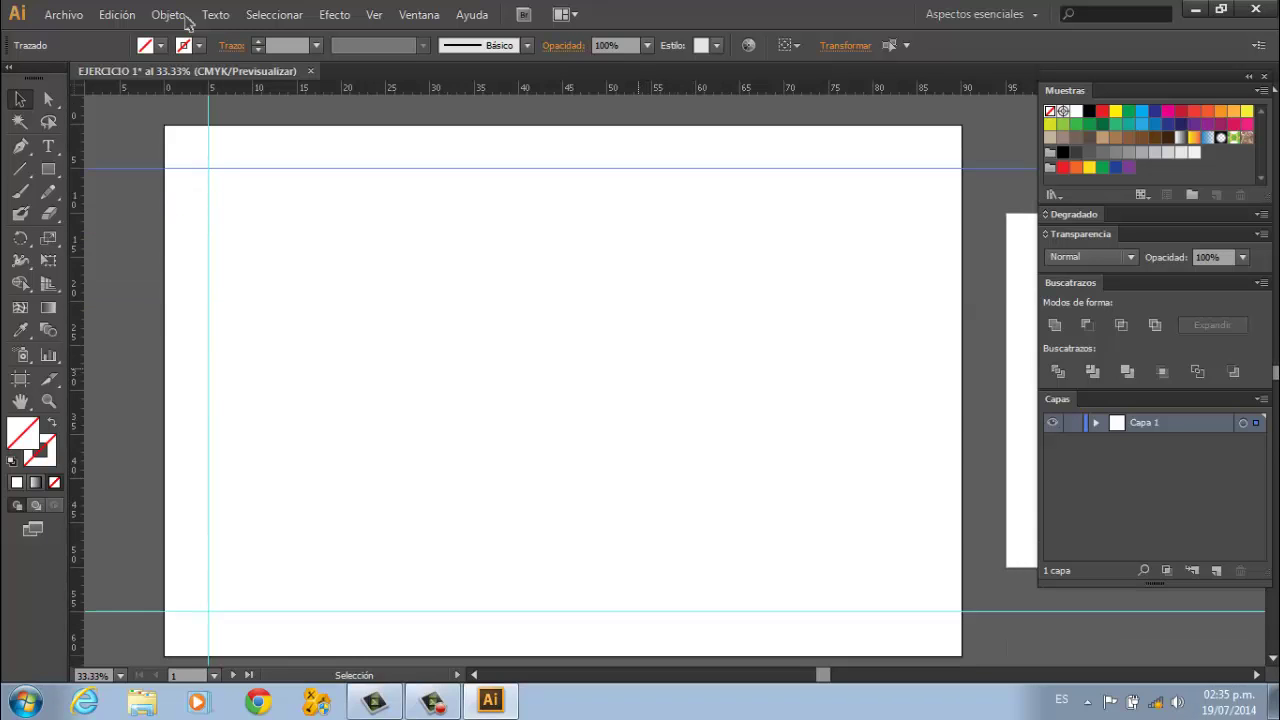
{"action": "scroll", "coordinate": [186, 22], "scroll_direction": "down", "scroll_amount": 3}
{"action": "scroll", "coordinate": [186, 22], "scroll_direction": "up", "scroll_amount": 1}
{"action": "scroll", "coordinate": [186, 22], "scroll_direction": "up", "scroll_amount": 2}
{"action": "scroll", "coordinate": [186, 22], "scroll_direction": "up", "scroll_amount": 1}
{"action": "scroll", "coordinate": [186, 22], "scroll_direction": "down", "scroll_amount": 2}
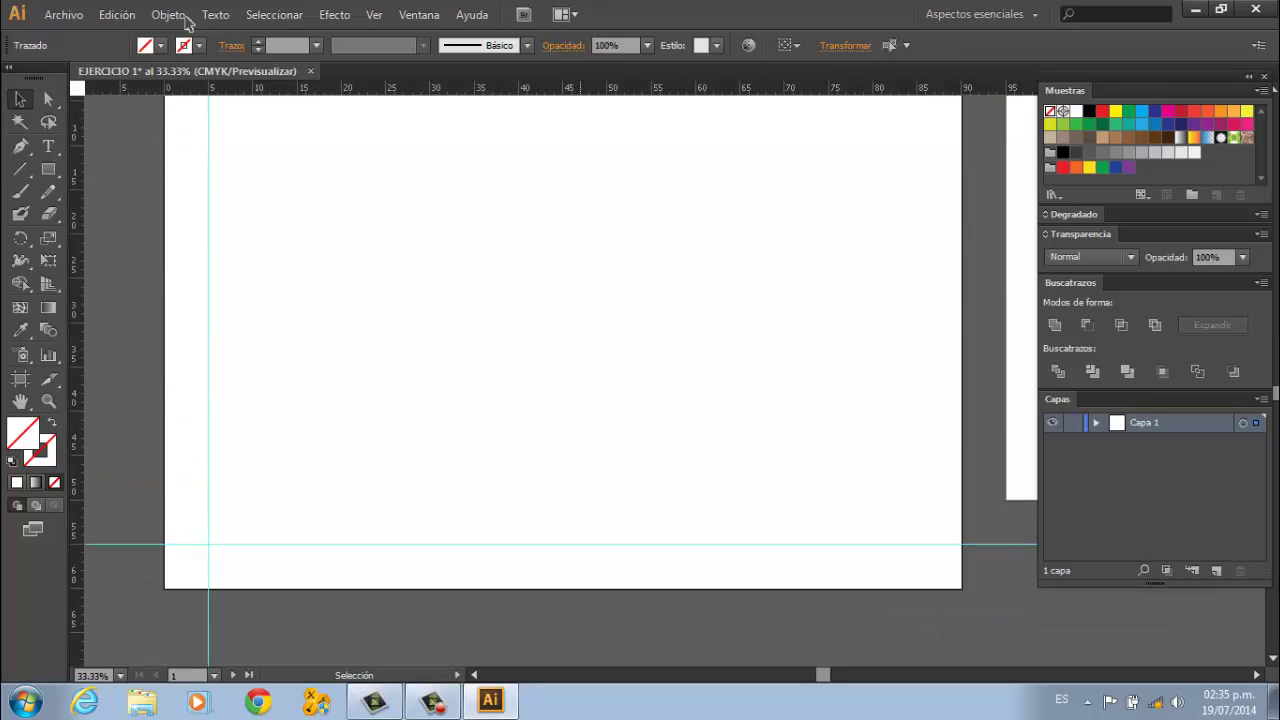
{"action": "scroll", "coordinate": [186, 22], "scroll_direction": "up", "scroll_amount": 1}
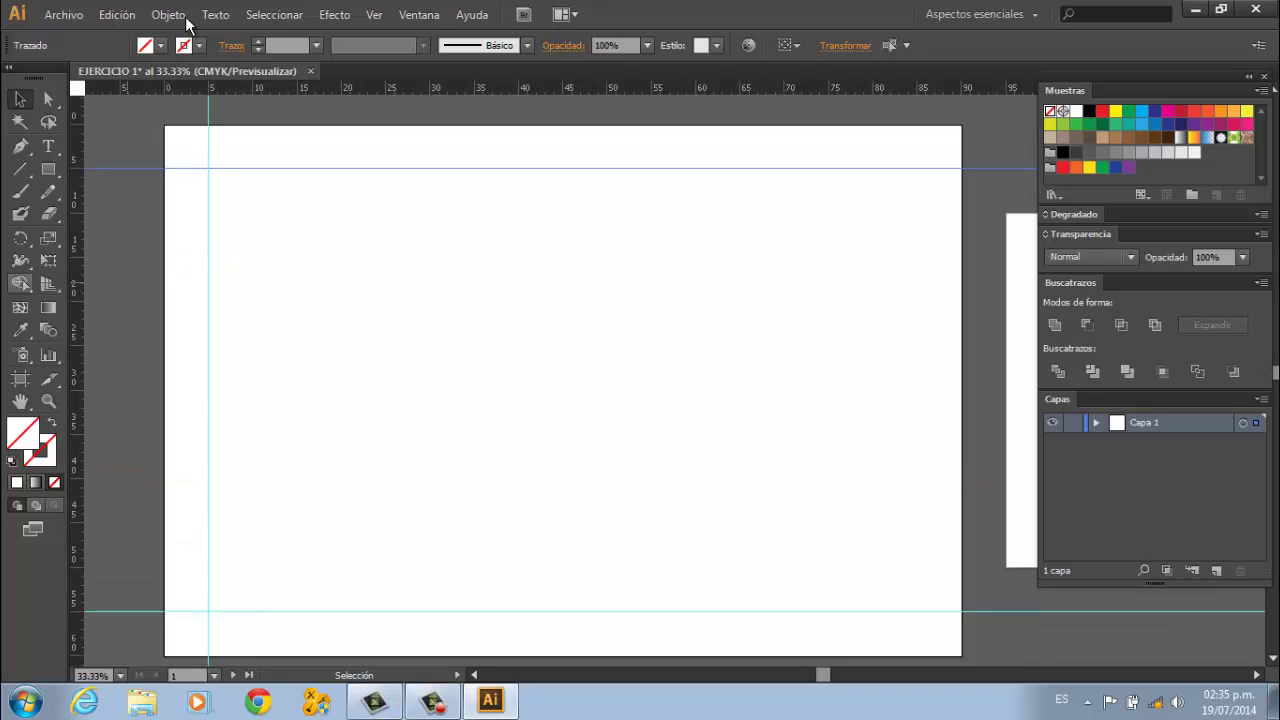
- Add a new vertical guide from the left ruler positioned at X = 10 cm
{"action": "left_click_drag", "start_coordinate": [76, 350], "coordinate": [256, 350]}
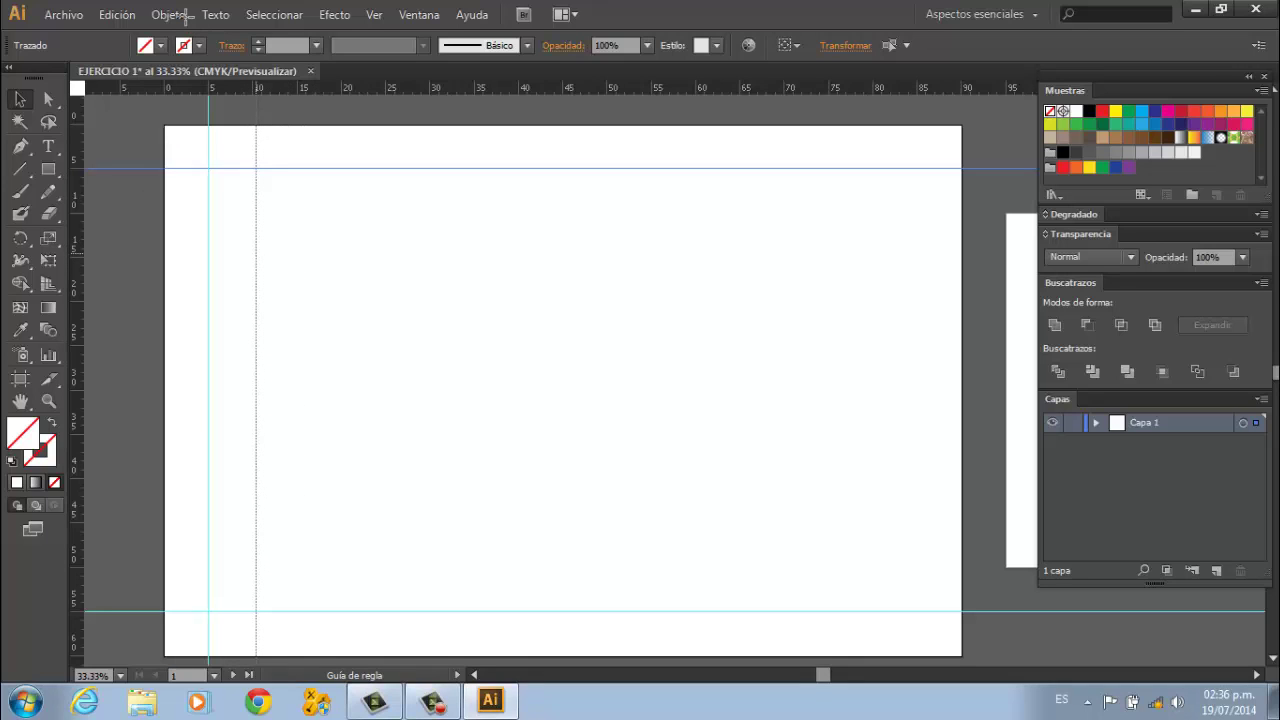
{"action": "mouse_move", "coordinate": [256, 350]}
{"action": "left_mouse_down"}
{"action": "mouse_move", "coordinate": [728, 350]}
{"action": "mouse_move", "coordinate": [260, 350]}
{"action": "mouse_move", "coordinate": [254, 380]}
{"action": "left_mouse_up"}
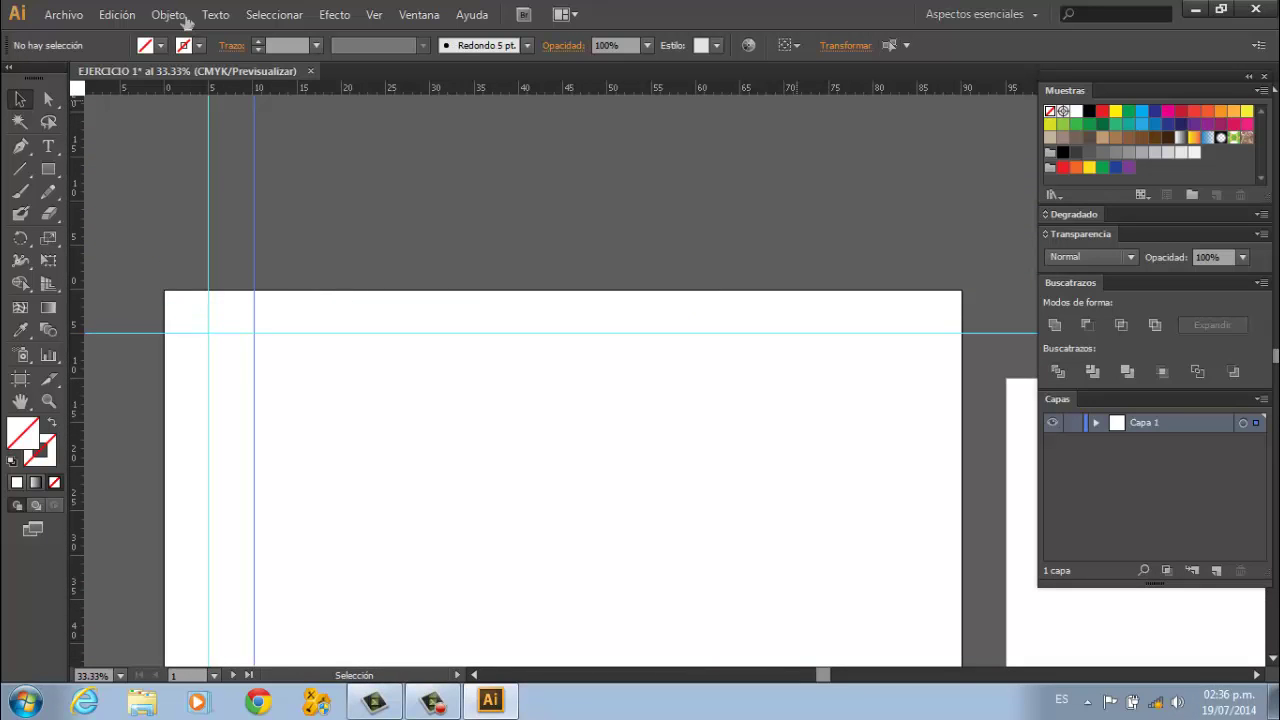
{"action": "key", "text": "shift+F8"}
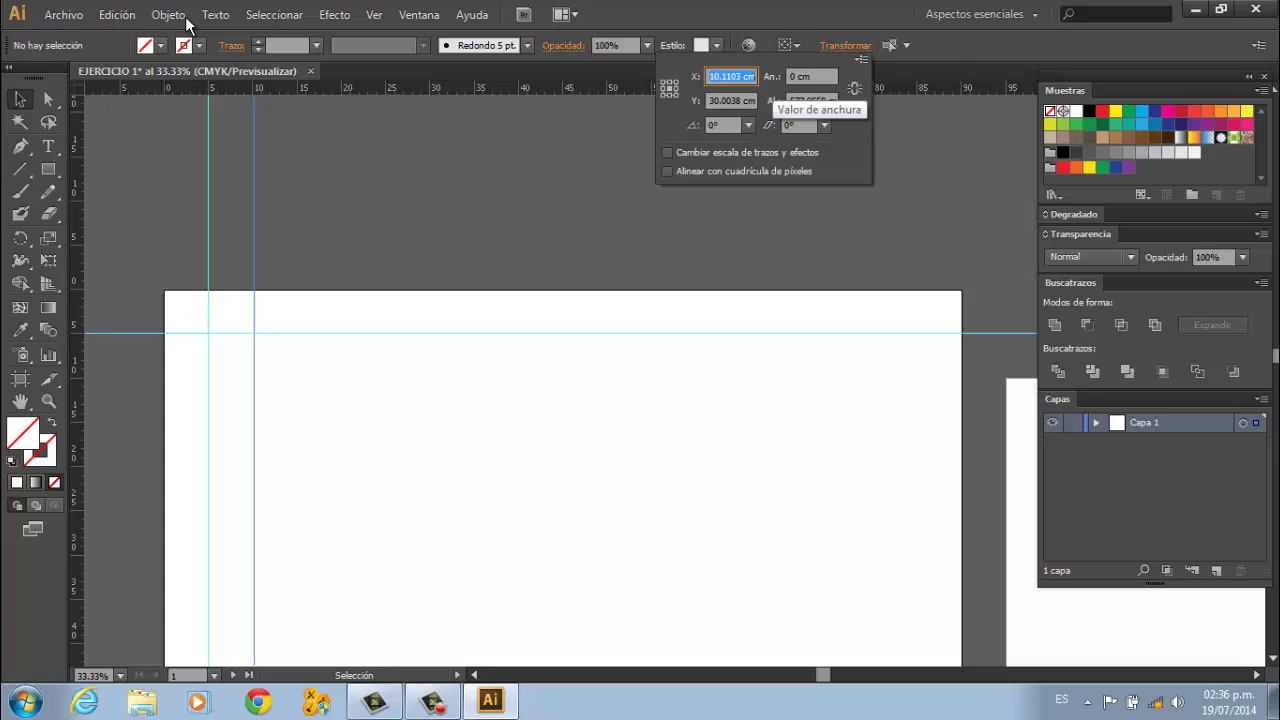
{"action": "type", "text": "10"}
{"action": "key", "text": "Return"}
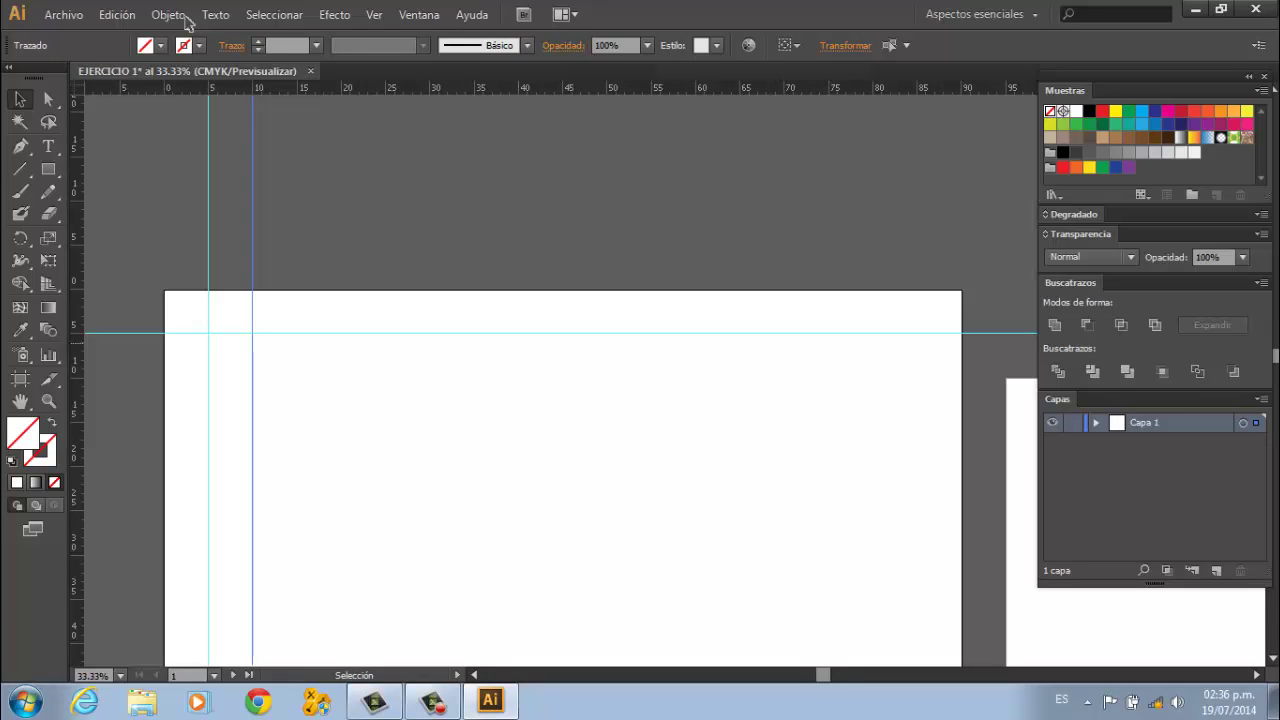
{"action": "key", "text": "ctrl+shift+a"}
{"action": "scroll", "coordinate": [185, 22], "scroll_direction": "down", "scroll_amount": 3}
{"action": "scroll", "coordinate": [185, 22], "scroll_direction": "up", "scroll_amount": 1}
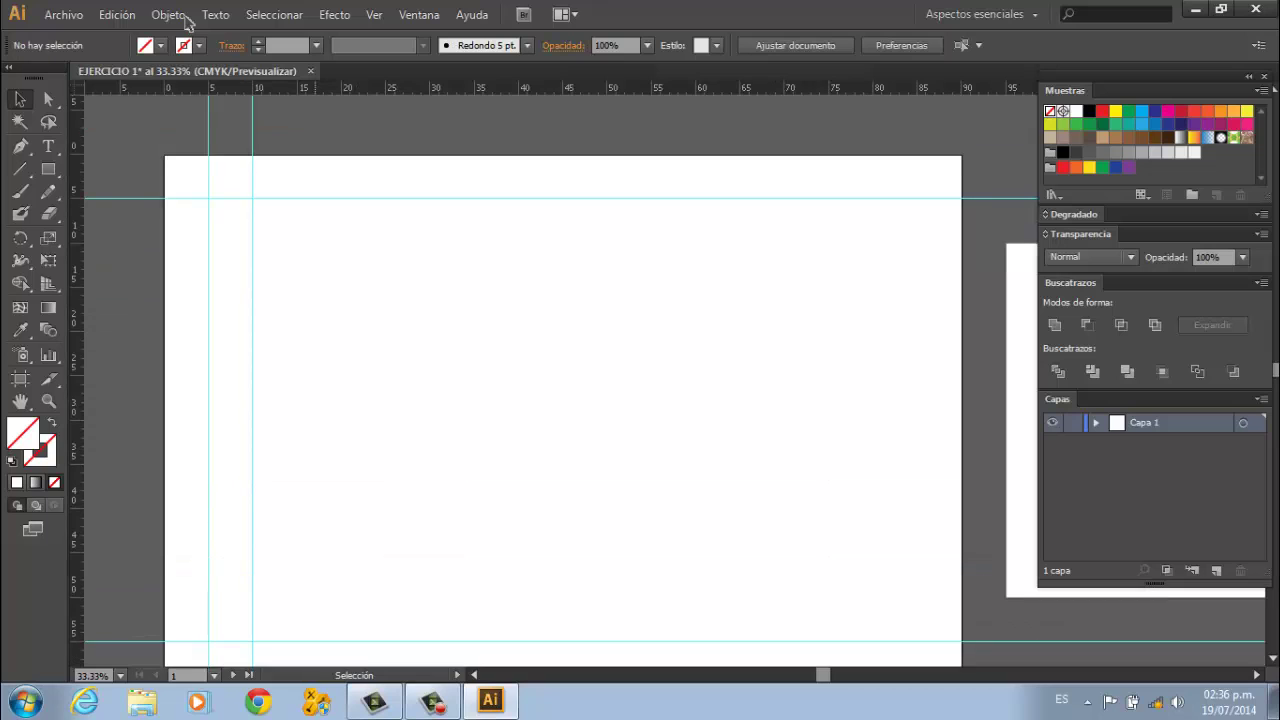
{"action": "scroll", "coordinate": [185, 22], "scroll_direction": "down", "scroll_amount": 1}
{"action": "scroll", "coordinate": [185, 22], "scroll_direction": "up", "scroll_amount": 1}
{"action": "scroll", "coordinate": [185, 22], "scroll_direction": "down", "scroll_amount": 1}
{"action": "scroll", "coordinate": [185, 22], "scroll_direction": "up", "scroll_amount": 2}
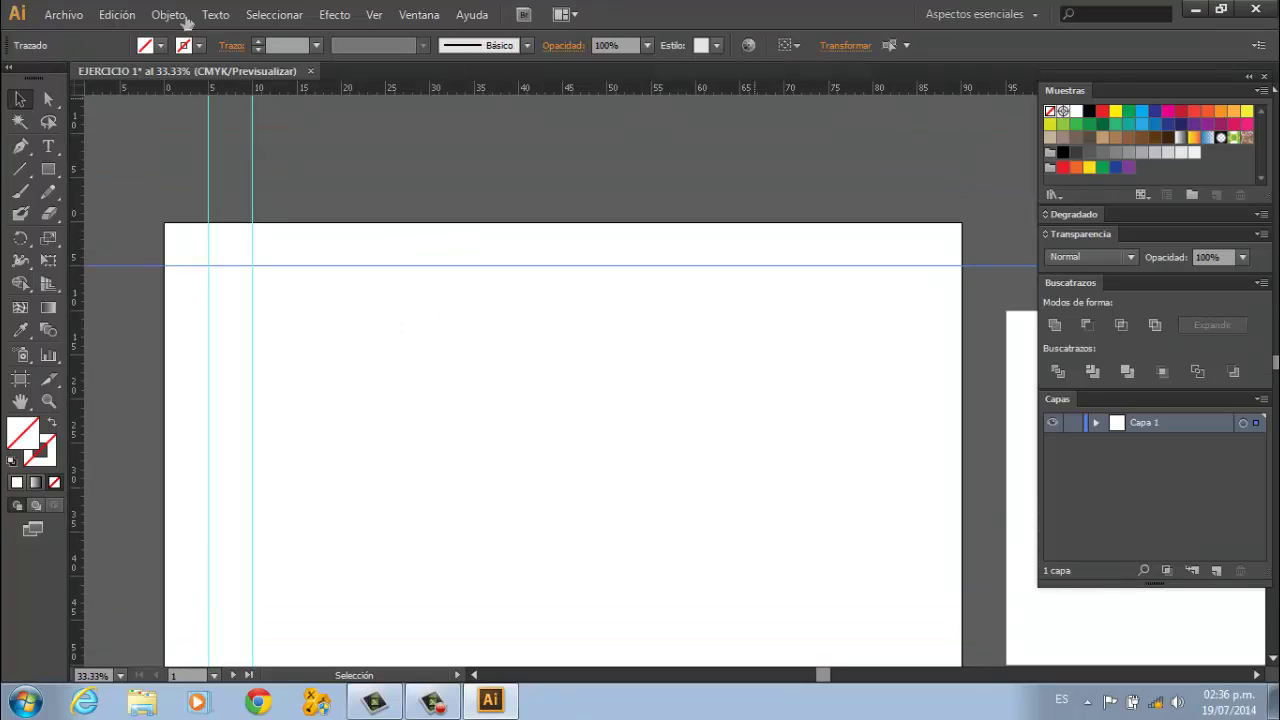
- Set the selected guide's X position to -5 cm
{"action": "key", "text": "shift+F8"}
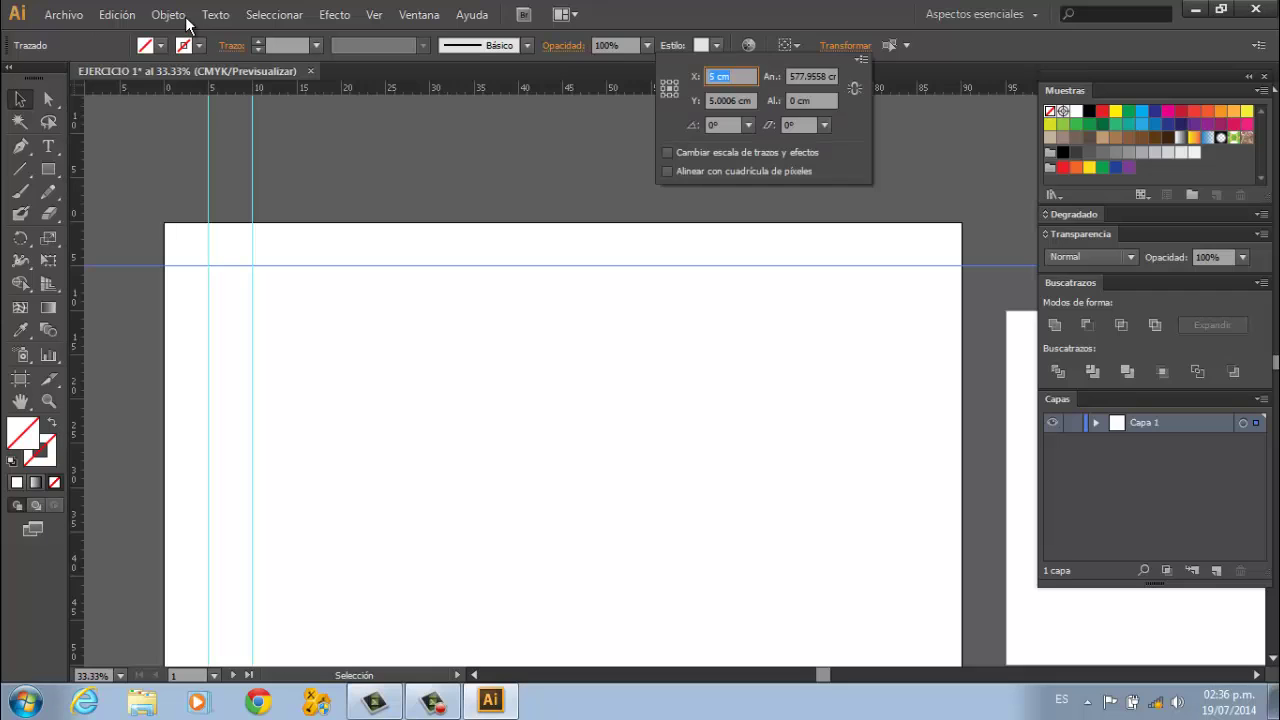
{"action": "type", "text": "-"}
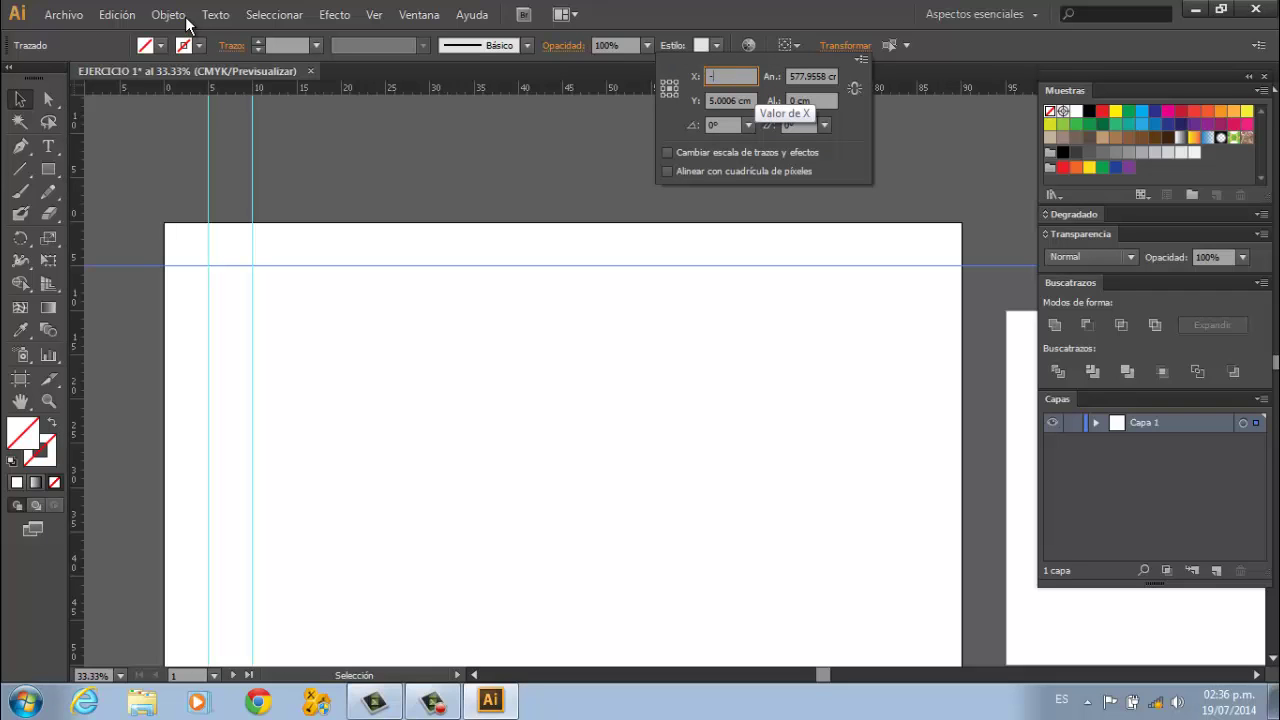
{"action": "type", "text": "5"}
{"action": "key", "text": "Return"}
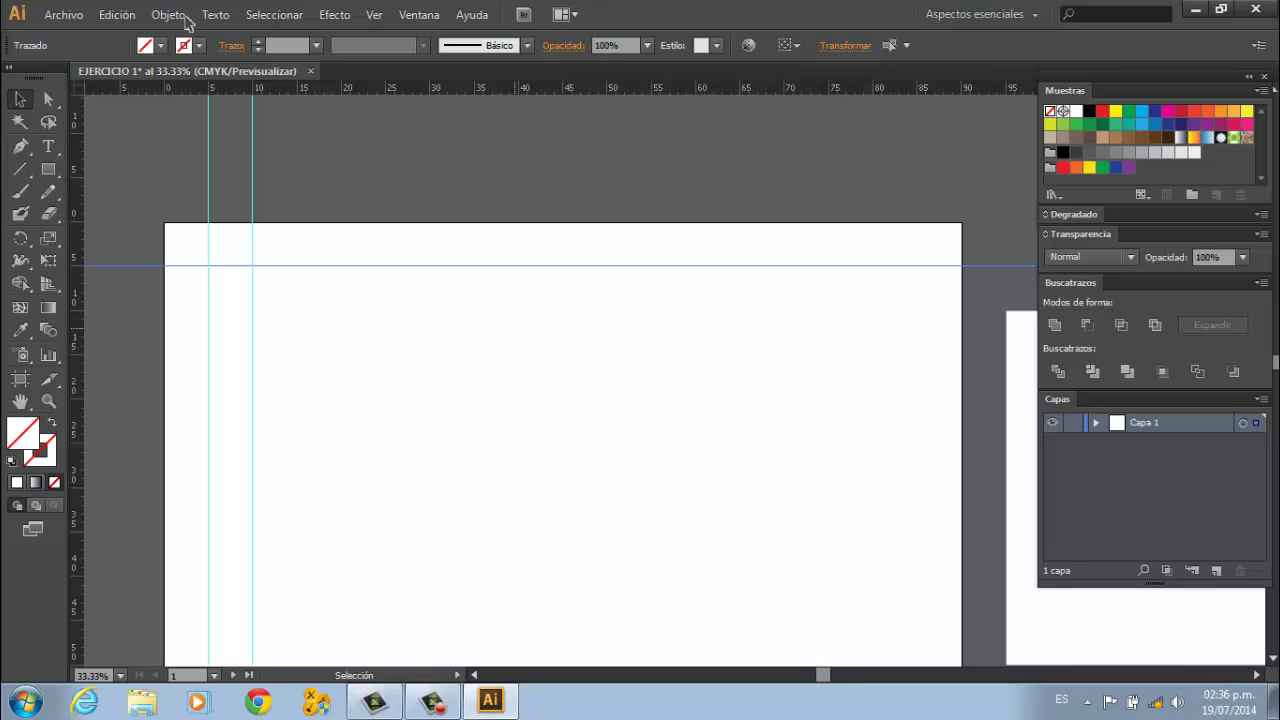
- Marquee-select and delete the horizontal guide near the artboard's bottom edge
{"action": "scroll", "coordinate": [187, 22], "scroll_direction": "down", "scroll_amount": 3}
{"action": "scroll", "coordinate": [187, 22], "scroll_direction": "down", "scroll_amount": 4}
{"action": "scroll", "coordinate": [187, 22], "scroll_direction": "down", "scroll_amount": 3}
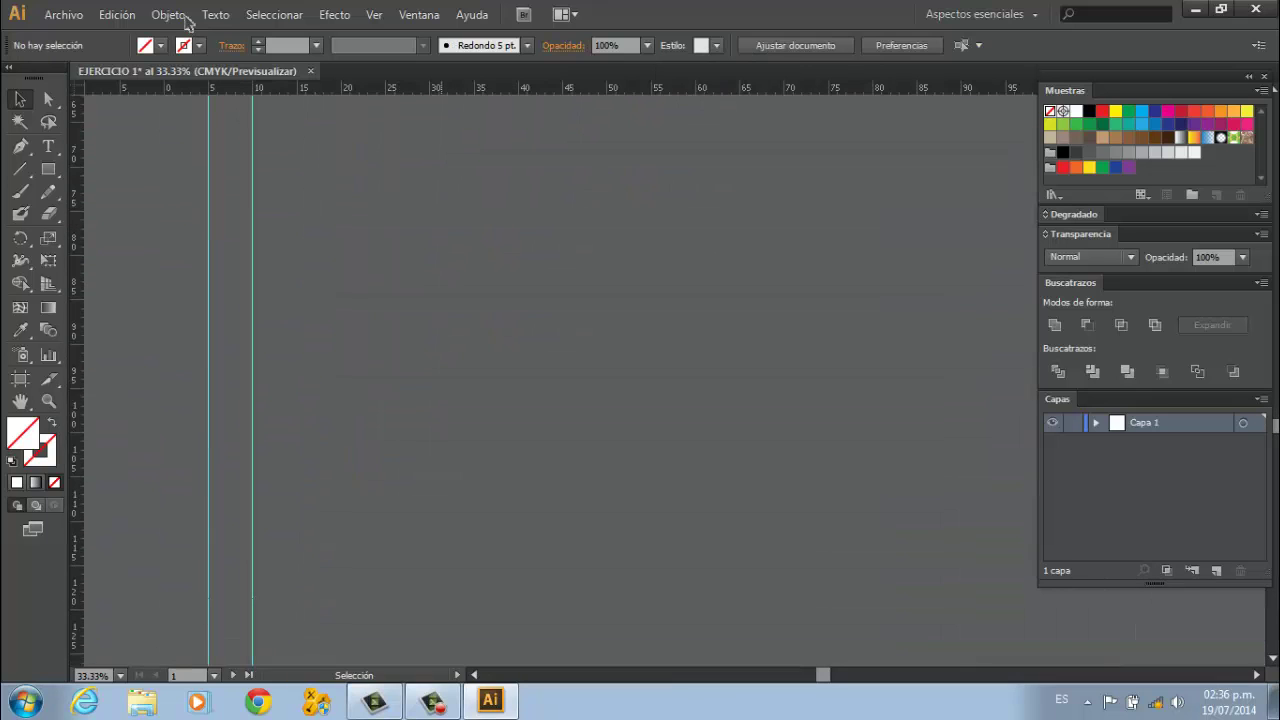
{"action": "scroll", "coordinate": [187, 22], "scroll_direction": "down", "scroll_amount": 3}
{"action": "scroll", "coordinate": [187, 22], "scroll_direction": "down", "scroll_amount": 3}
{"action": "scroll", "coordinate": [187, 22], "scroll_direction": "down", "scroll_amount": 3}
{"action": "scroll", "coordinate": [187, 22], "scroll_direction": "down", "scroll_amount": 3}
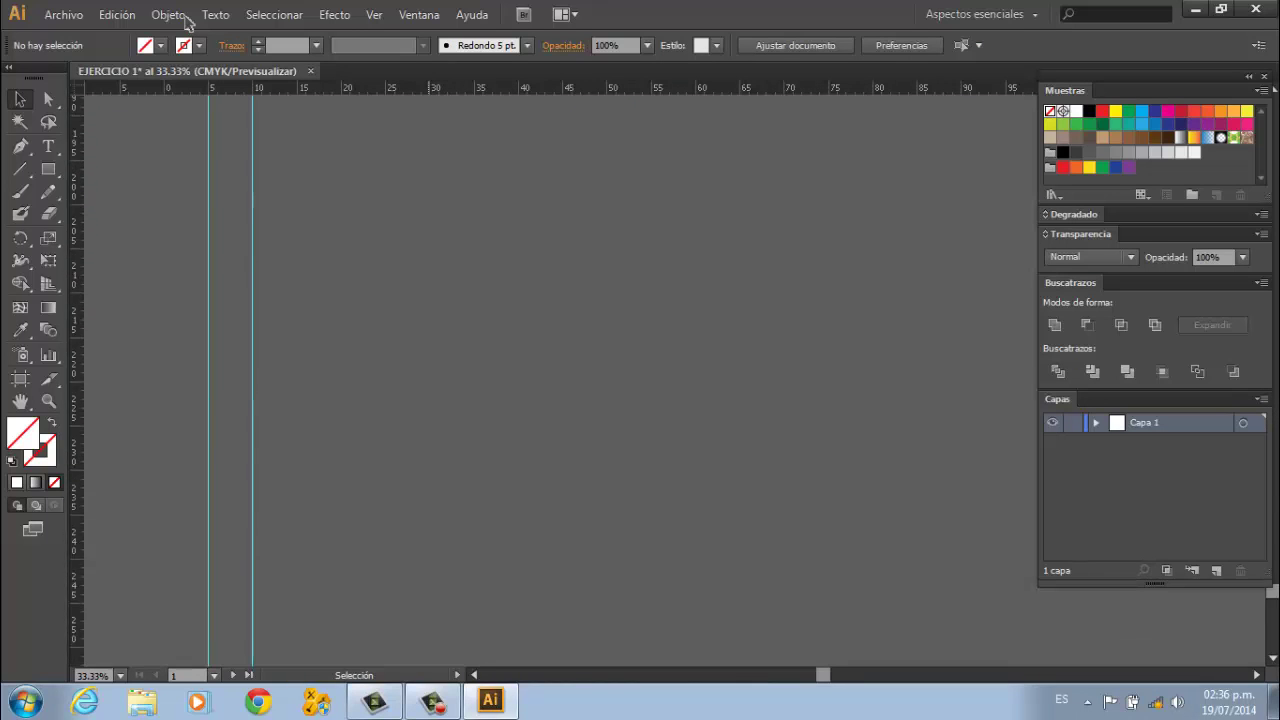
{"action": "scroll", "coordinate": [187, 22], "scroll_direction": "down", "scroll_amount": 3}
{"action": "scroll", "coordinate": [187, 22], "scroll_direction": "down", "scroll_amount": 3}
{"action": "scroll", "coordinate": [187, 22], "scroll_direction": "down", "scroll_amount": 3}
{"action": "scroll", "coordinate": [187, 22], "scroll_direction": "down", "scroll_amount": 3}
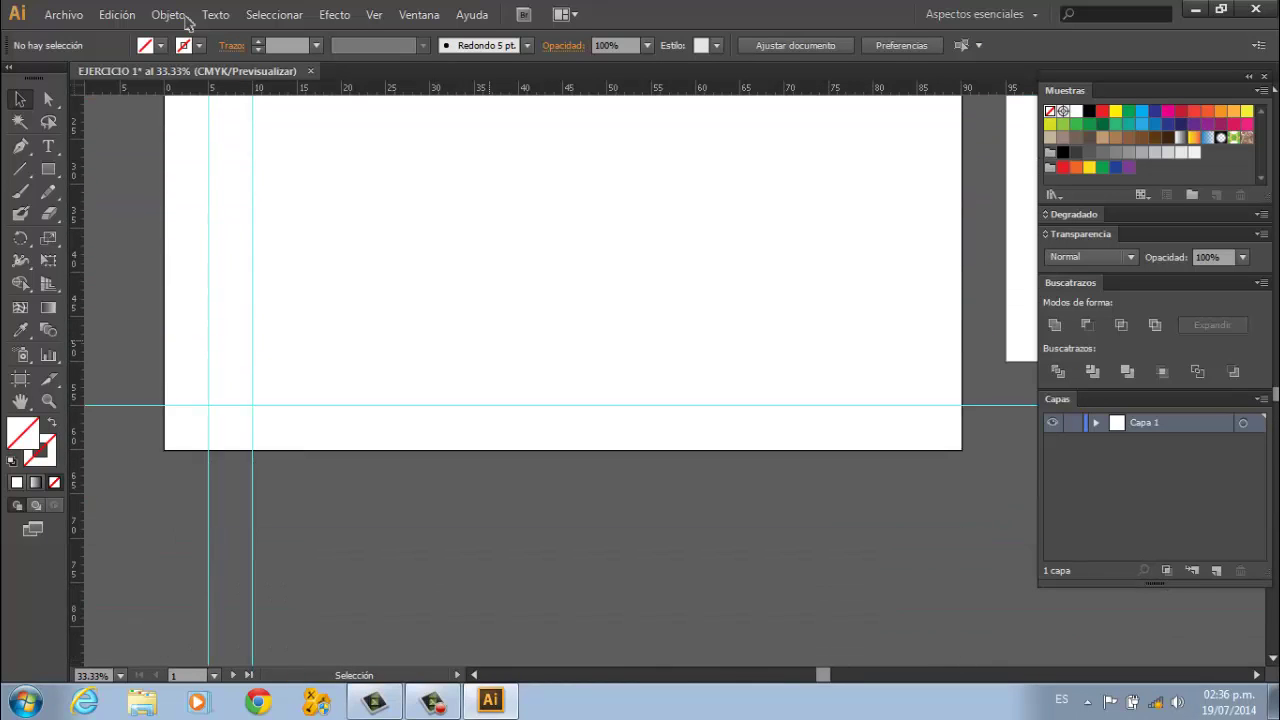
{"action": "left_click_drag", "start_coordinate": [489, 340], "coordinate": [386, 449]}
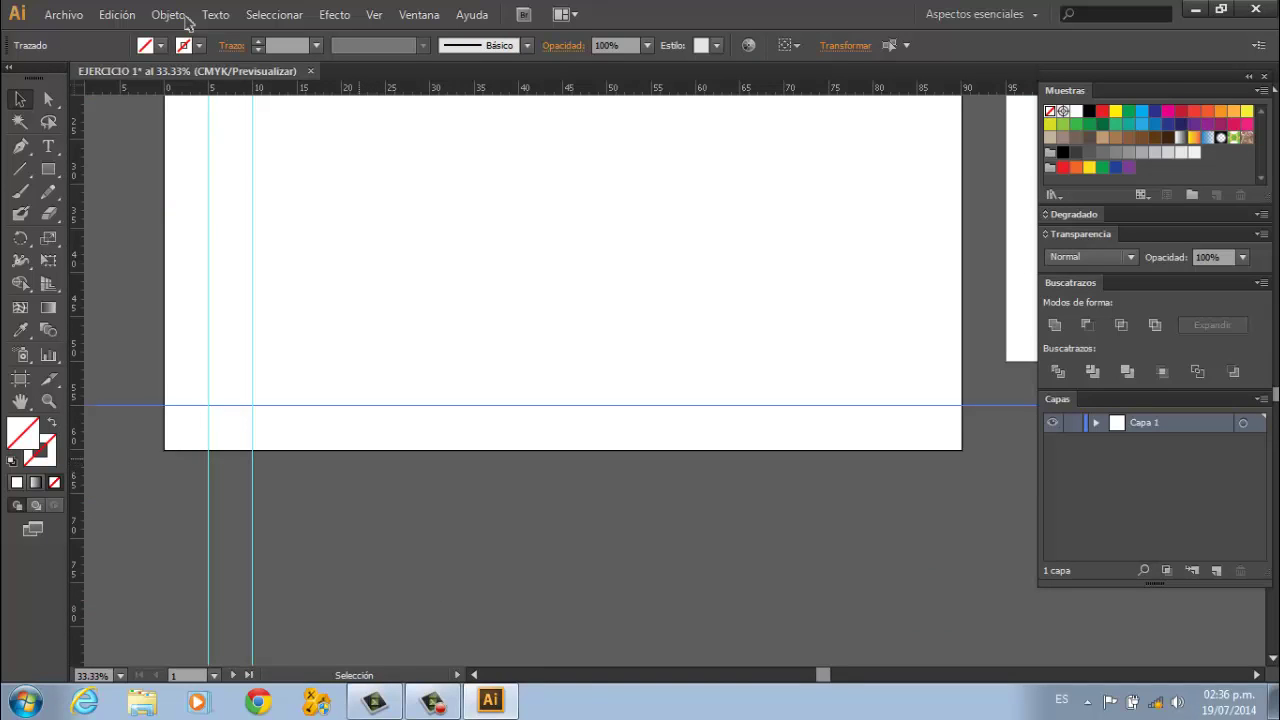
{"action": "key", "text": "Delete"}
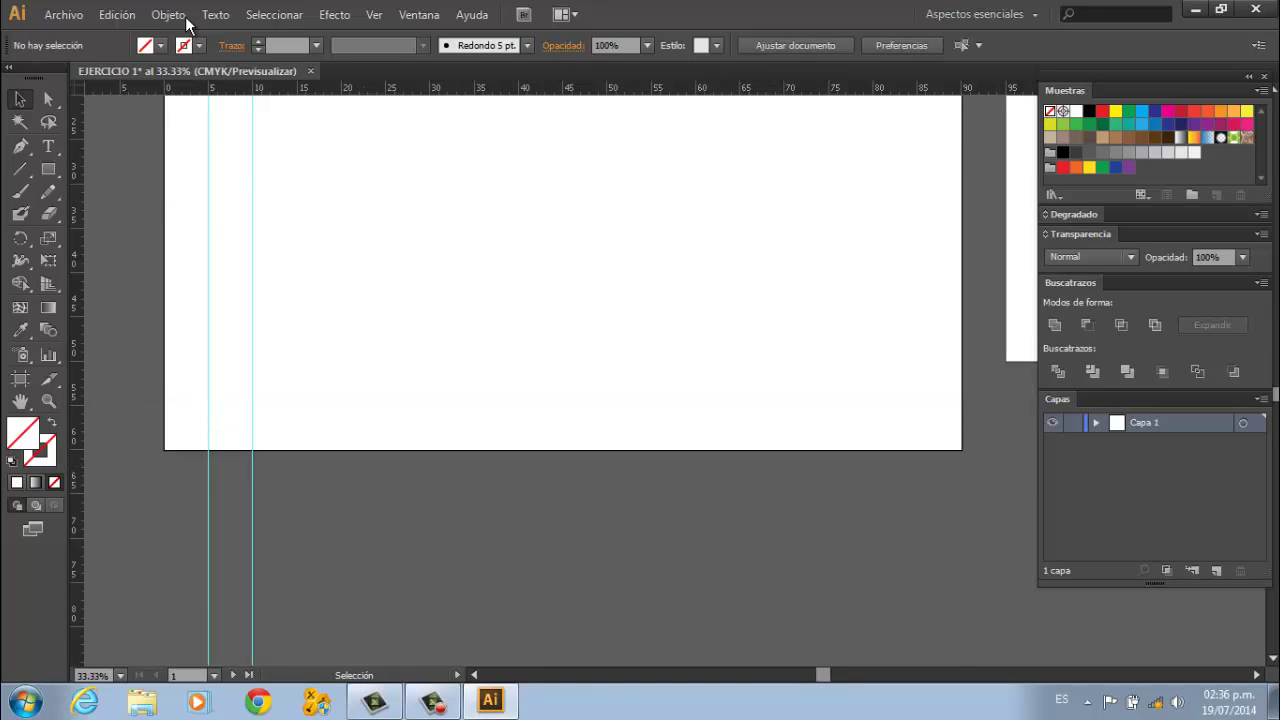
{"action": "scroll", "coordinate": [187, 22], "scroll_direction": "up", "scroll_amount": 5}
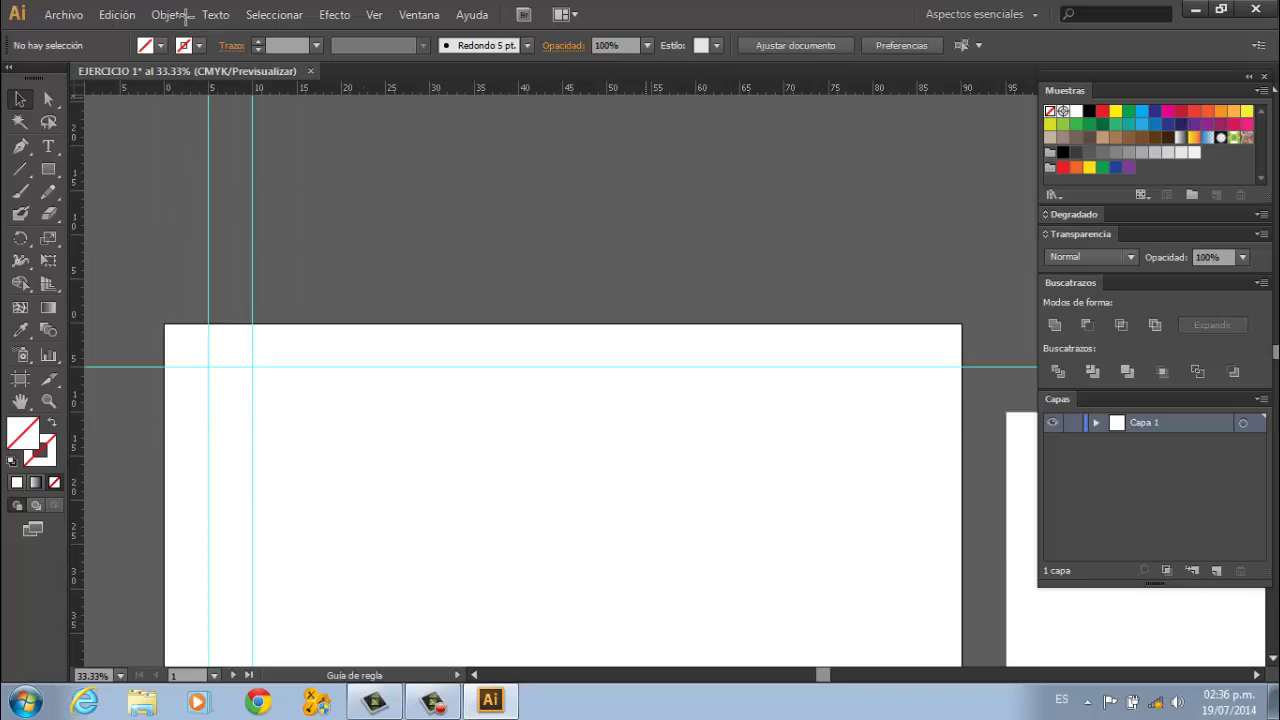
- Pull a new horizontal guide onto the artboard and open its position settings
{"action": "left_click_drag", "start_coordinate": [560, 487], "coordinate": [560, 568]}
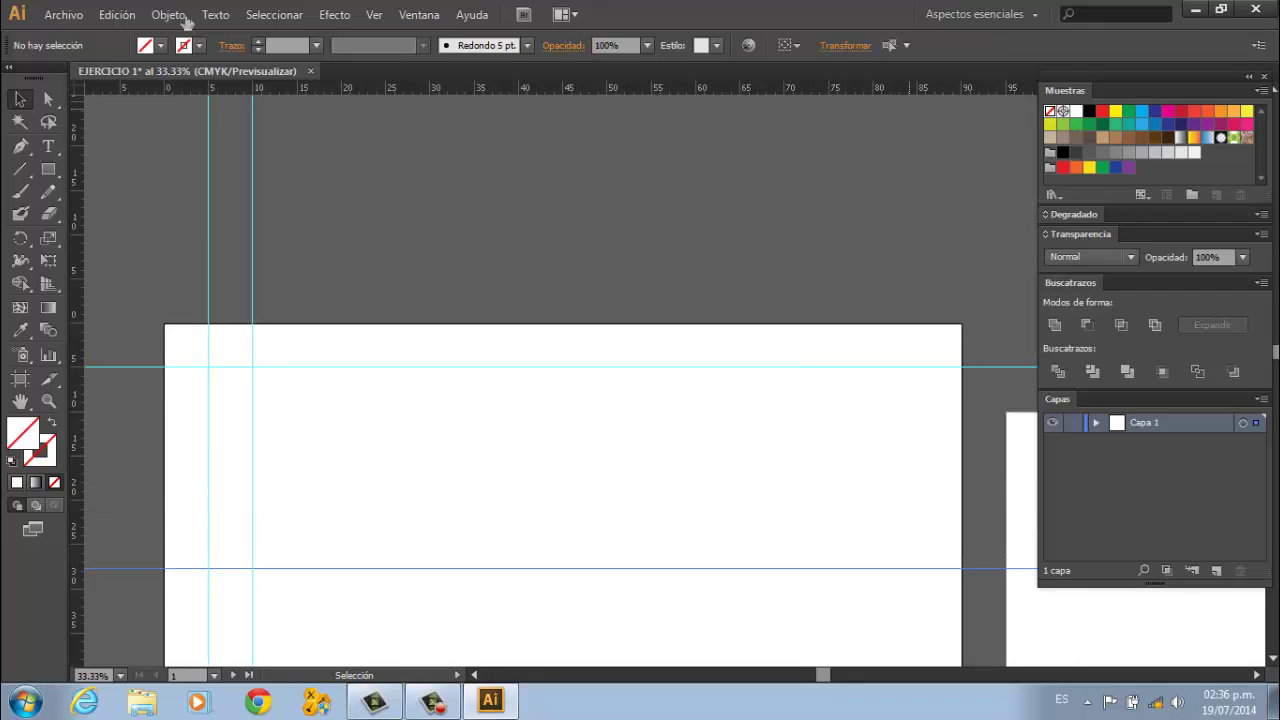
{"action": "key", "text": "shift+F8"}
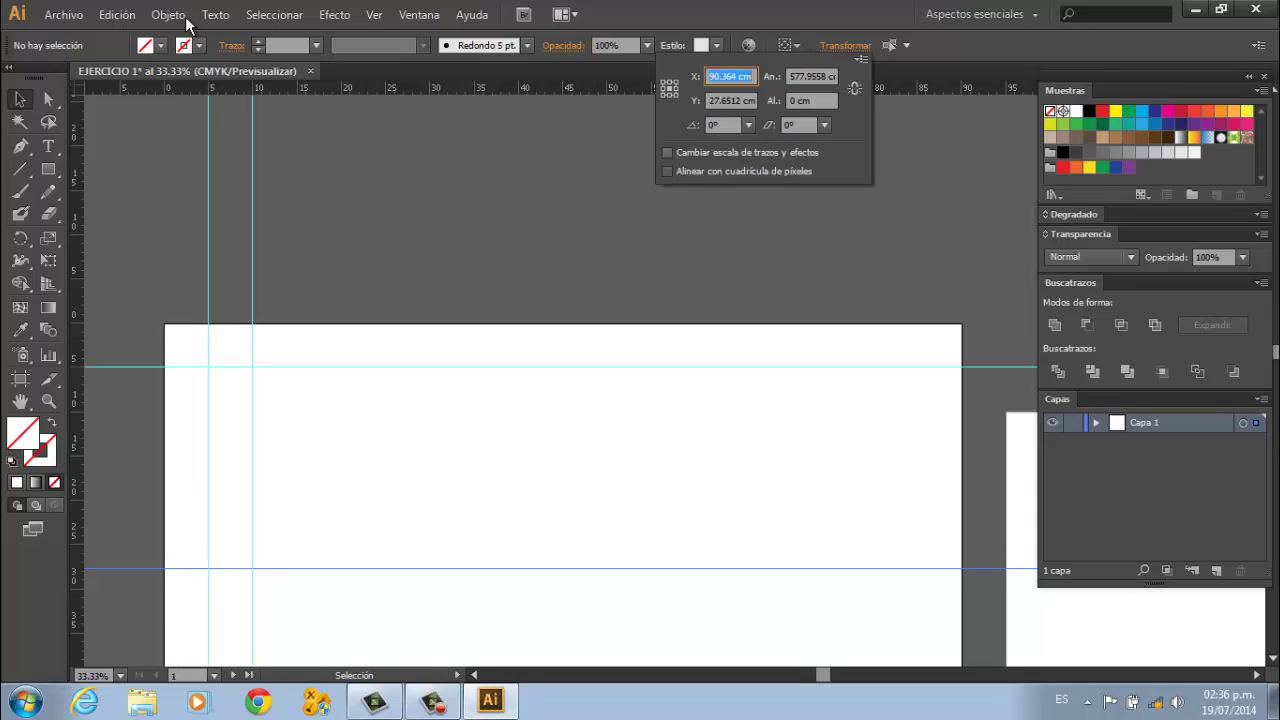
{"action": "type", "text": "-"}
{"action": "key", "text": "Escape"}
{"action": "key", "text": "Escape"}
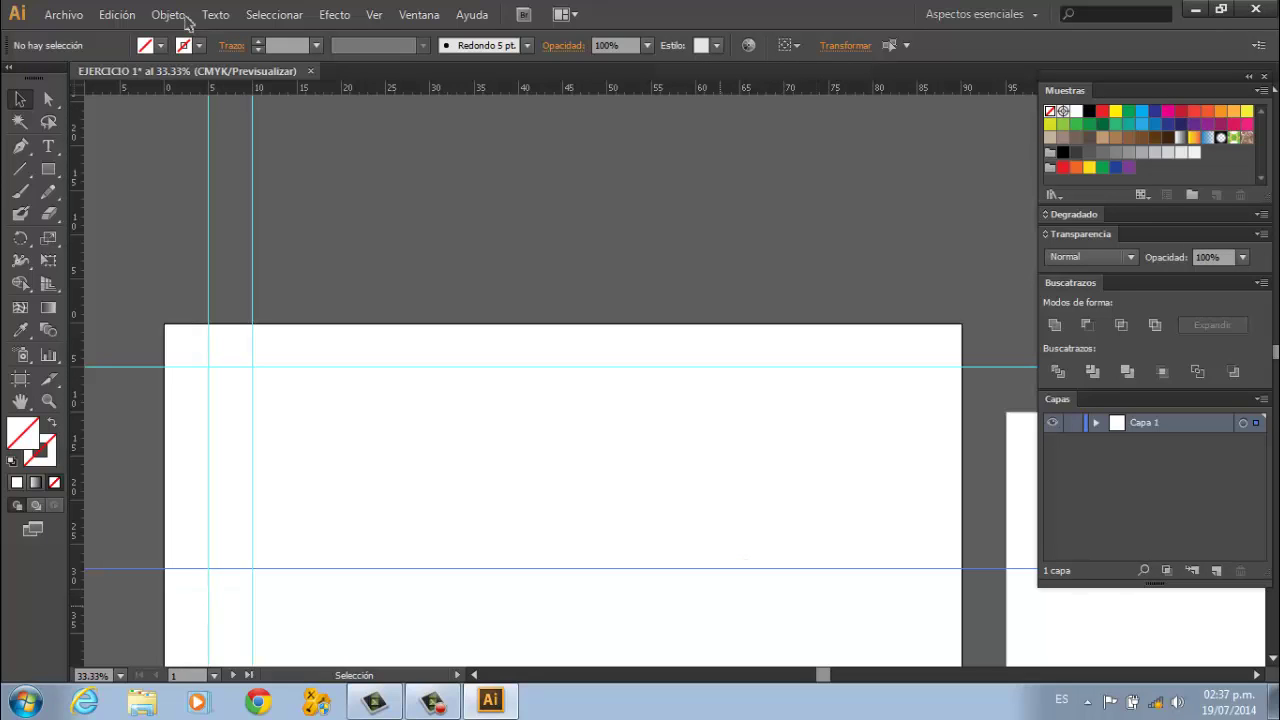
- Give the new horizontal guide a negative Y, moving it above the artboard
{"action": "key", "text": "ctrl+a"}
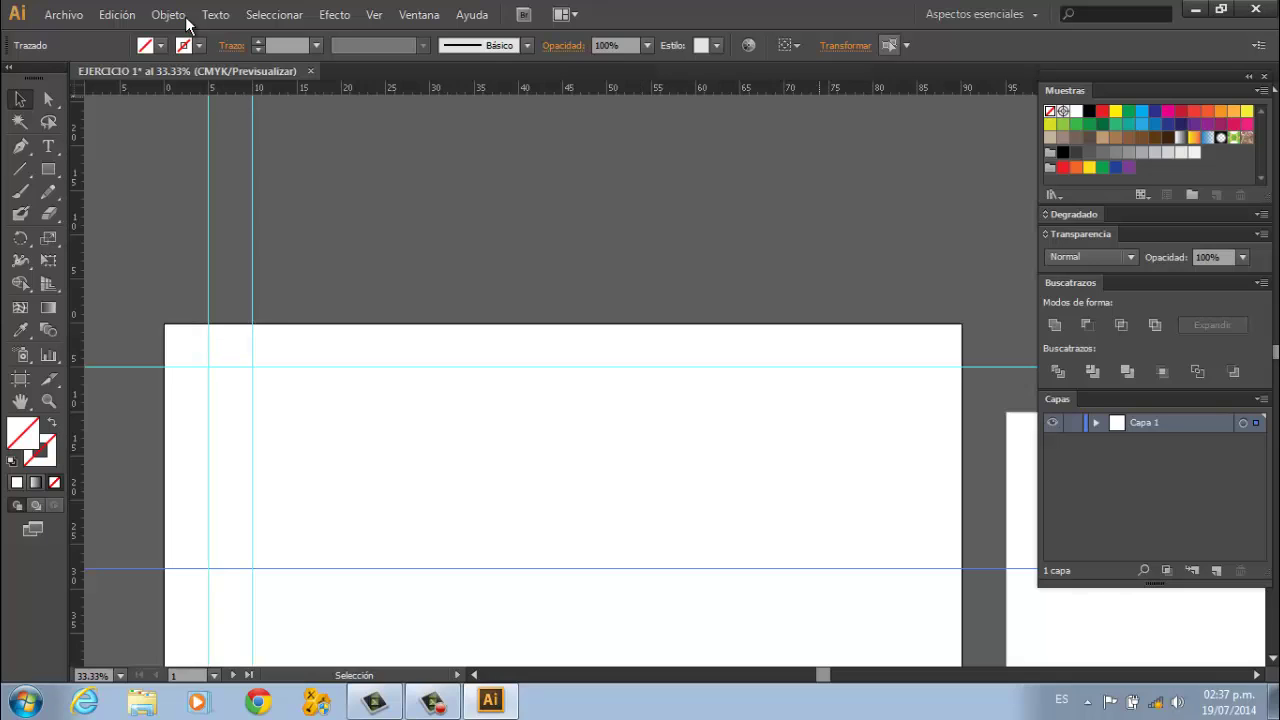
{"action": "key", "text": "shift+F8"}
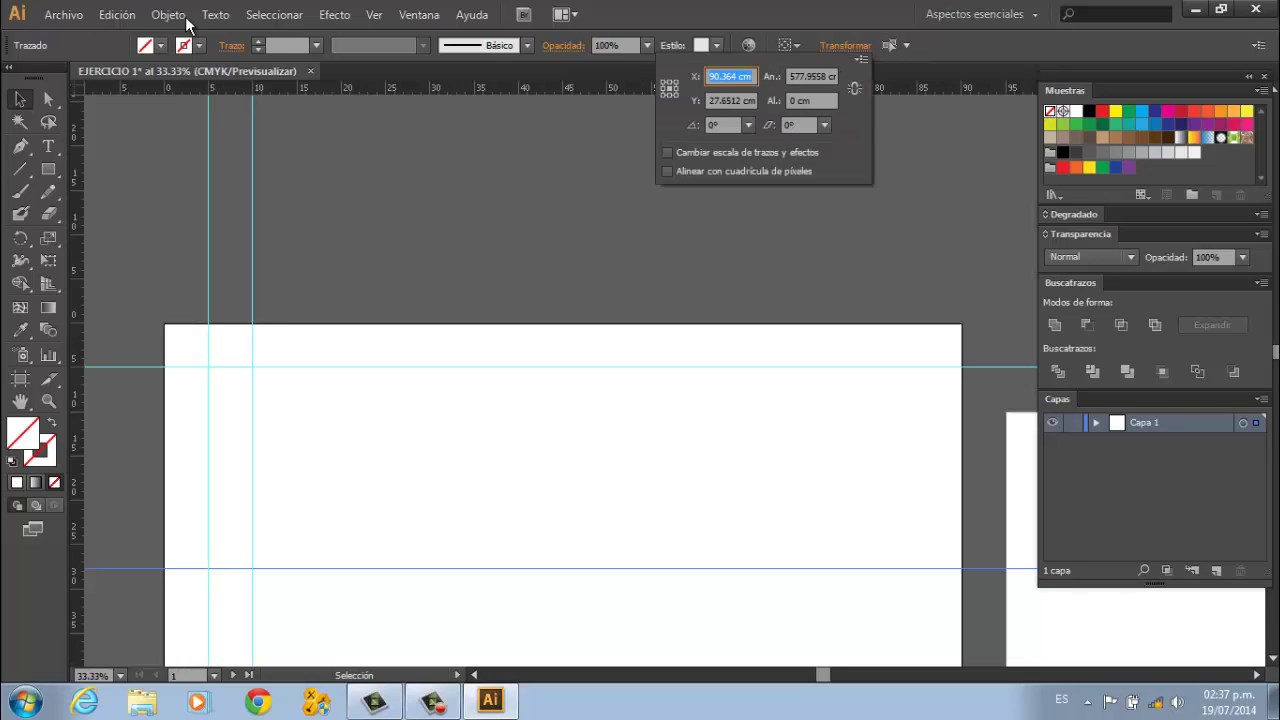
{"action": "key", "text": "Tab"}
{"action": "key", "text": "Tab"}
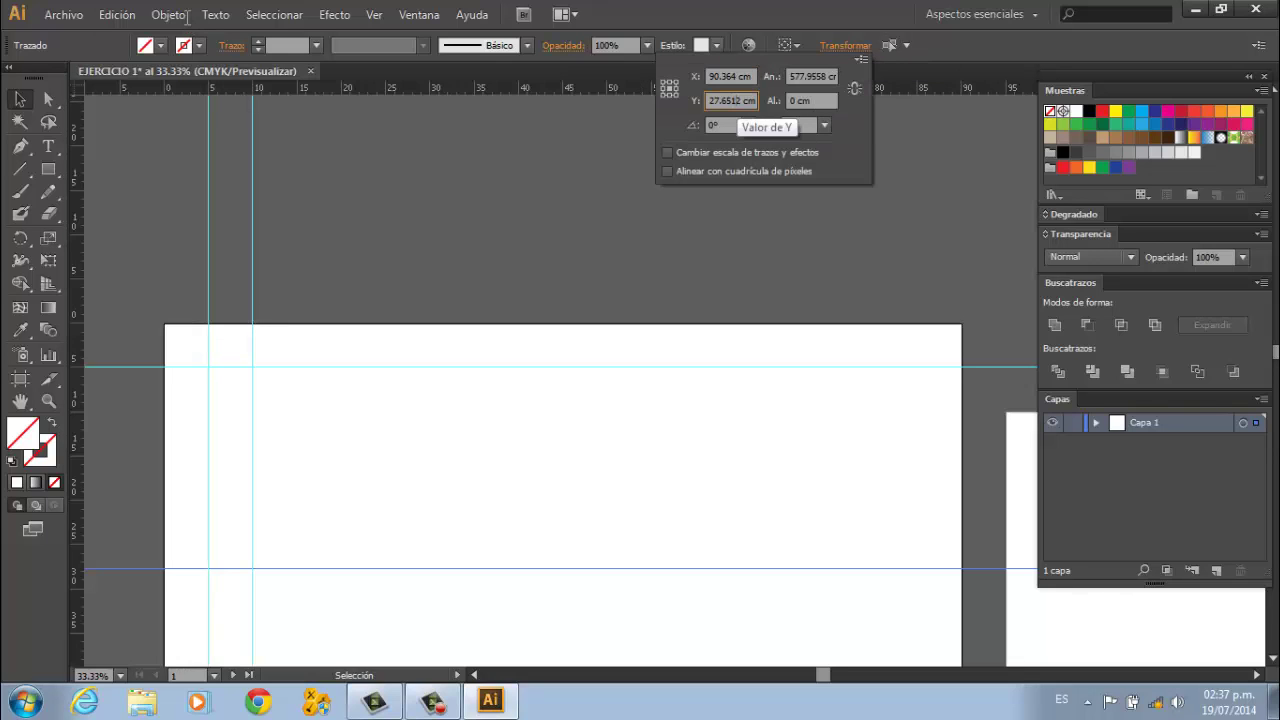
{"action": "key", "text": "ctrl+a"}
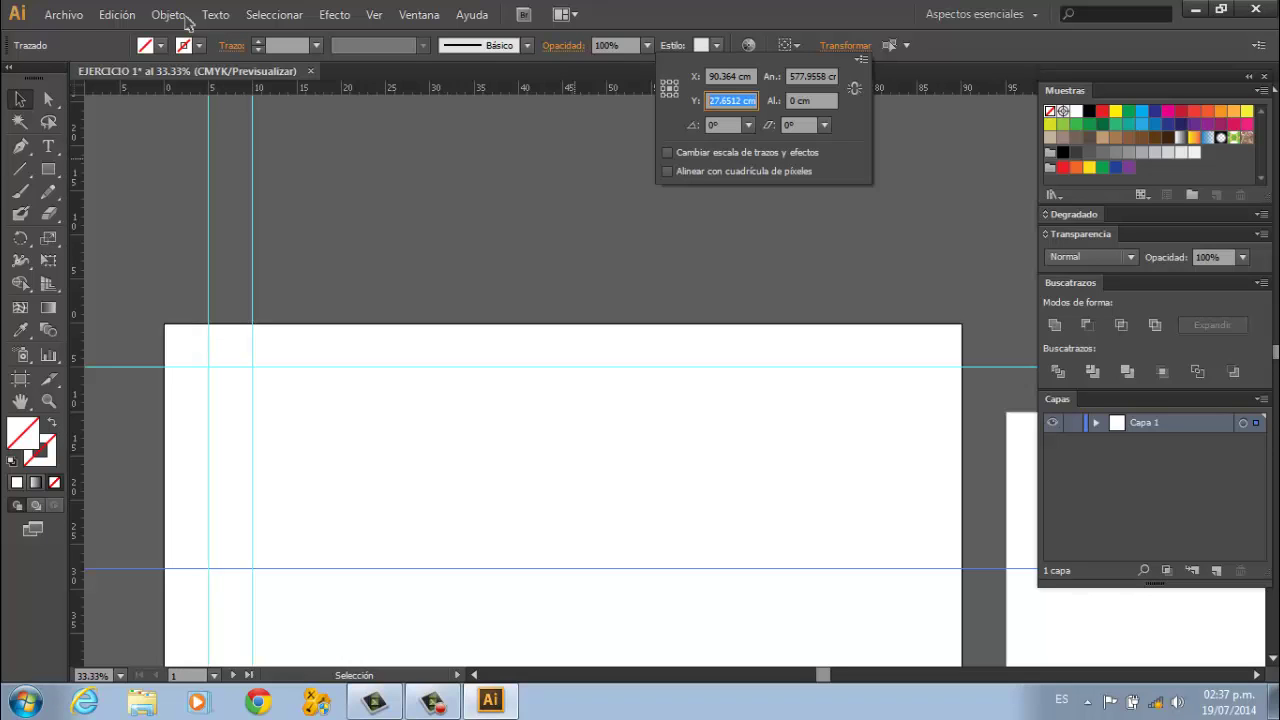
{"action": "type", "text": "-4"}
{"action": "key", "text": "Return"}
{"action": "scroll", "coordinate": [185, 22], "scroll_direction": "down", "scroll_amount": 2}
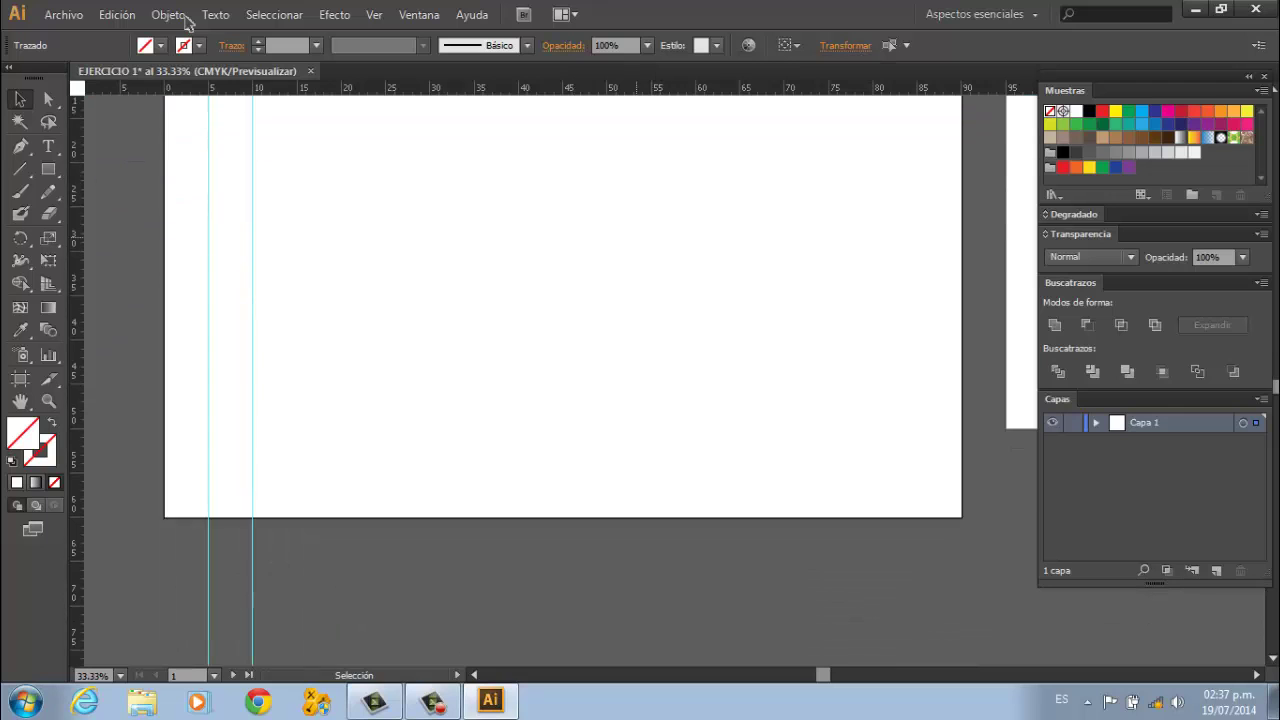
{"action": "scroll", "coordinate": [185, 22], "scroll_direction": "down", "scroll_amount": 10}
{"action": "scroll", "coordinate": [187, 22], "scroll_direction": "up", "scroll_amount": 10}
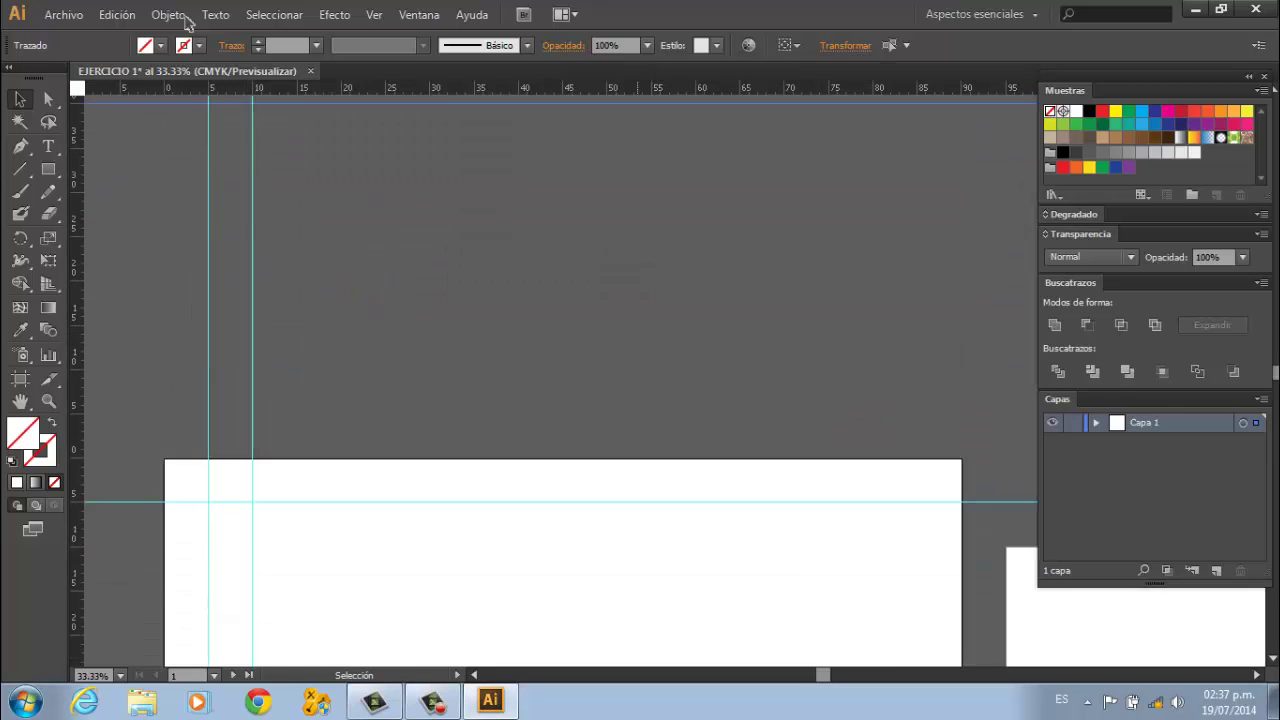
{"action": "scroll", "coordinate": [187, 22], "scroll_direction": "up", "scroll_amount": 5}
{"action": "scroll", "coordinate": [187, 22], "scroll_direction": "down", "scroll_amount": 3}
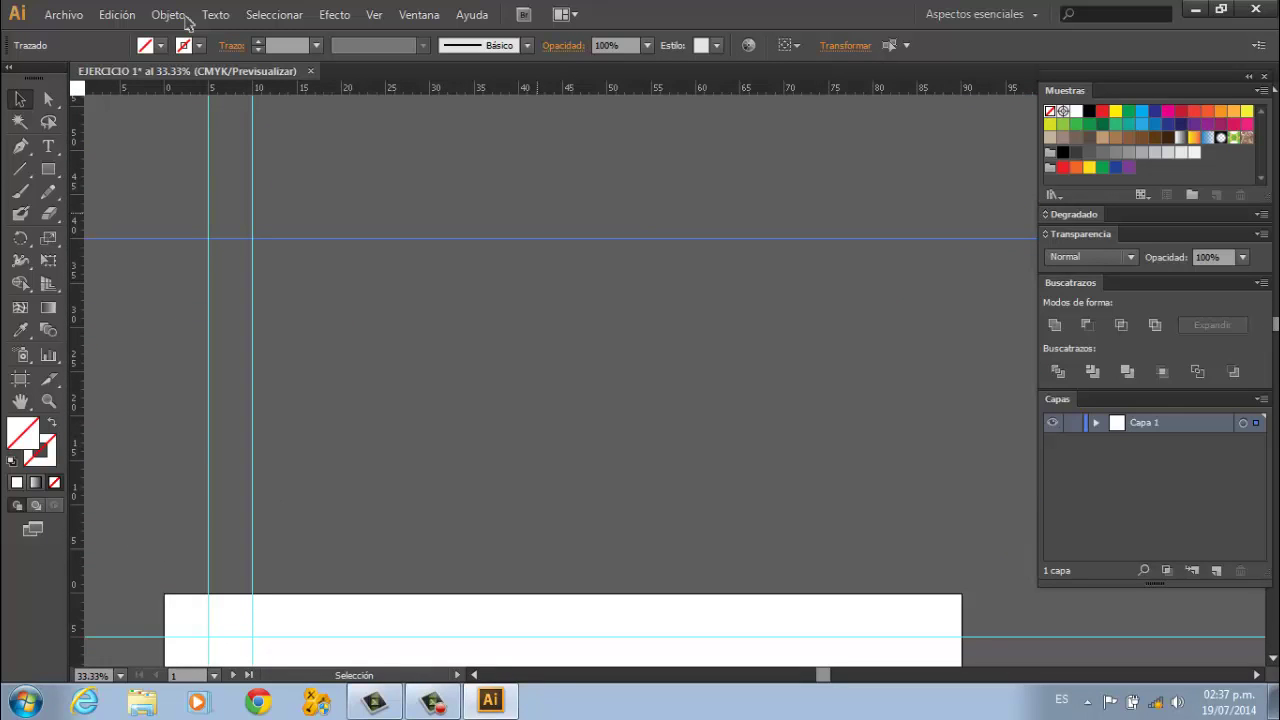
{"action": "key", "text": "ctrl+shift+a"}
{"action": "scroll", "coordinate": [187, 22], "scroll_direction": "up", "scroll_amount": 3}
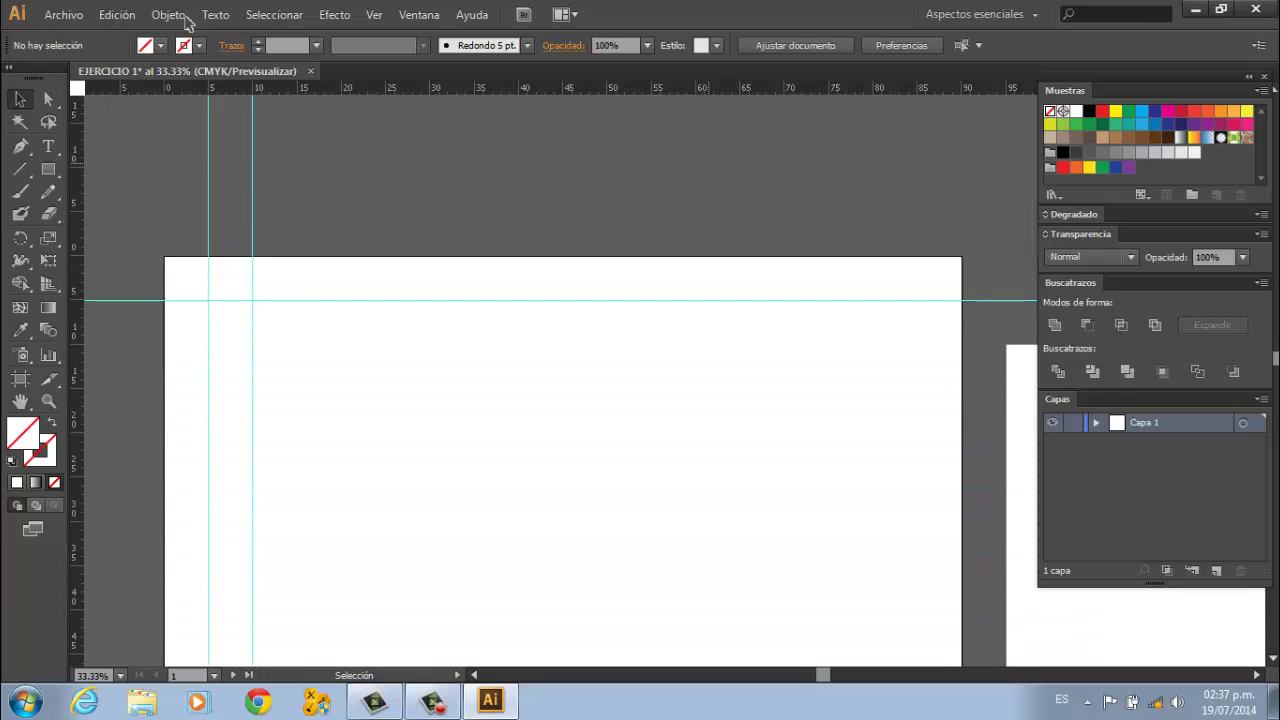
- Add another horizontal guide, rotate it to 45°, then remove it
{"action": "left_click_drag", "start_coordinate": [186, 88], "coordinate": [186, 545]}
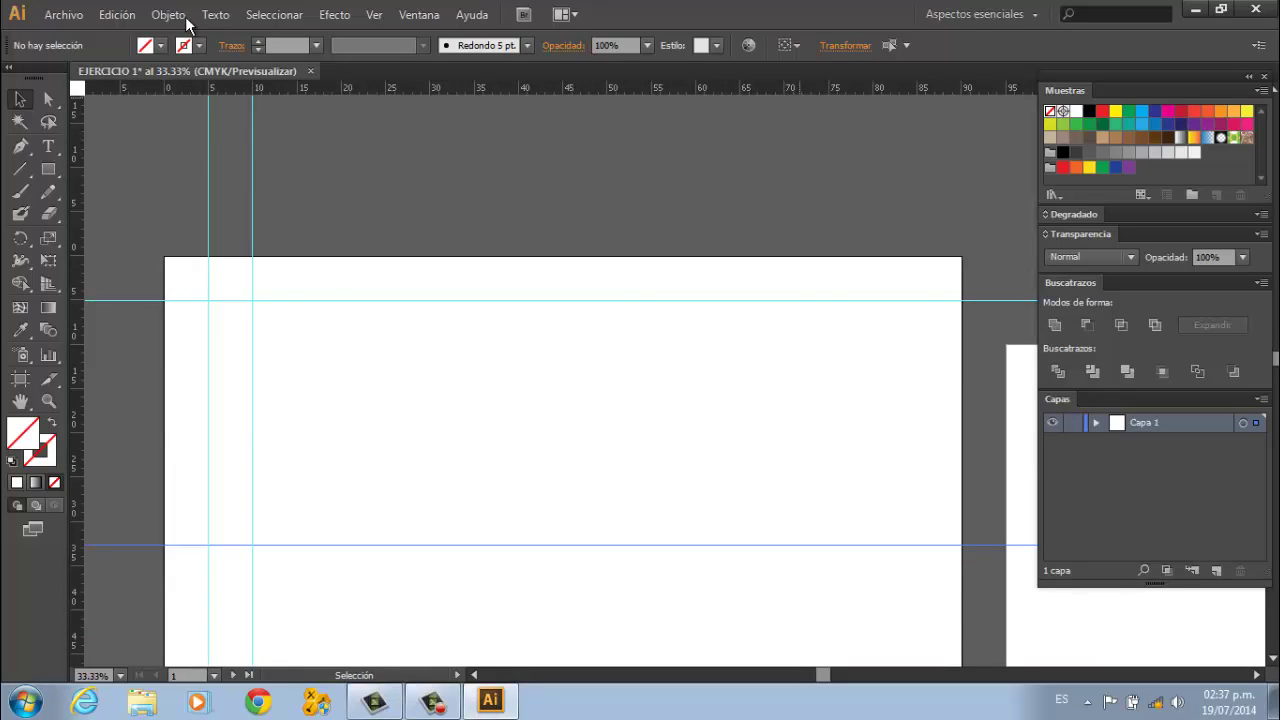
{"action": "left_click", "coordinate": [845, 45]}
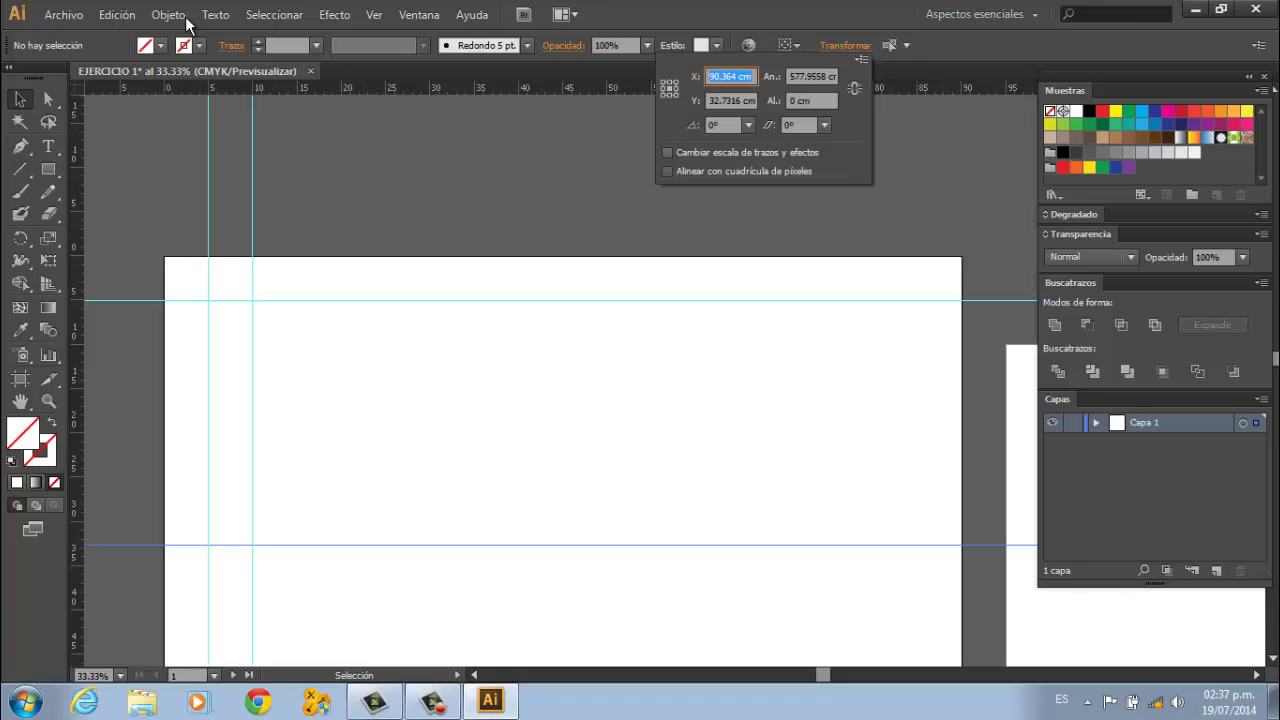
{"action": "key", "text": "Tab"}
{"action": "key", "text": "Tab"}
{"action": "key", "text": "Tab"}
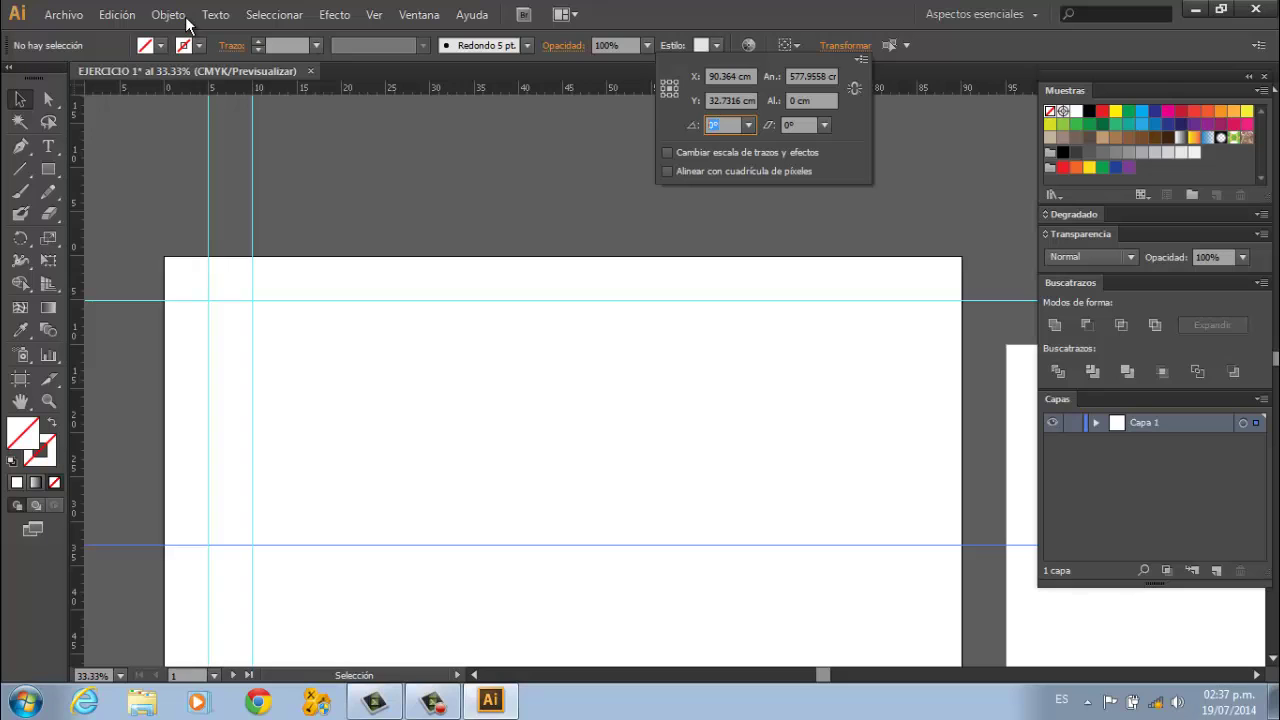
{"action": "type", "text": "45"}
{"action": "key", "text": "Return"}
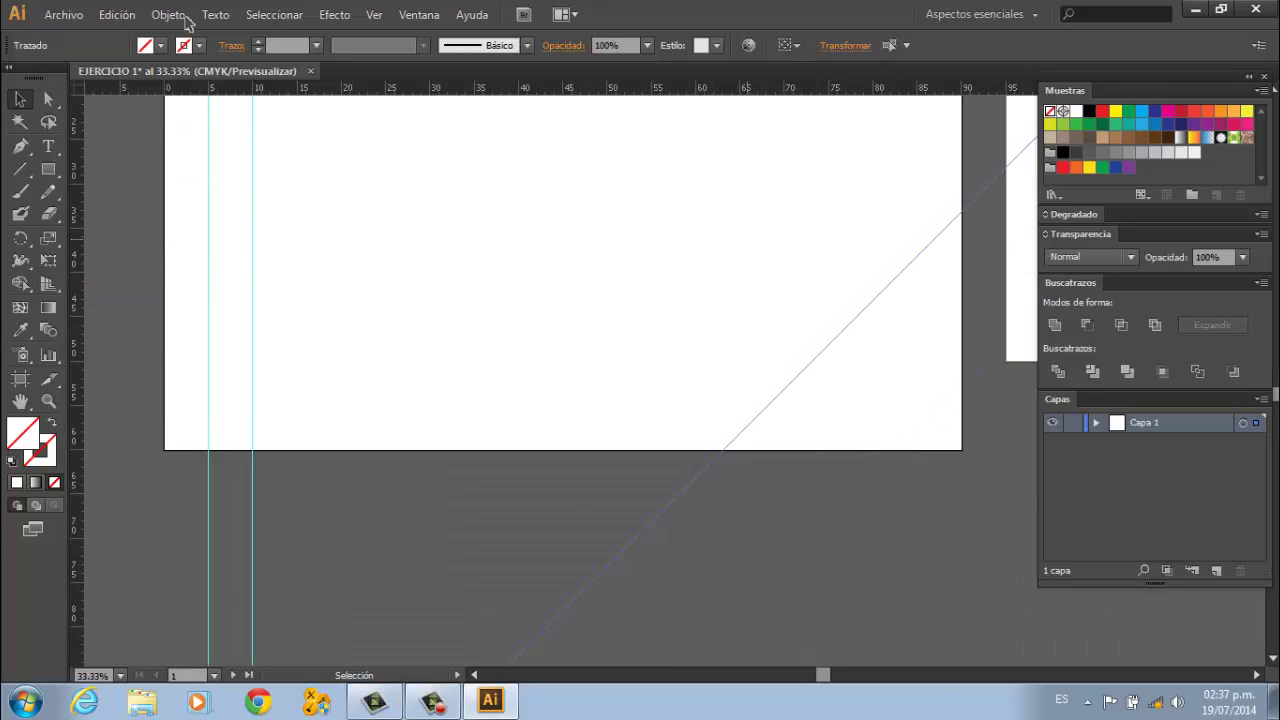
{"action": "scroll", "coordinate": [186, 22], "scroll_direction": "up", "scroll_amount": 3}
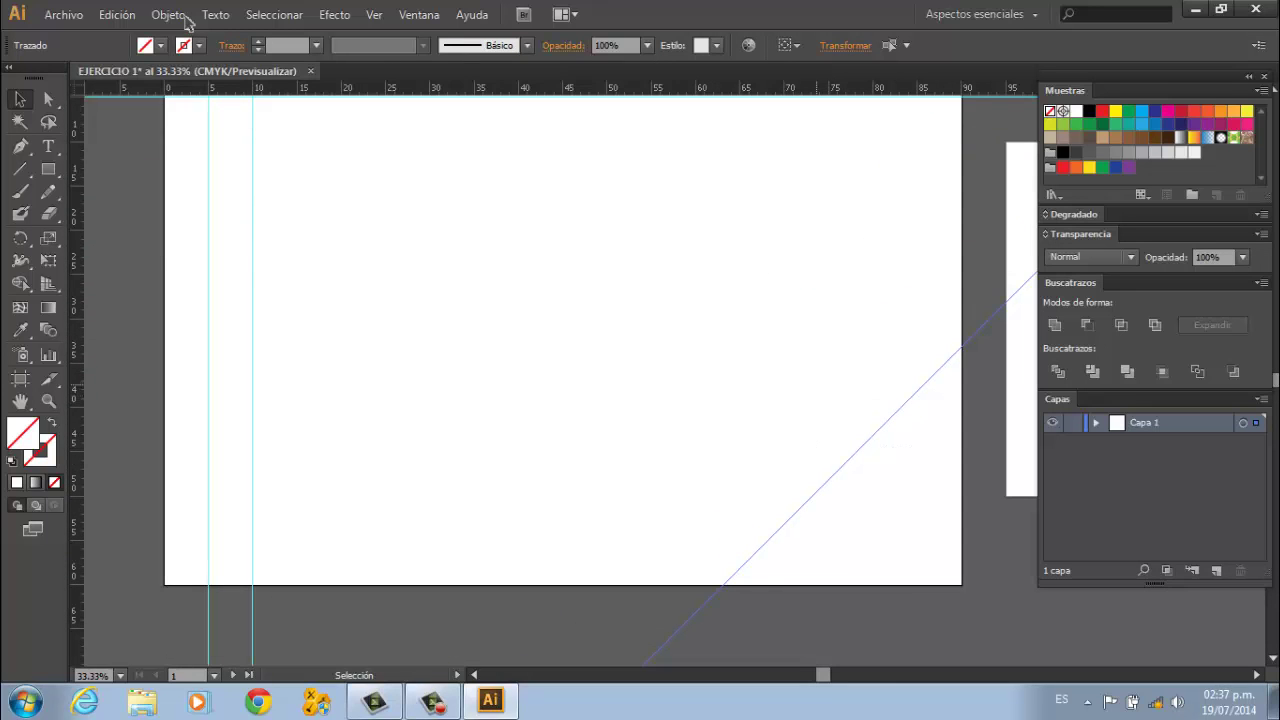
{"action": "key", "text": "ctrl+shift+a"}
{"action": "scroll", "coordinate": [186, 22], "scroll_direction": "down", "scroll_amount": 2}
{"action": "scroll", "coordinate": [186, 22], "scroll_direction": "down", "scroll_amount": 4}
{"action": "scroll", "coordinate": [186, 22], "scroll_direction": "up", "scroll_amount": 4}
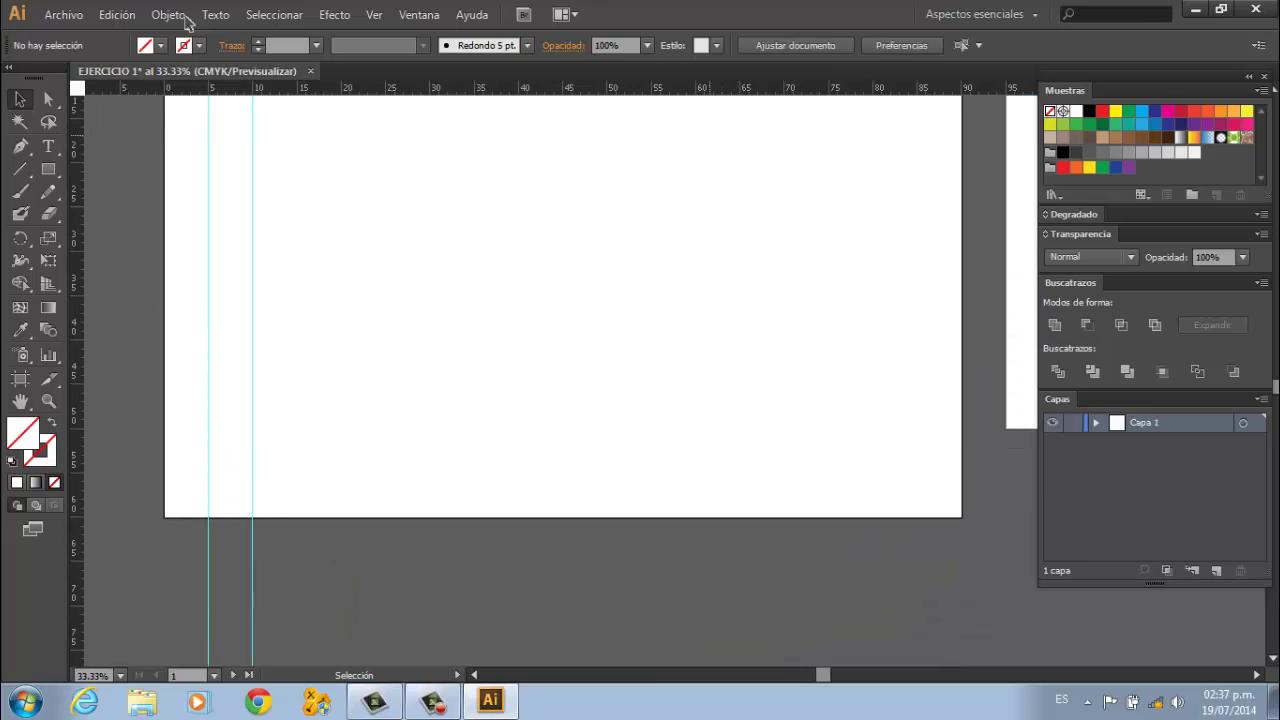
- Add a horizontal guide about 50.8 cm down the artboard and review its Y value
{"action": "left_click_drag", "start_coordinate": [186, 88], "coordinate": [186, 436]}
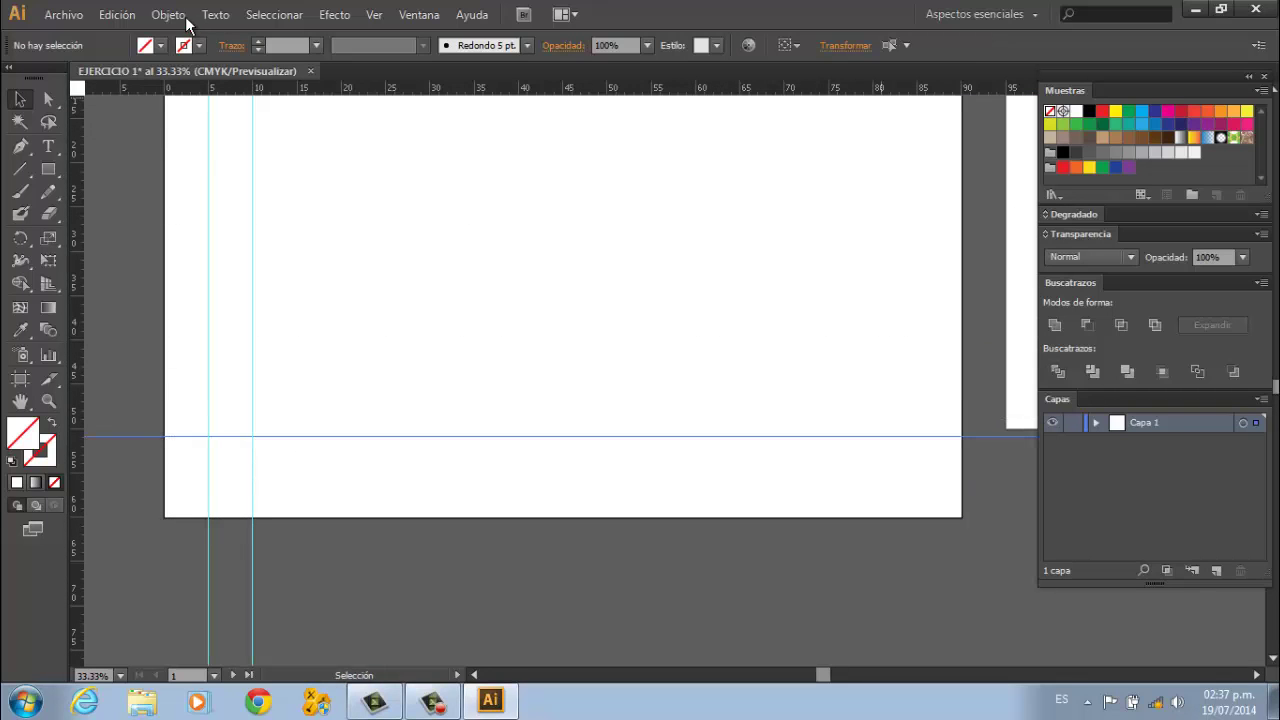
{"action": "key", "text": "shift+F8"}
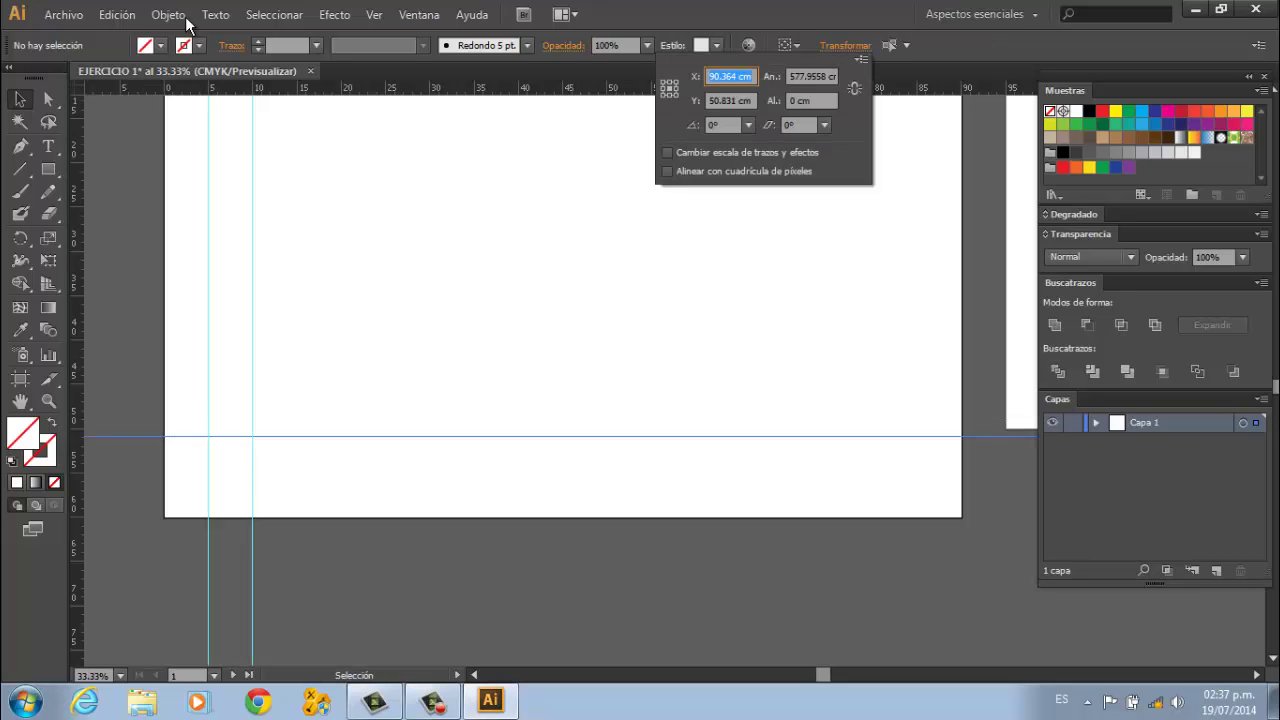
{"action": "key", "text": "Tab"}
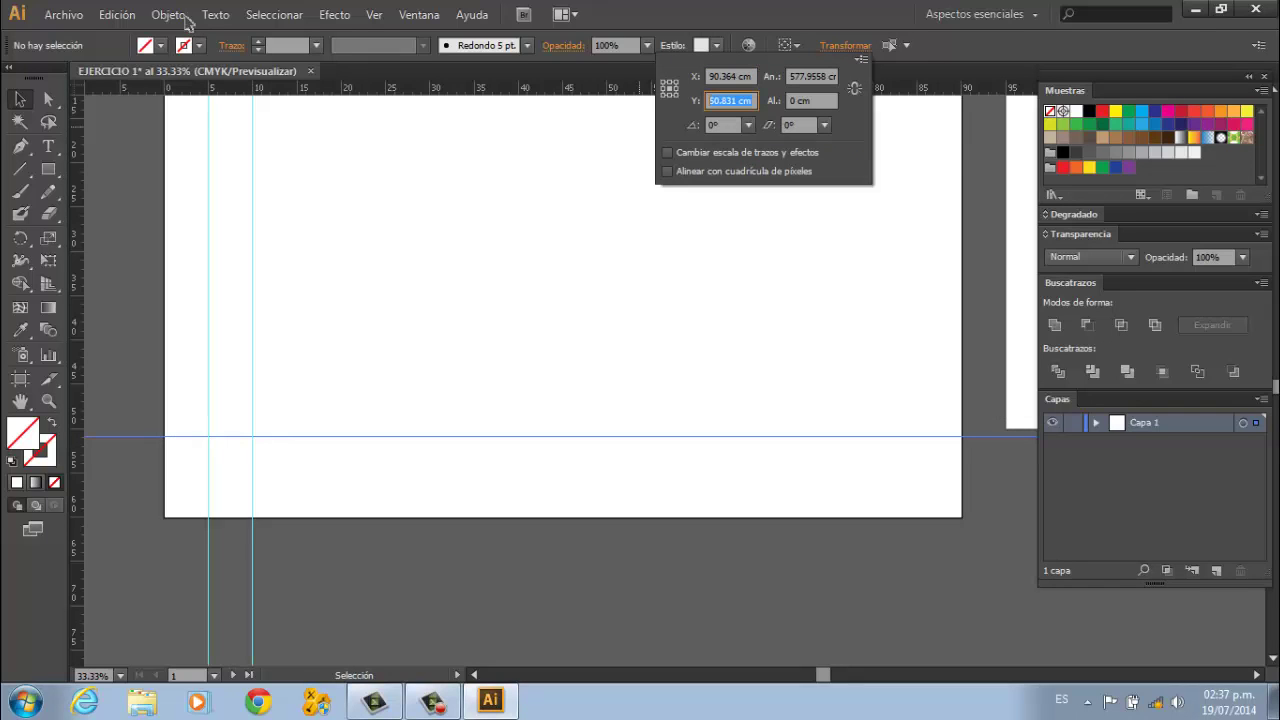
{"action": "key", "text": "ctrl+shift+e"}
{"action": "key", "text": "Right"}
{"action": "key", "text": "Right"}
{"action": "scroll", "coordinate": [560, 380], "scroll_direction": "up", "scroll_amount": 3}
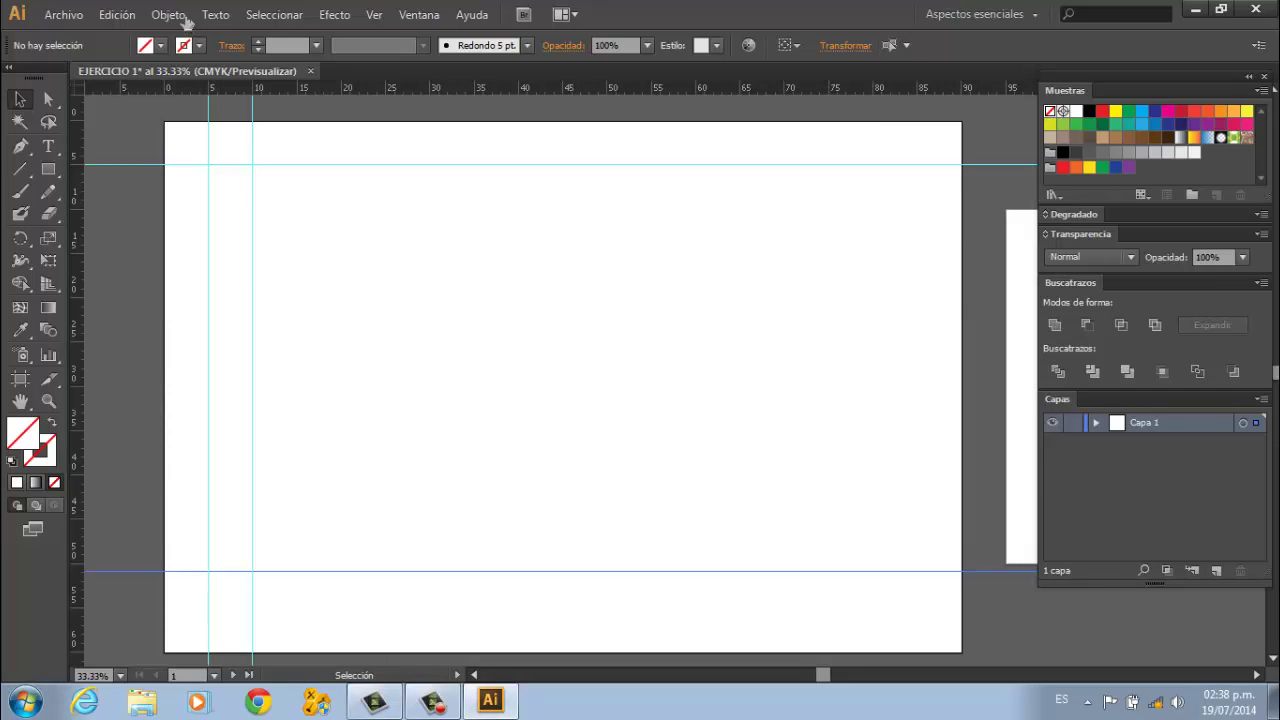
{"action": "key", "text": "shift+F8"}
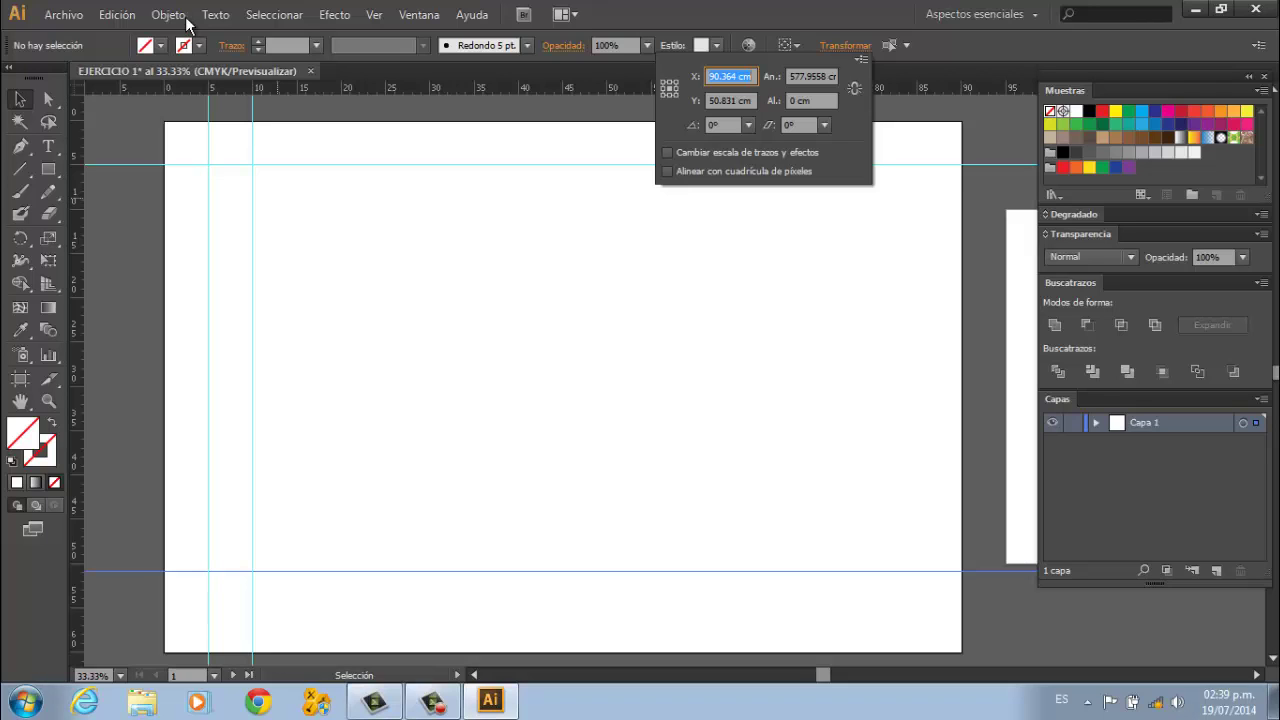
{"action": "type", "text": "-198.6139"}
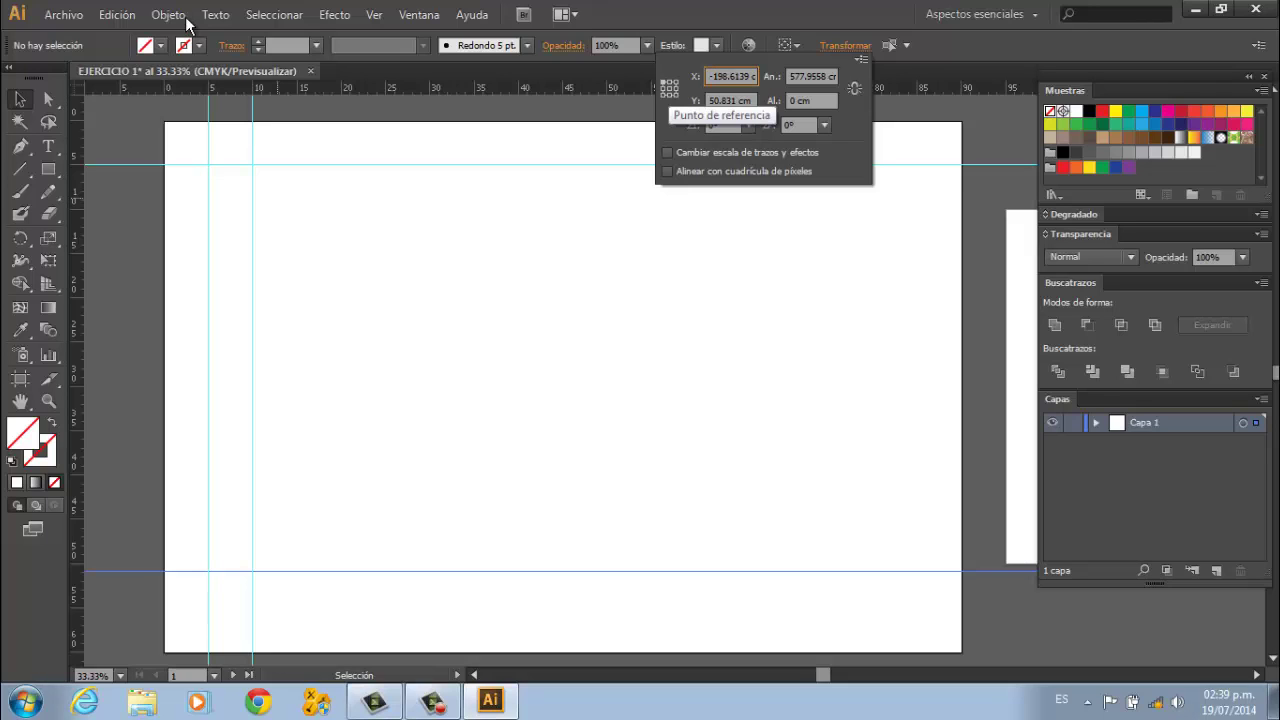
{"action": "key", "text": "Return"}
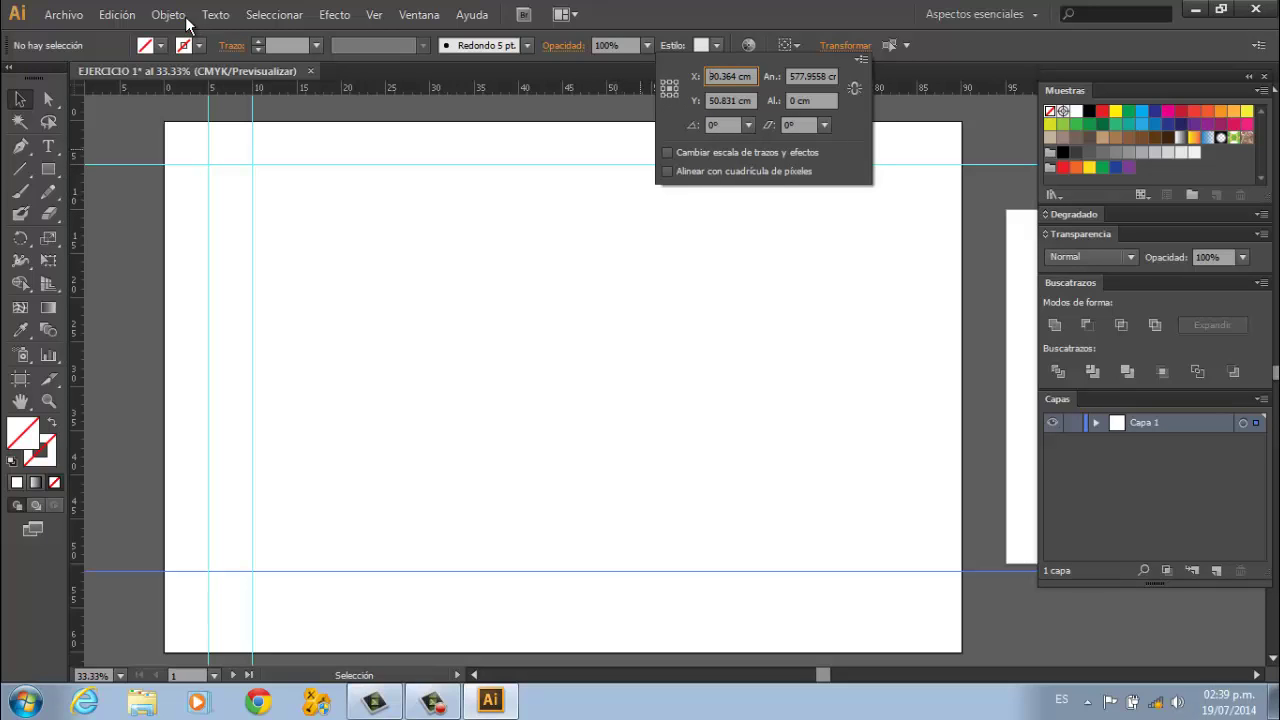
{"action": "key", "text": "Escape"}
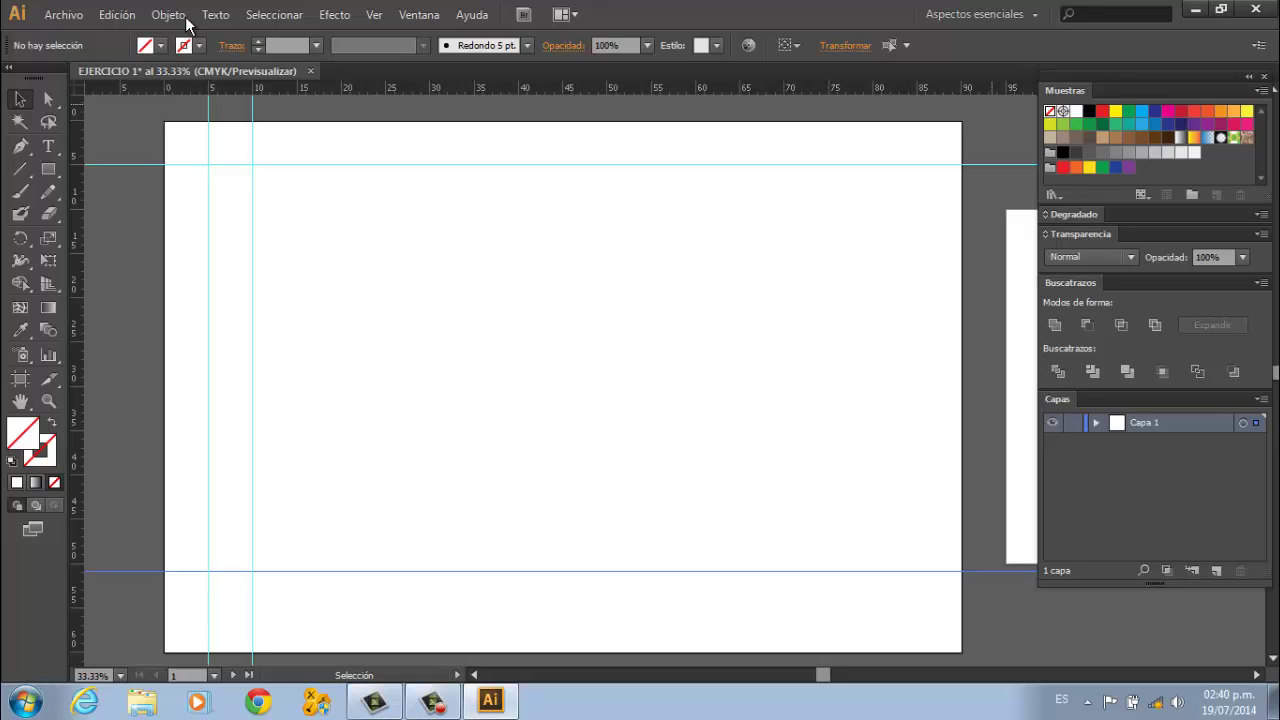
- Lock the ruler guides with Bloquear guías from the top guide's context menu
{"action": "scroll", "coordinate": [187, 22], "scroll_direction": "up", "scroll_amount": 3}
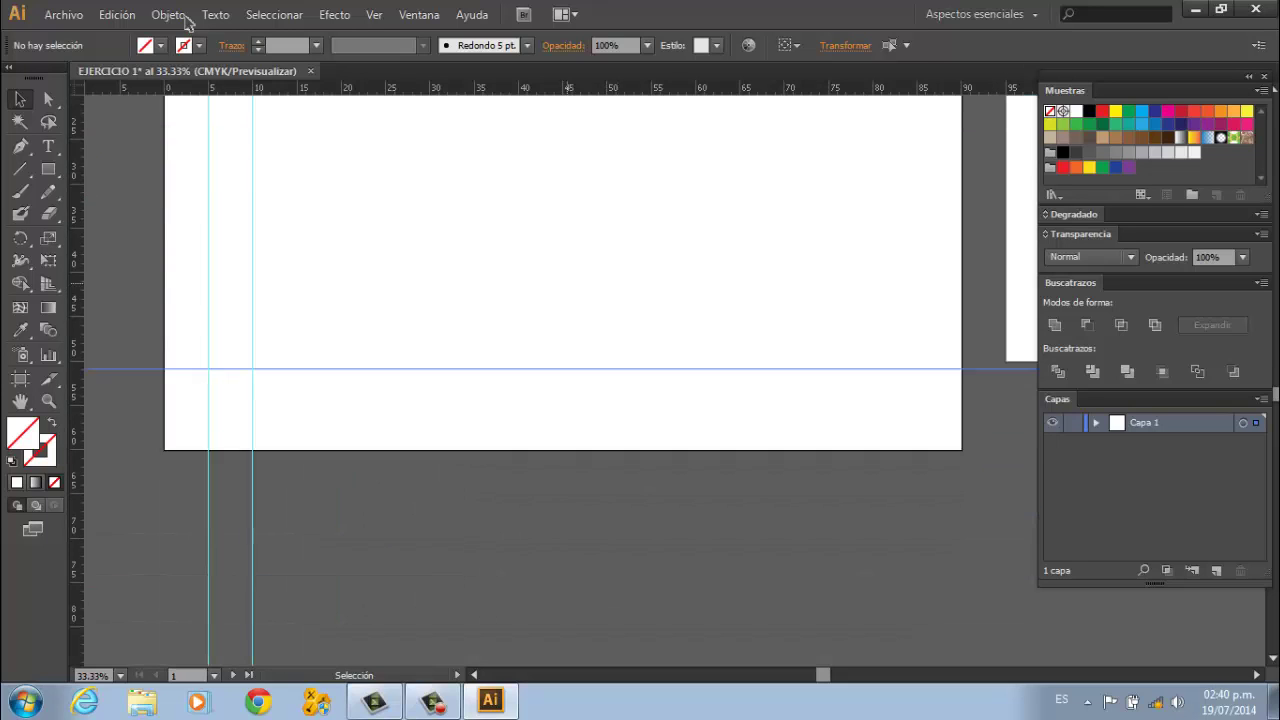
{"action": "scroll", "coordinate": [187, 22], "scroll_direction": "down", "scroll_amount": 2}
{"action": "scroll", "coordinate": [187, 22], "scroll_direction": "down", "scroll_amount": 1}
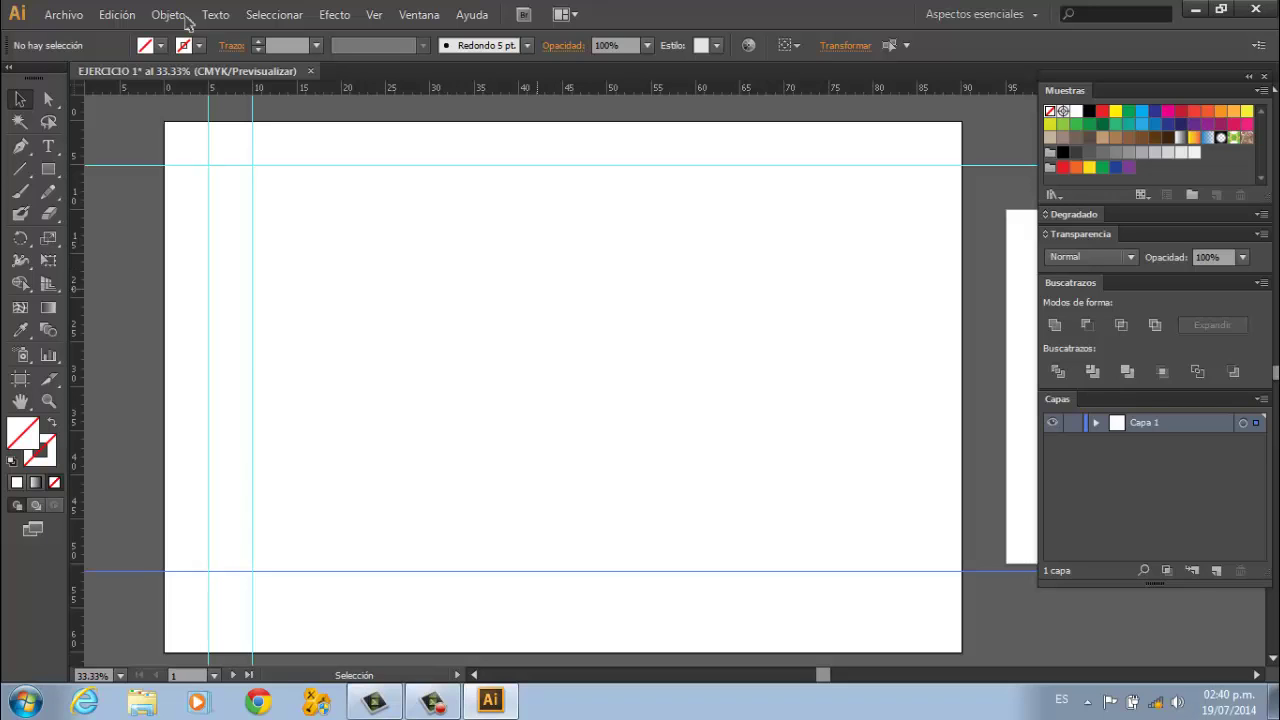
{"action": "left_click", "coordinate": [350, 164]}
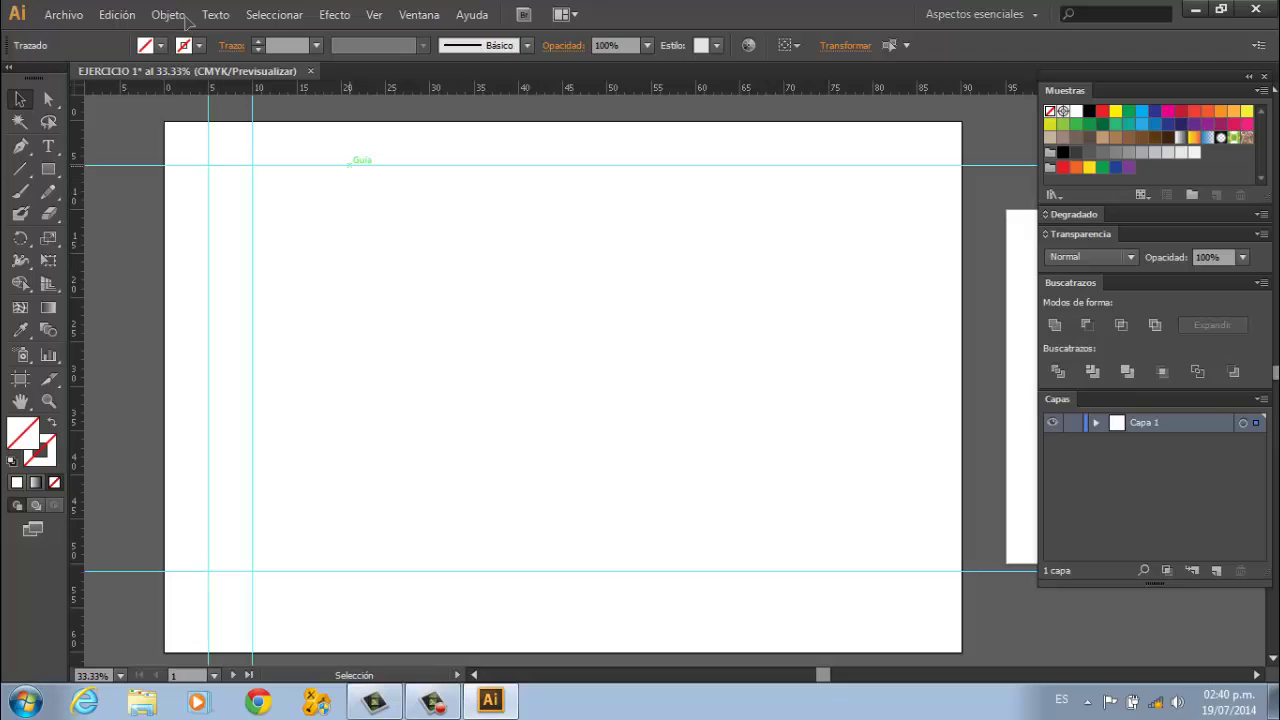
{"action": "right_click", "coordinate": [350, 165]}
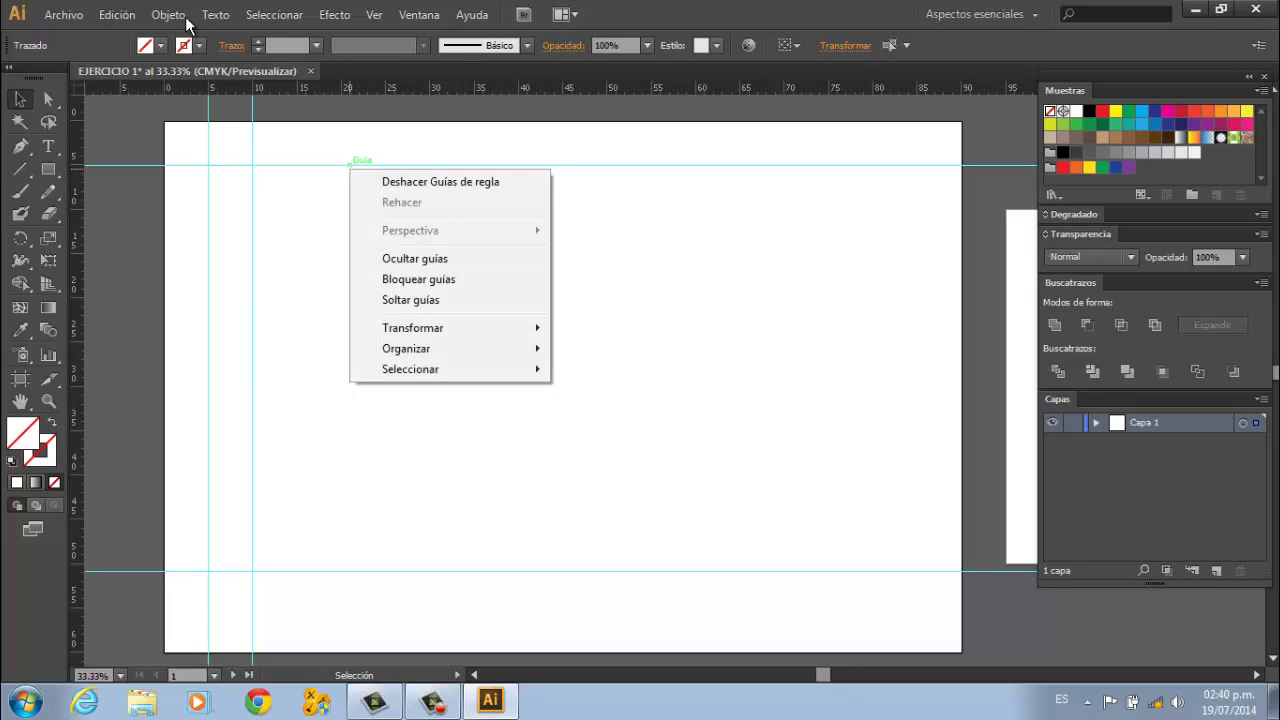
{"action": "key", "text": "Down"}
{"action": "key", "text": "Down"}
{"action": "key", "text": "Down"}
{"action": "key", "text": "Return"}
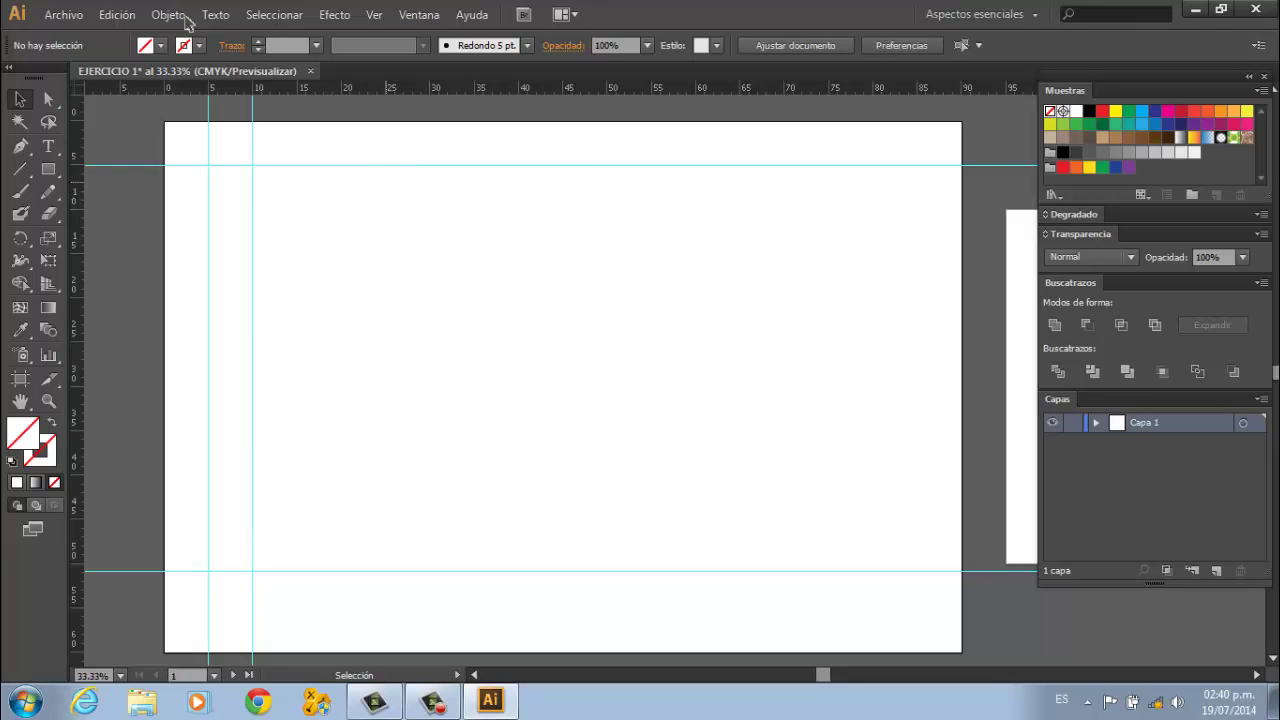
- Test the lock with a marquee, unlock the guides, then lock them again
{"action": "left_click_drag", "start_coordinate": [379, 190], "coordinate": [352, 152]}
{"action": "right_click", "coordinate": [400, 165]}
{"action": "key", "text": "Down"}
{"action": "key", "text": "Down"}
{"action": "key", "text": "Down"}
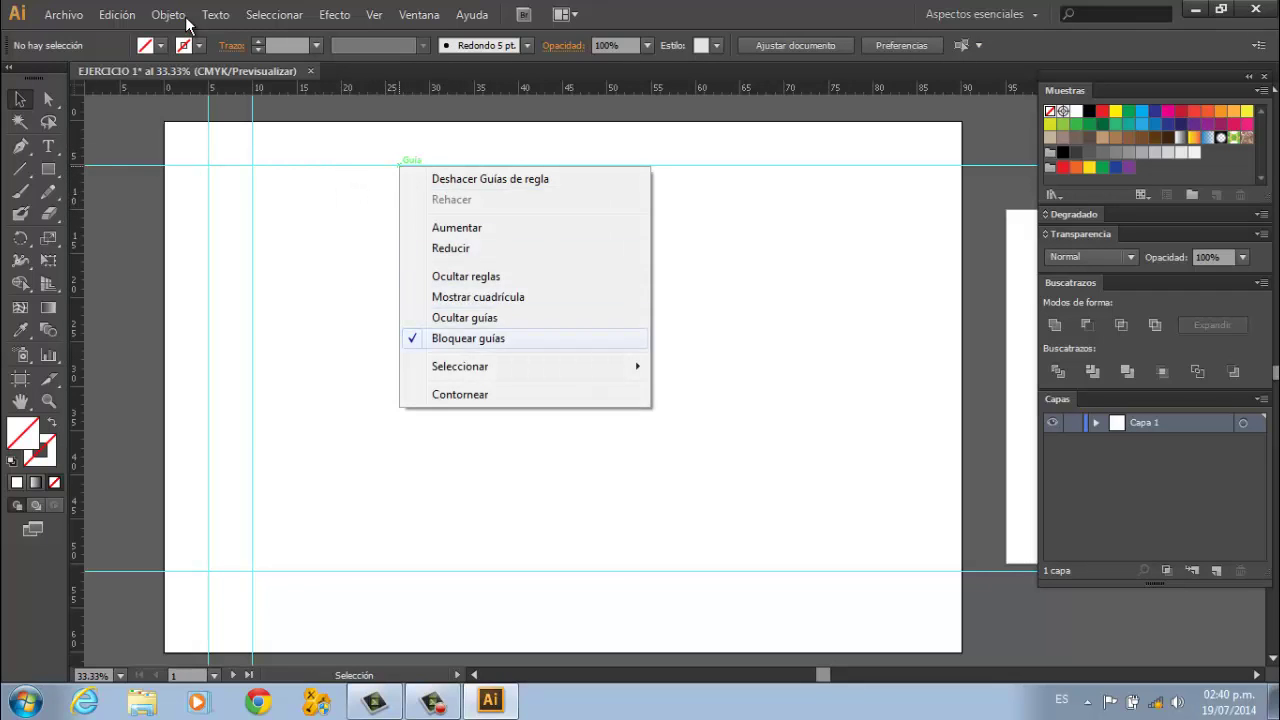
{"action": "key", "text": "Return"}
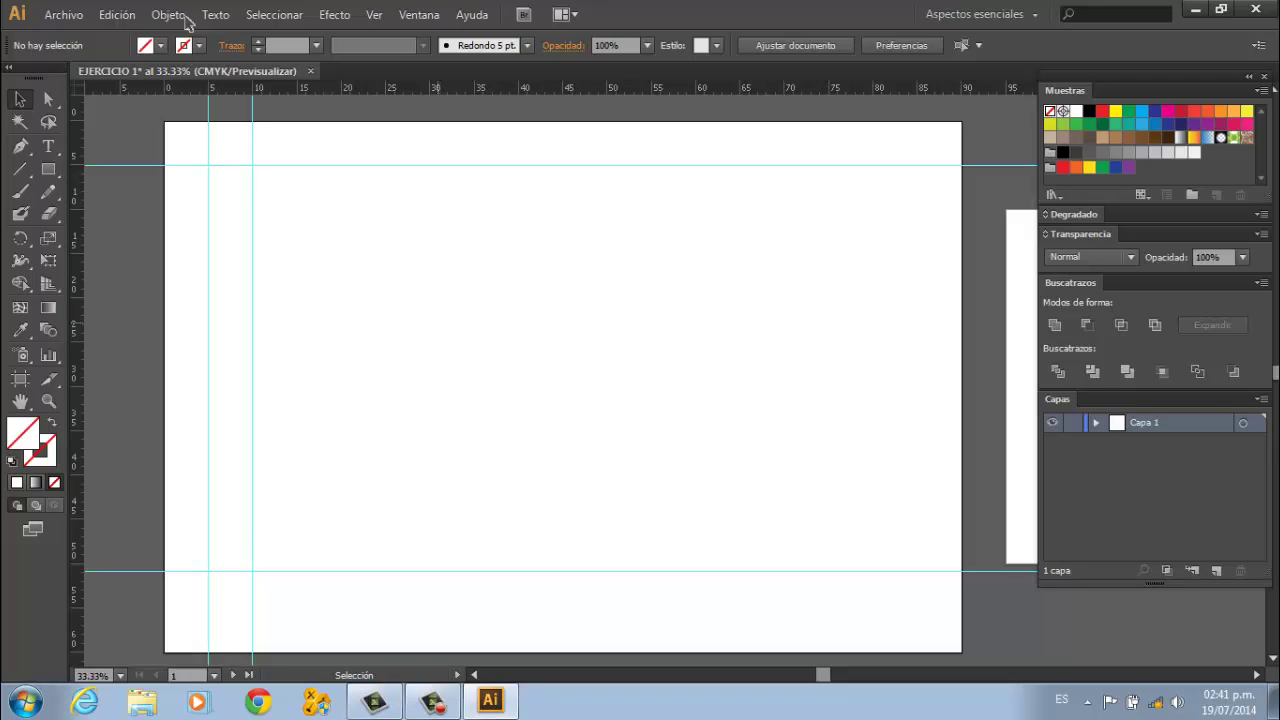
{"action": "left_click_drag", "start_coordinate": [366, 209], "coordinate": [300, 122]}
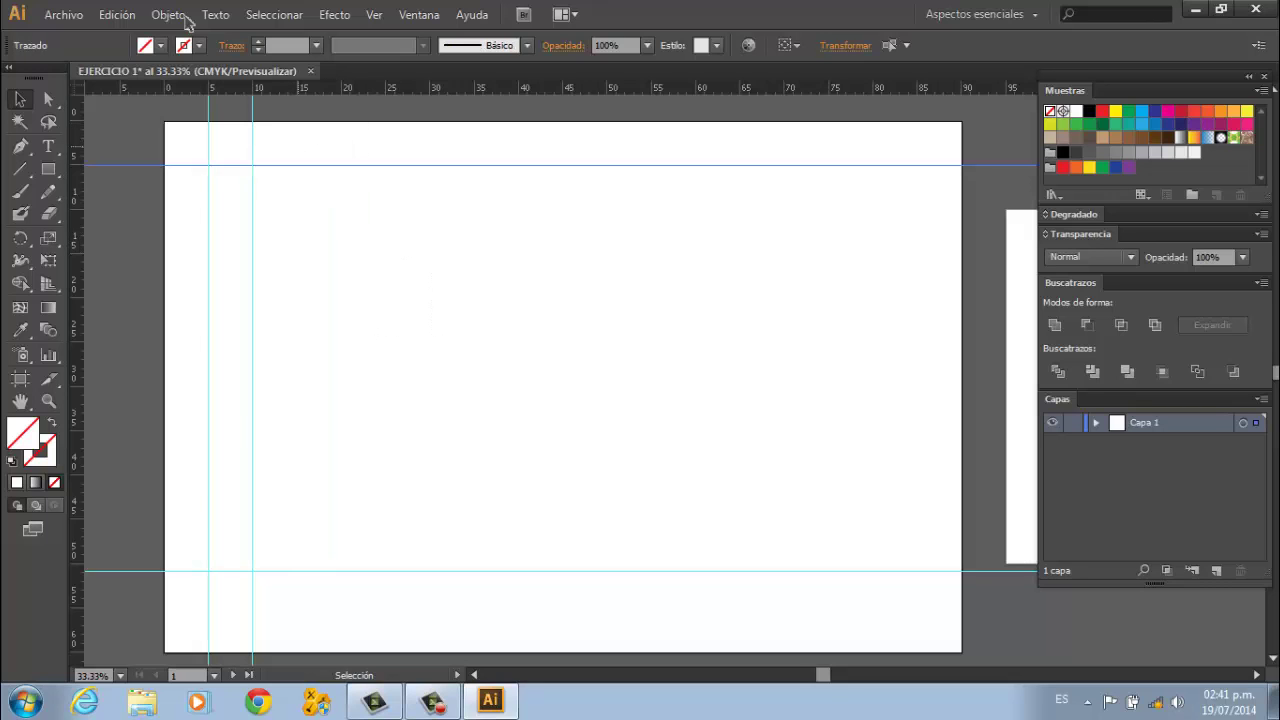
{"action": "right_click", "coordinate": [316, 164]}
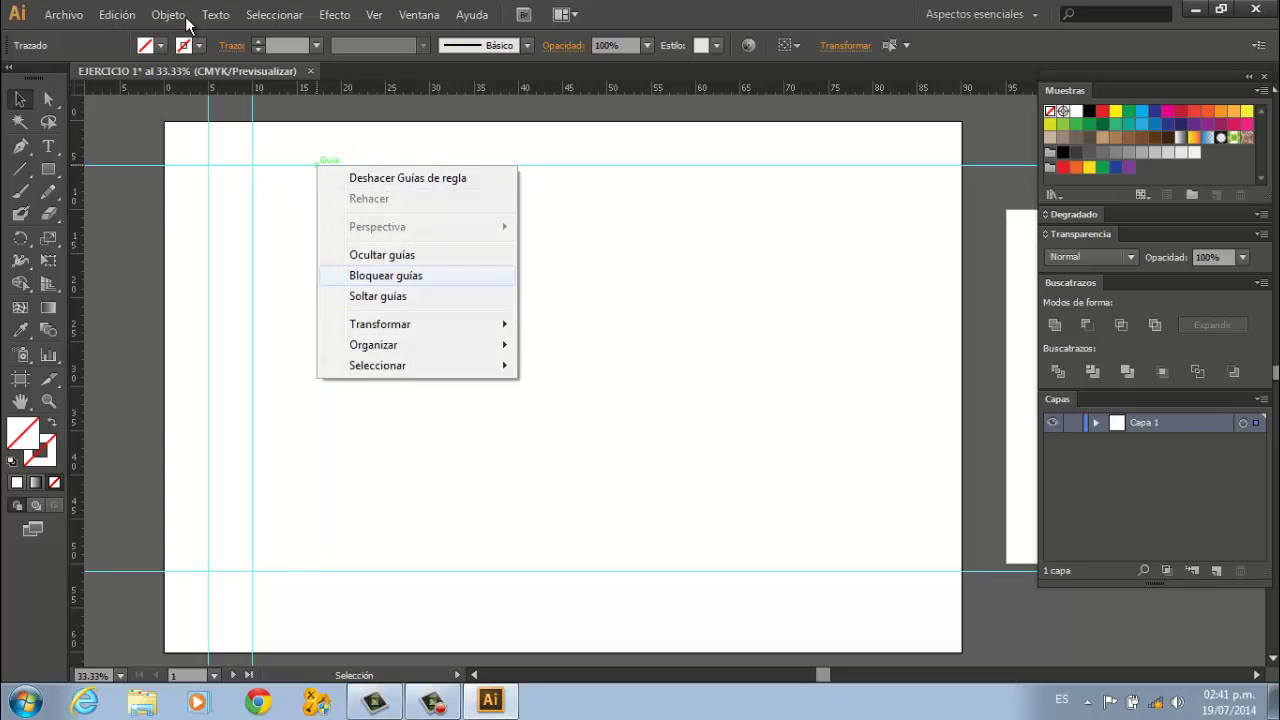
{"action": "left_click", "coordinate": [385, 275]}
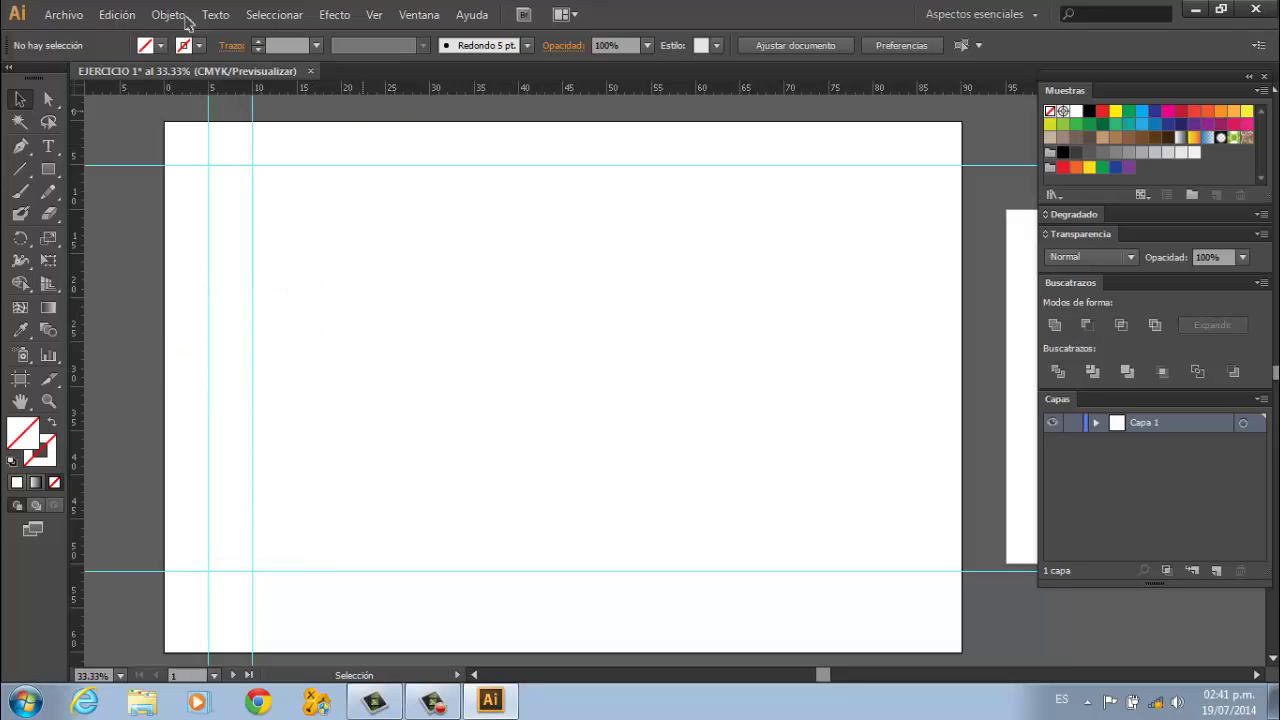
- Add horizontal guides at middle, lower and upper heights, plus vertical guides either side of centre
{"action": "left_click_drag", "start_coordinate": [363, 90], "coordinate": [390, 337]}
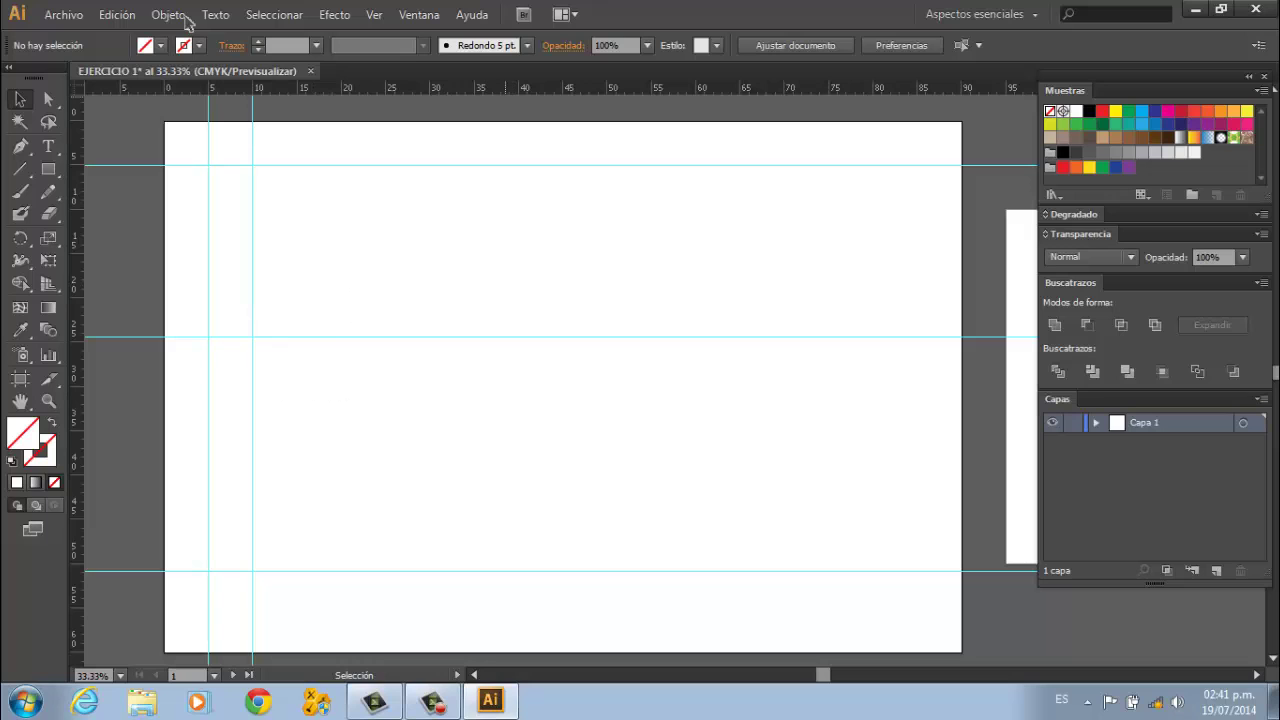
{"action": "left_click_drag", "start_coordinate": [360, 90], "coordinate": [390, 465]}
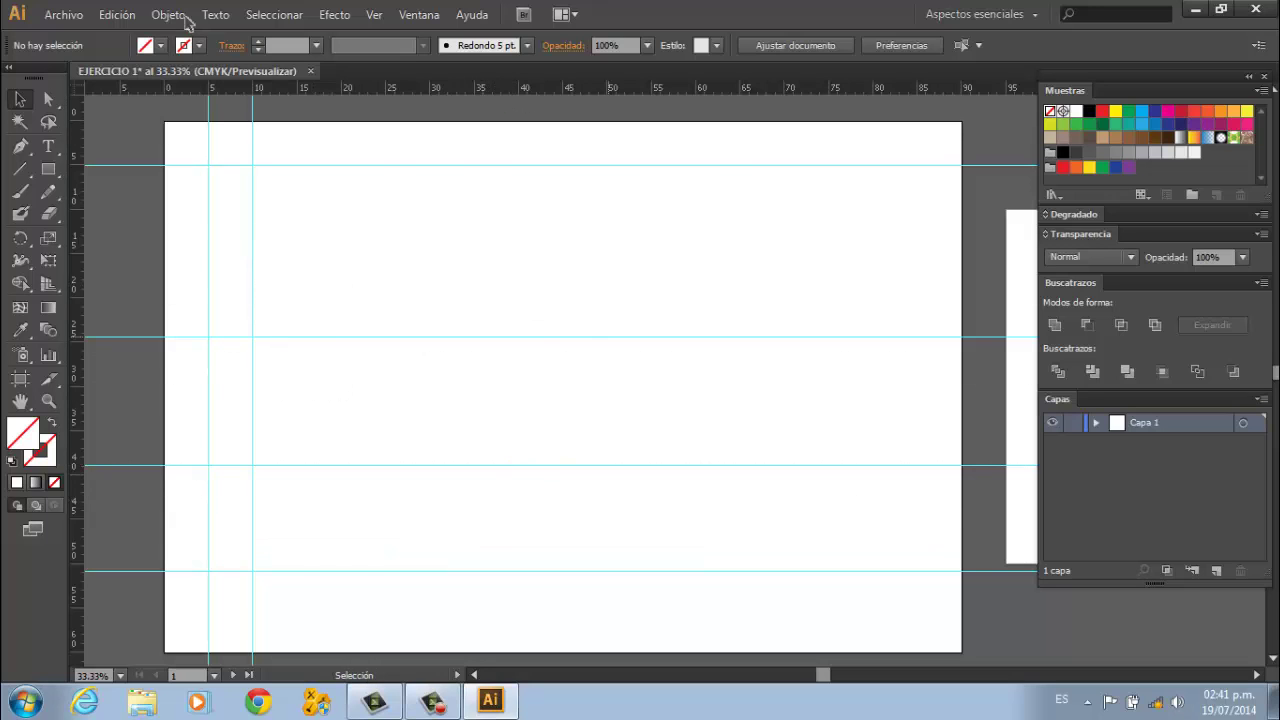
{"action": "left_click_drag", "start_coordinate": [187, 90], "coordinate": [187, 247]}
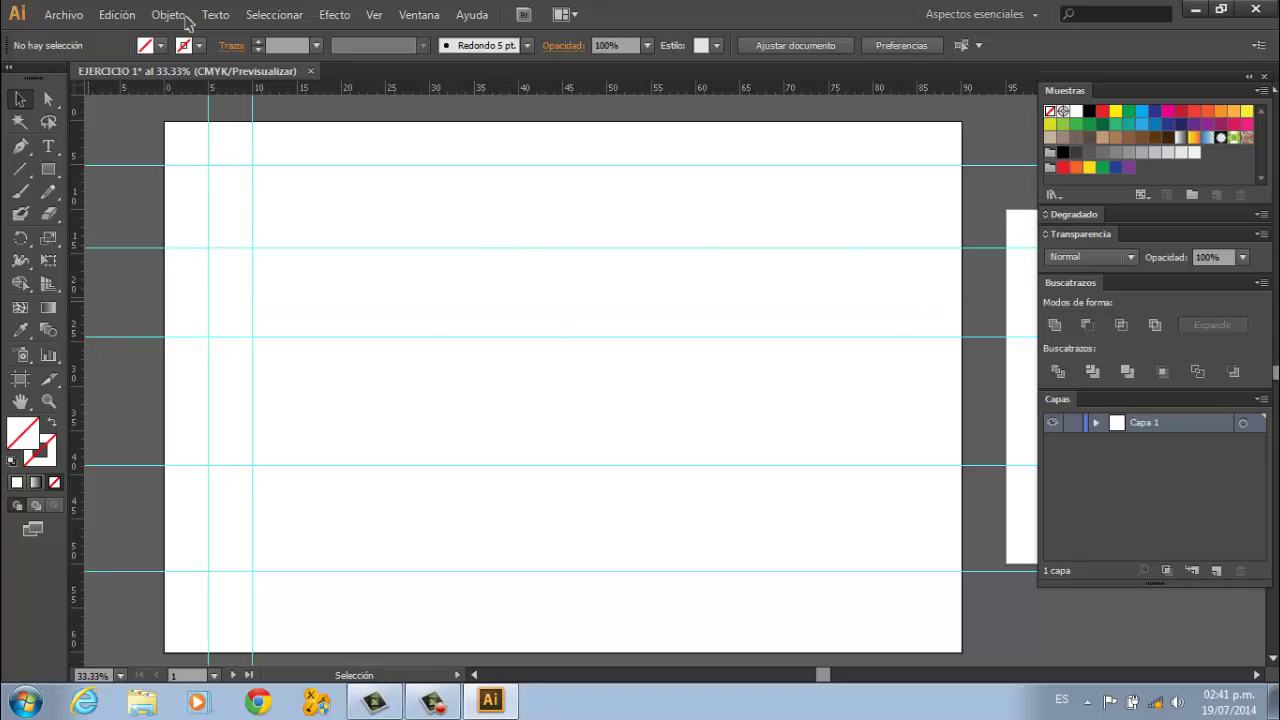
{"action": "left_click_drag", "start_coordinate": [77, 300], "coordinate": [407, 280]}
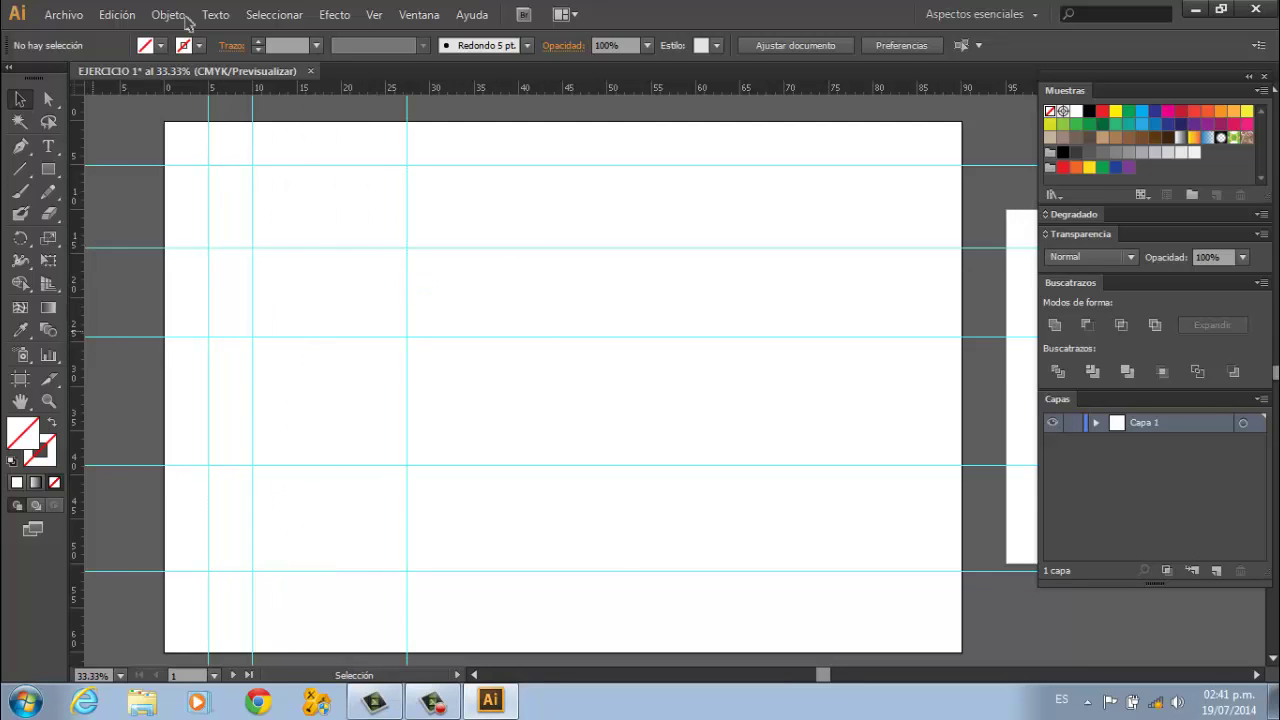
{"action": "left_click_drag", "start_coordinate": [77, 333], "coordinate": [664, 333]}
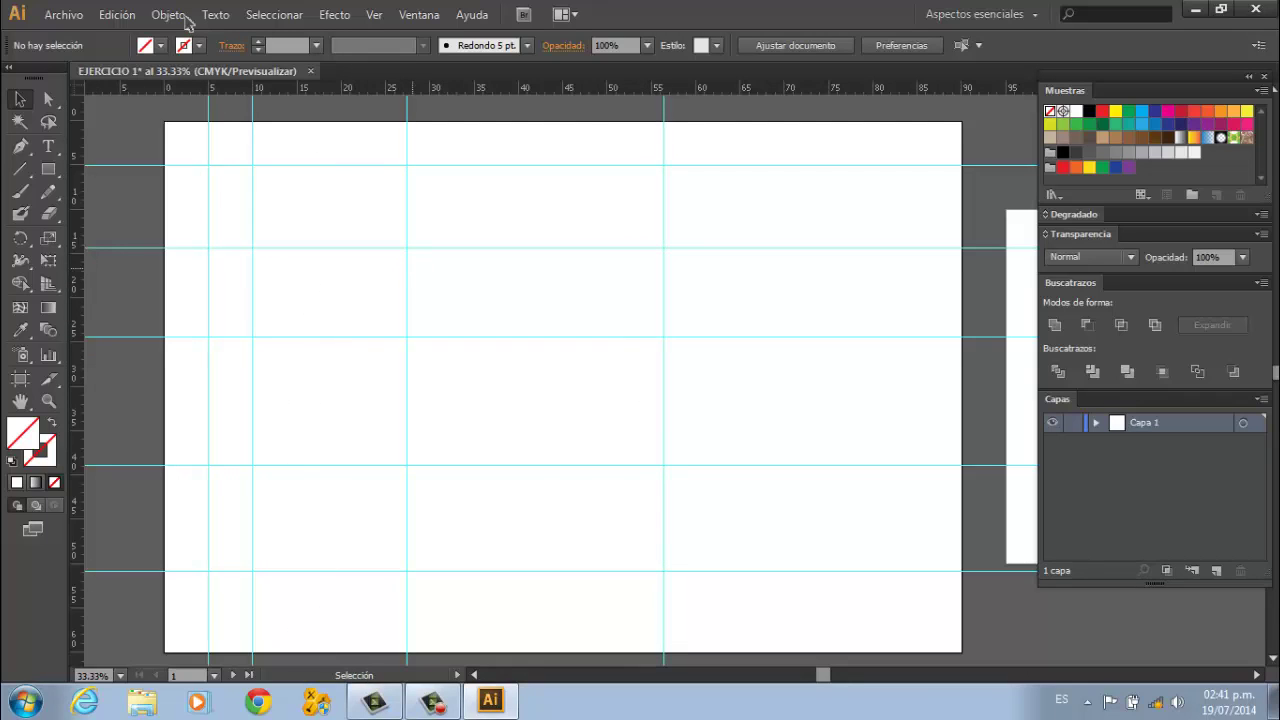
- Unlock the ruler guides by unchecking Bloquear guías, then drag-select a couple of them
{"action": "right_click", "coordinate": [406, 268]}
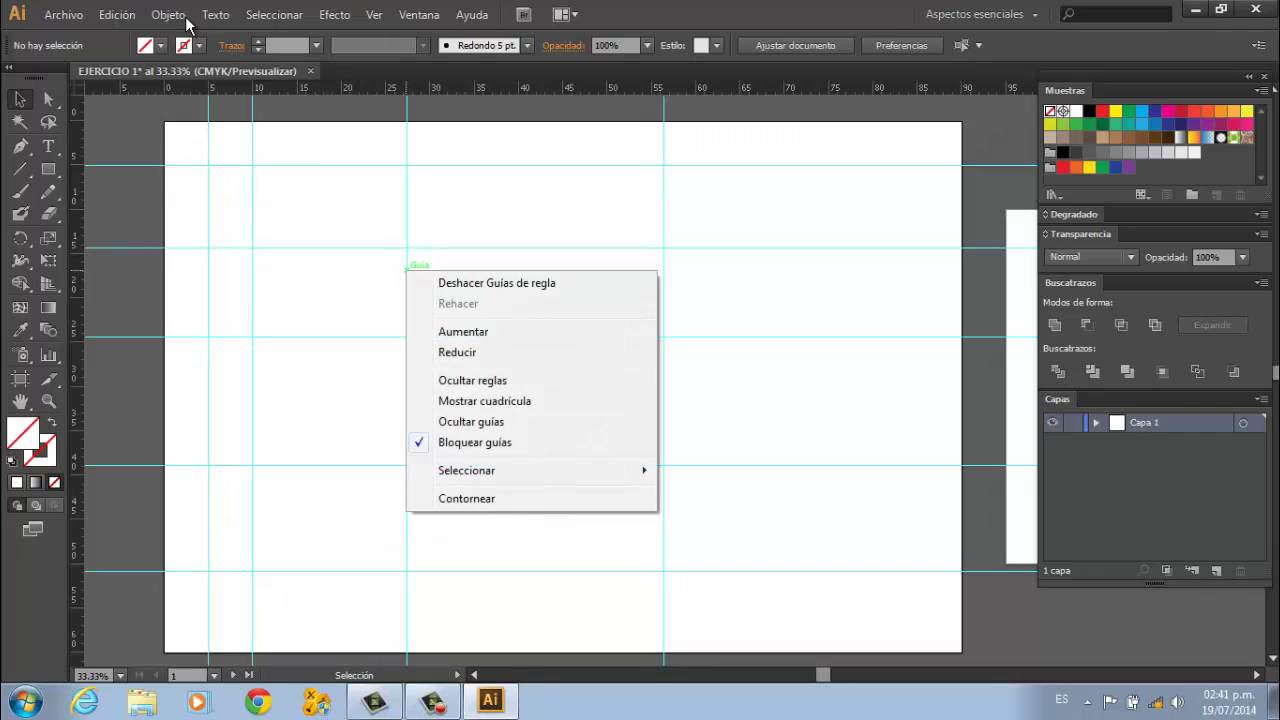
{"action": "left_click", "coordinate": [470, 442]}
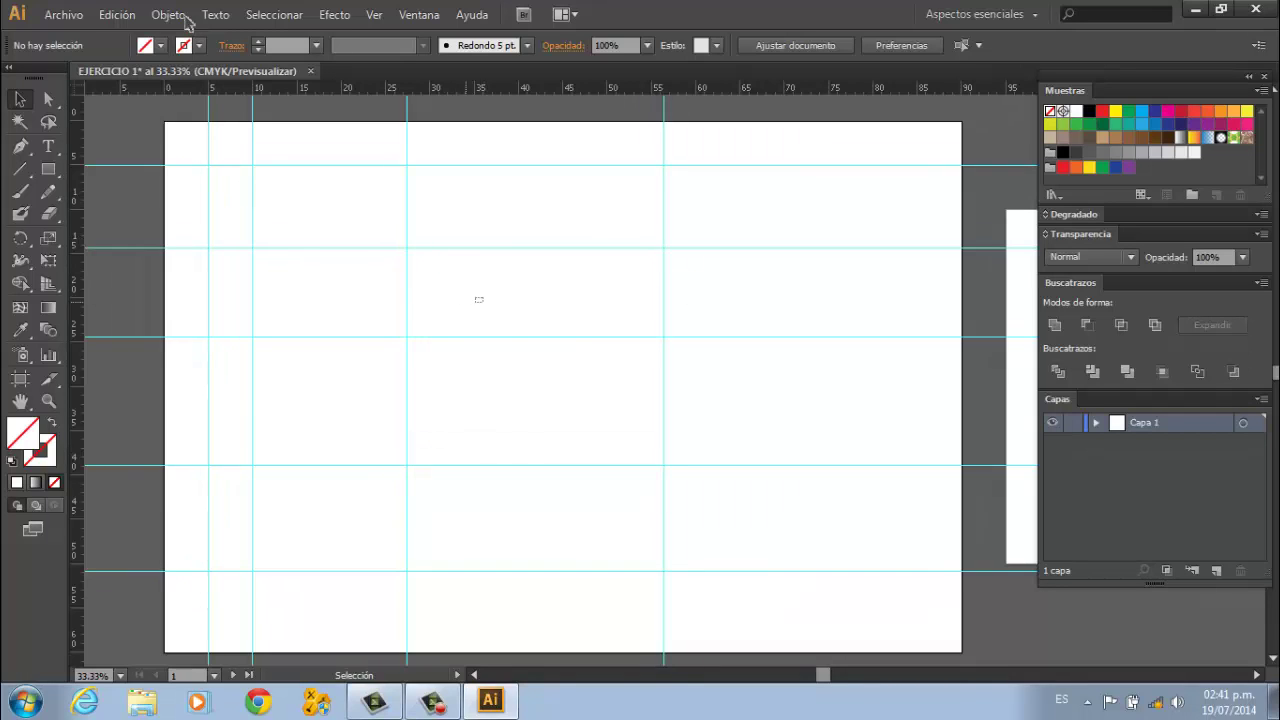
{"action": "left_click_drag", "start_coordinate": [478, 300], "coordinate": [336, 242]}
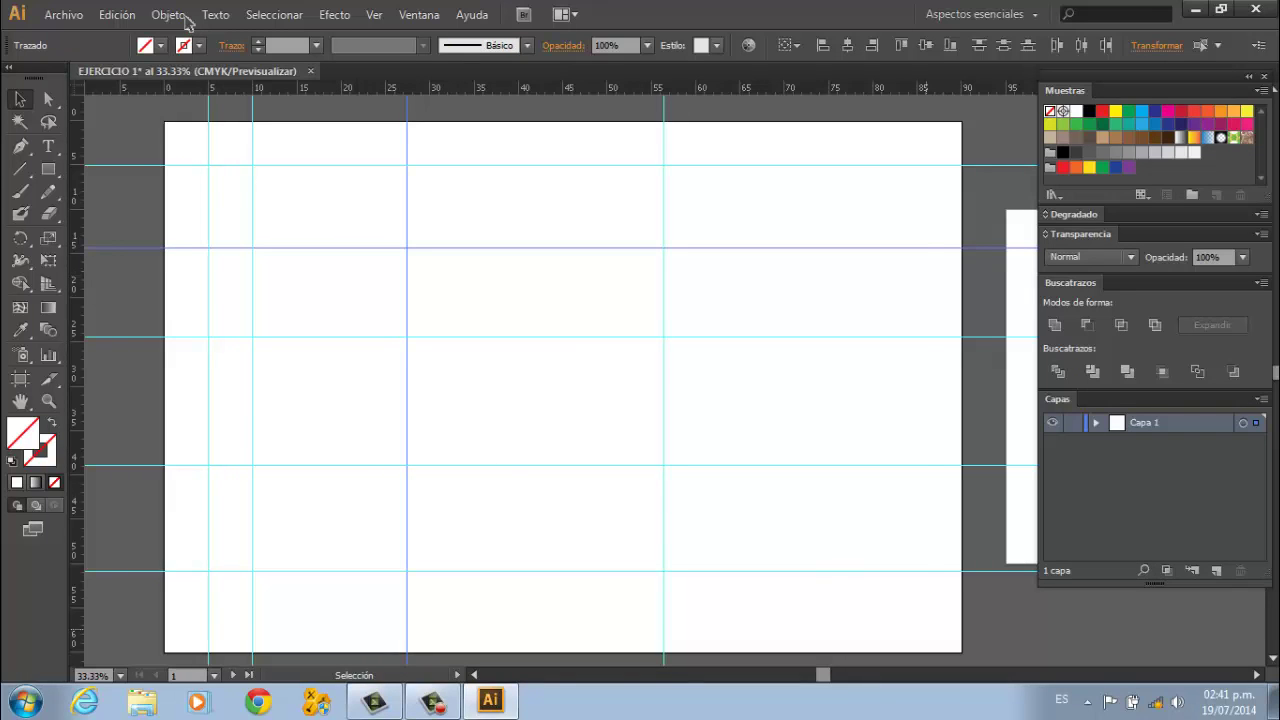
- Select and delete all guides, undo the deletion, then hide them with Ocultar guías
{"action": "key", "text": "ctrl+a"}
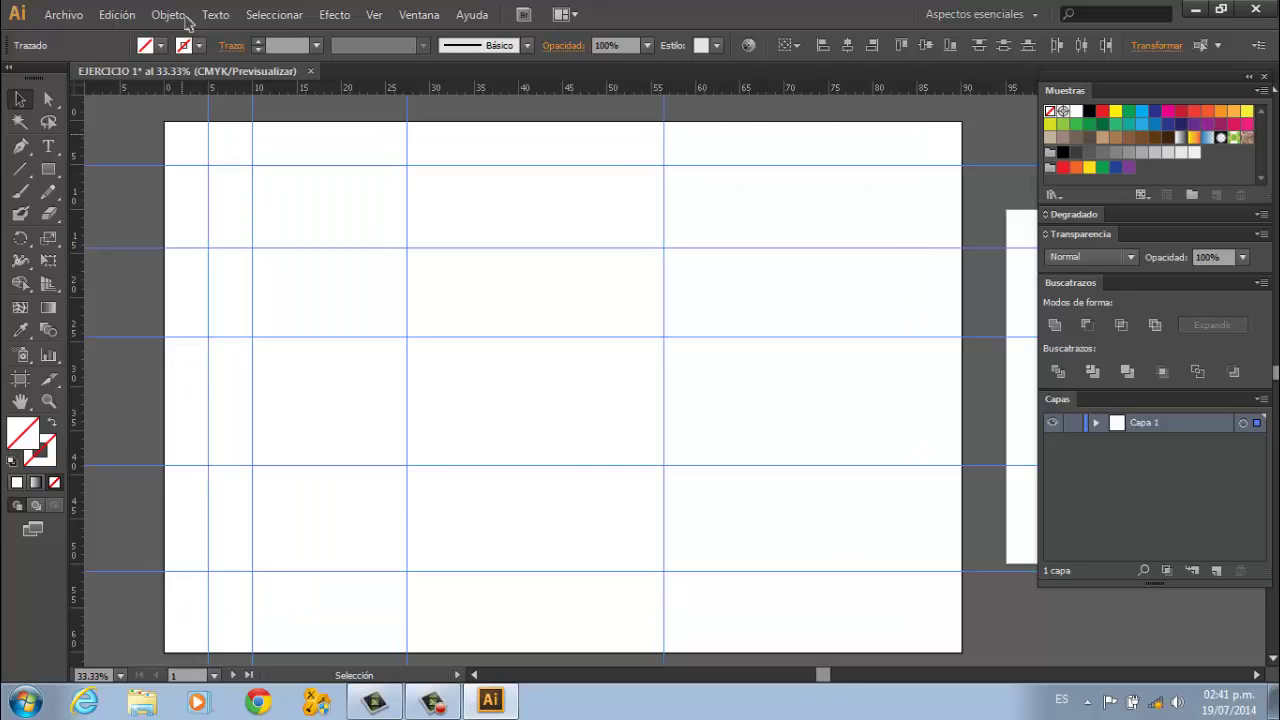
{"action": "key", "text": "Delete"}
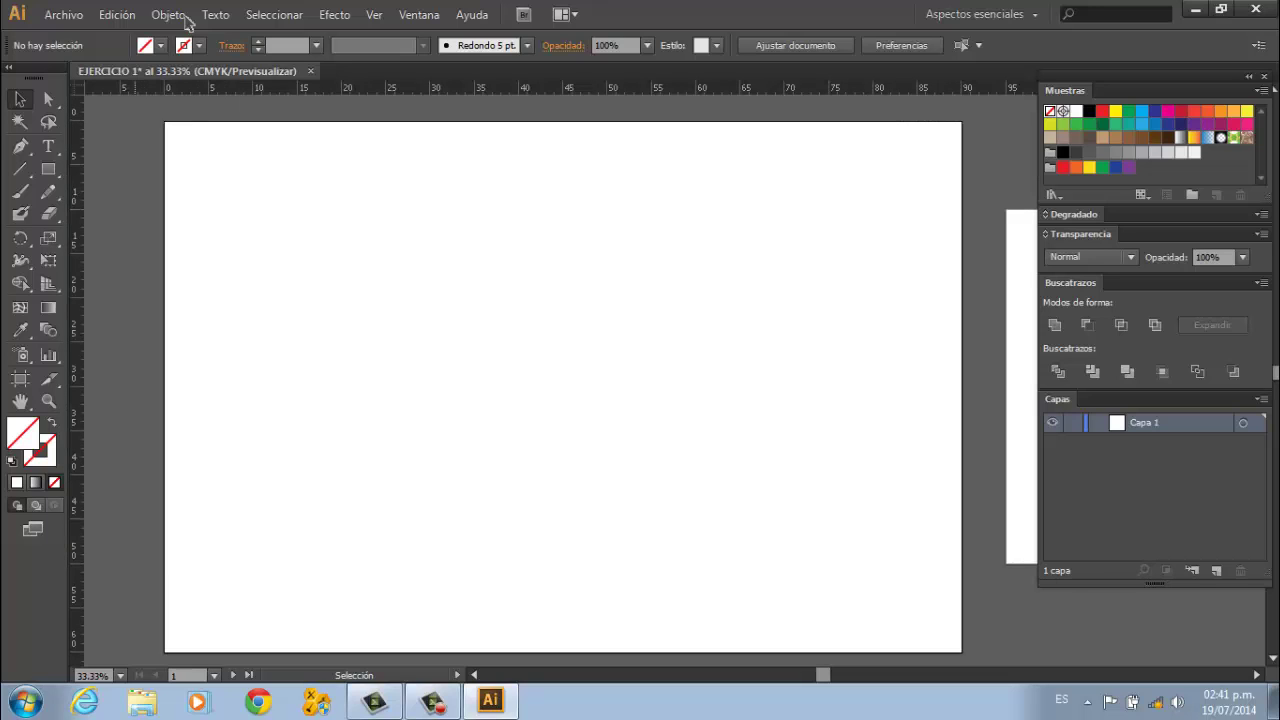
{"action": "key", "text": "ctrl+z"}
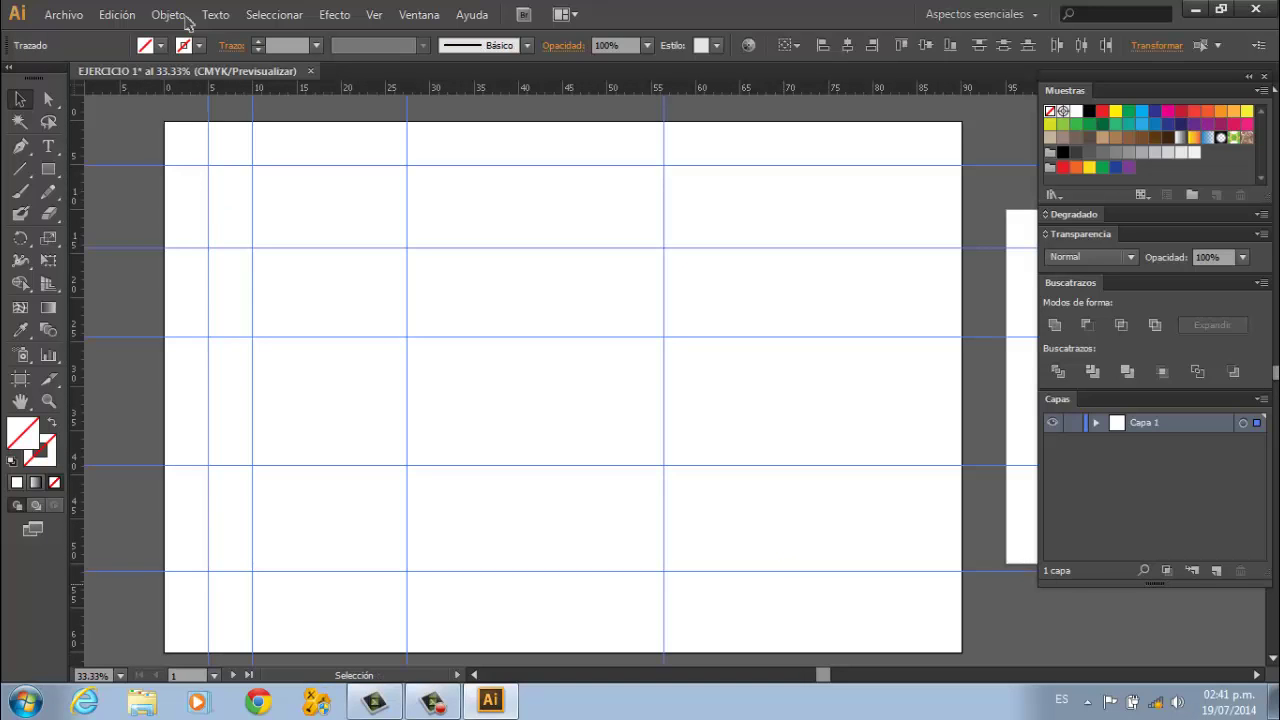
{"action": "right_click", "coordinate": [744, 571]}
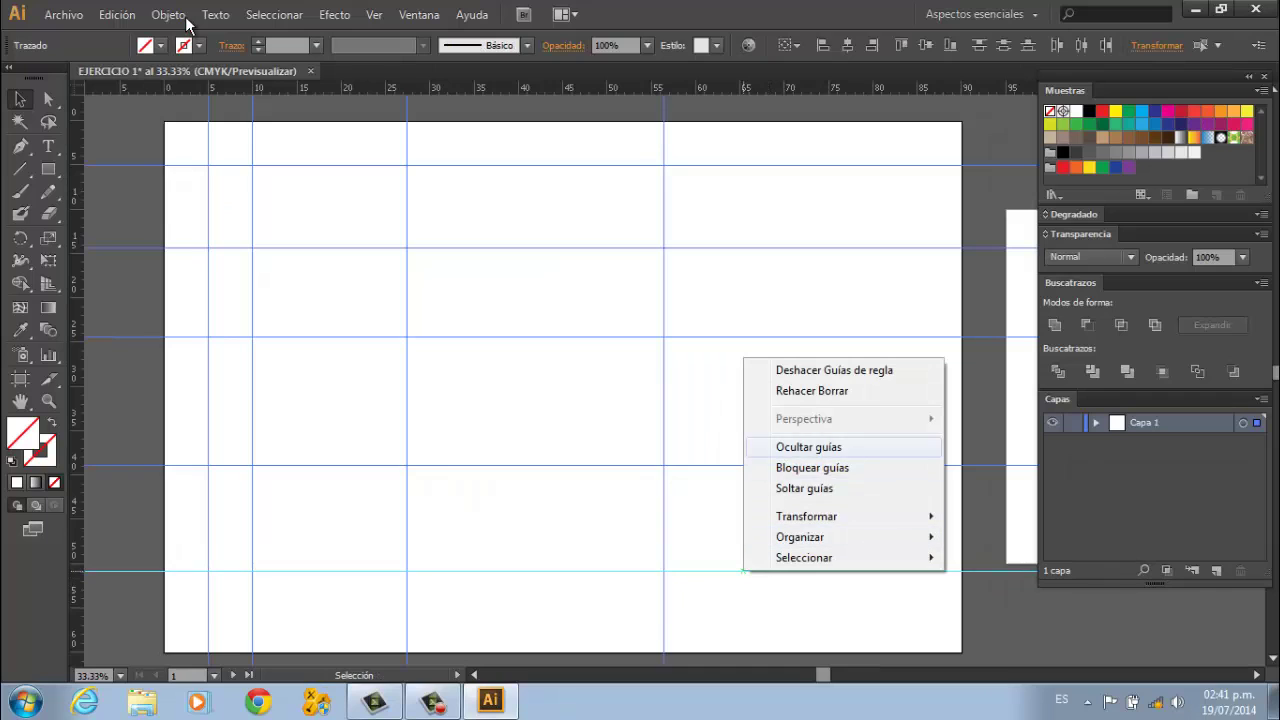
{"action": "left_click", "coordinate": [808, 447]}
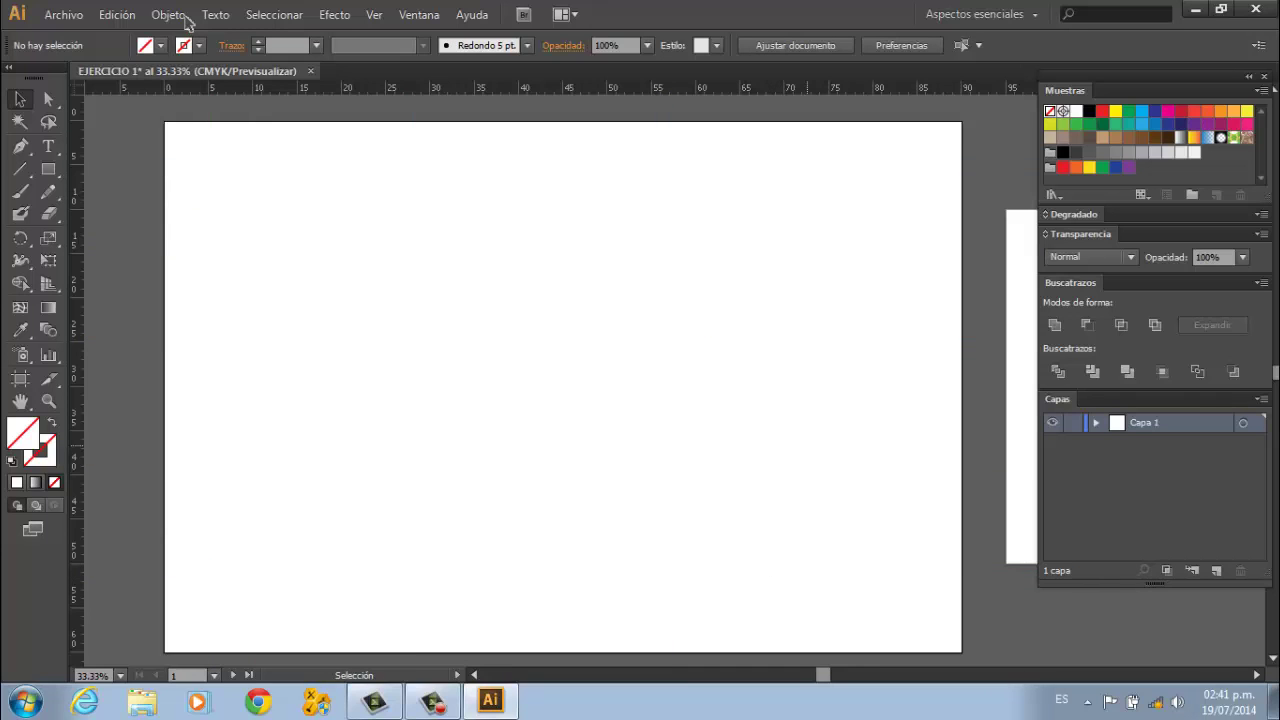
- Restore the cyan guide grid on the EJERCICIO 1 artboard with Mostrar guías
{"action": "right_click", "coordinate": [542, 381]}
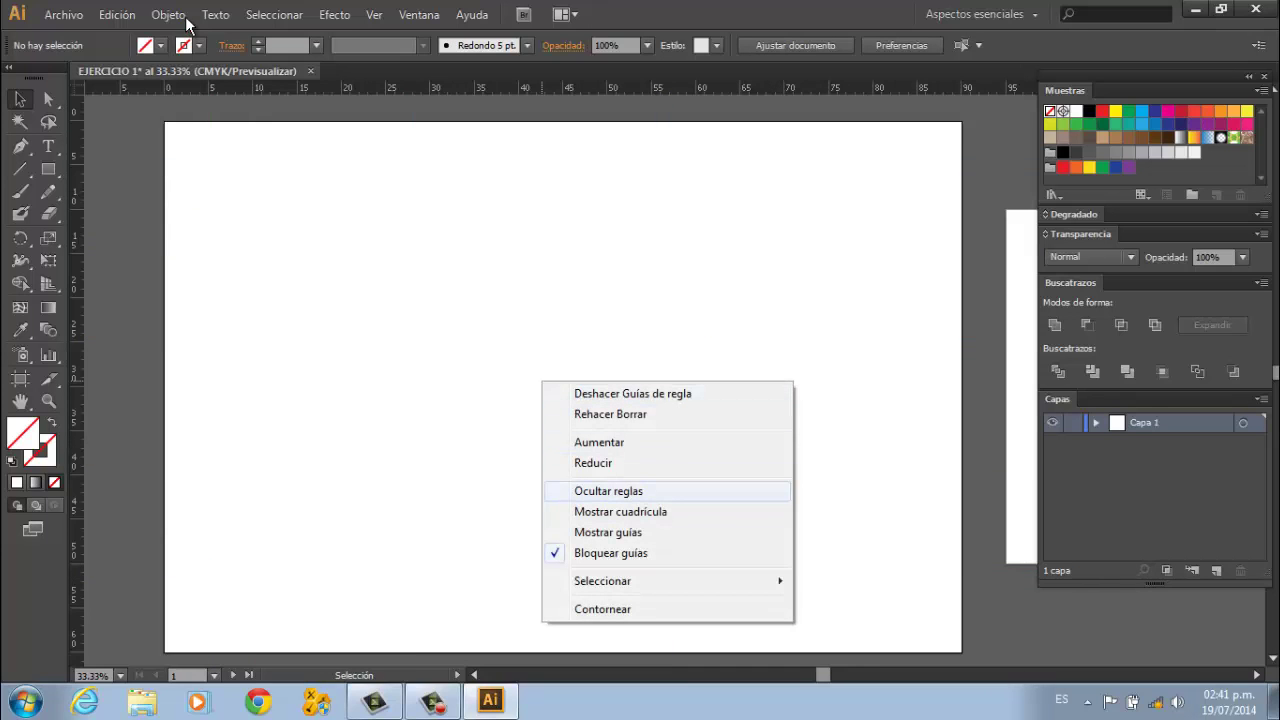
{"action": "left_click", "coordinate": [608, 532]}
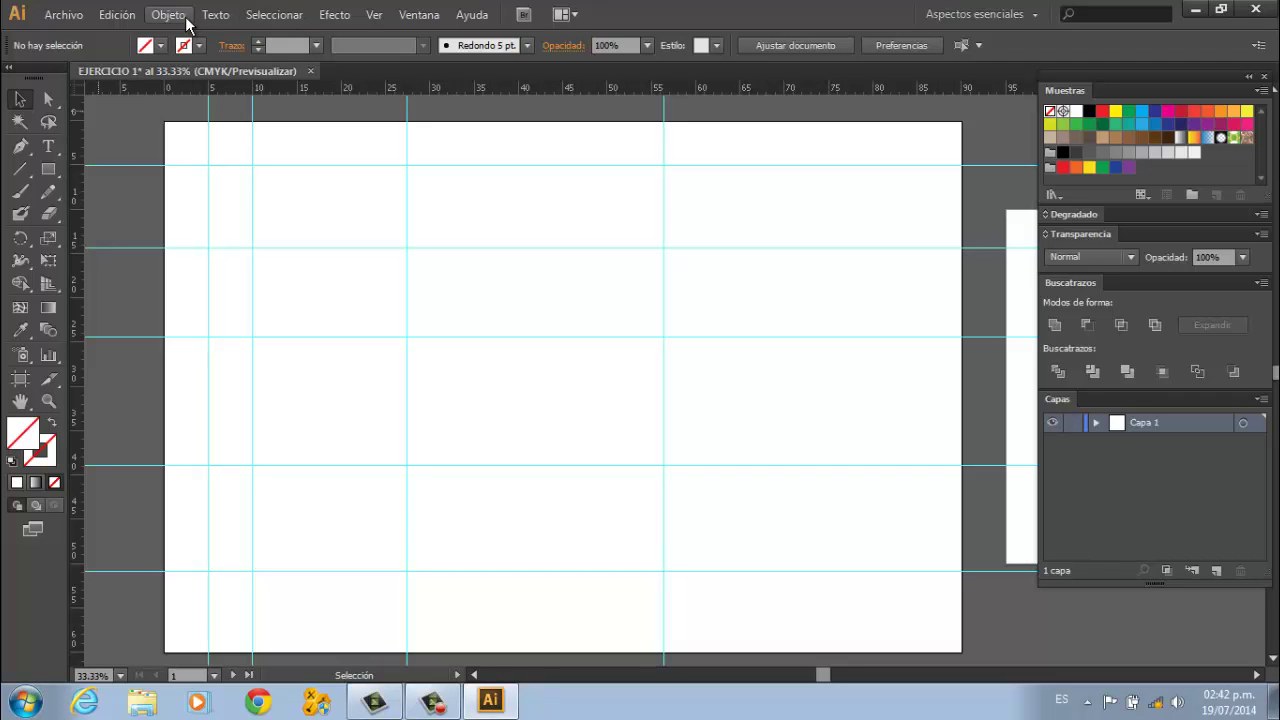
- Minimise Illustrator with Windows+D to reveal the desktop
{"action": "key", "text": "super+d"}
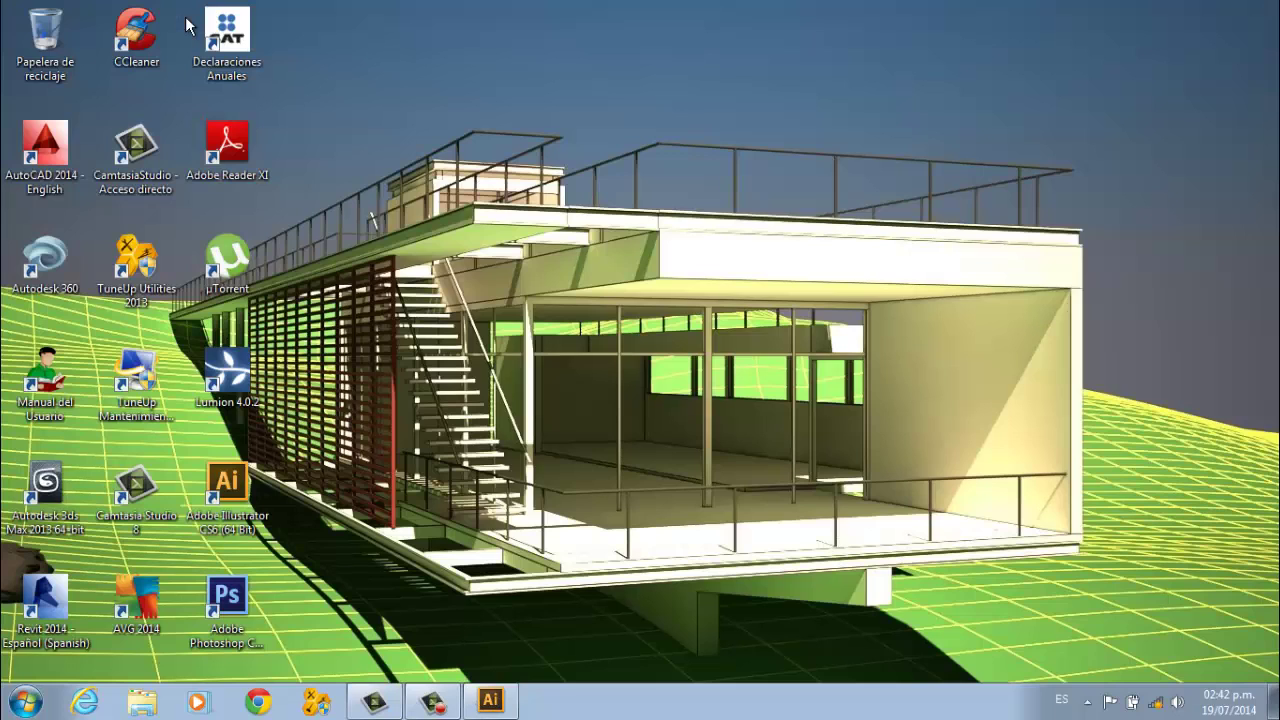